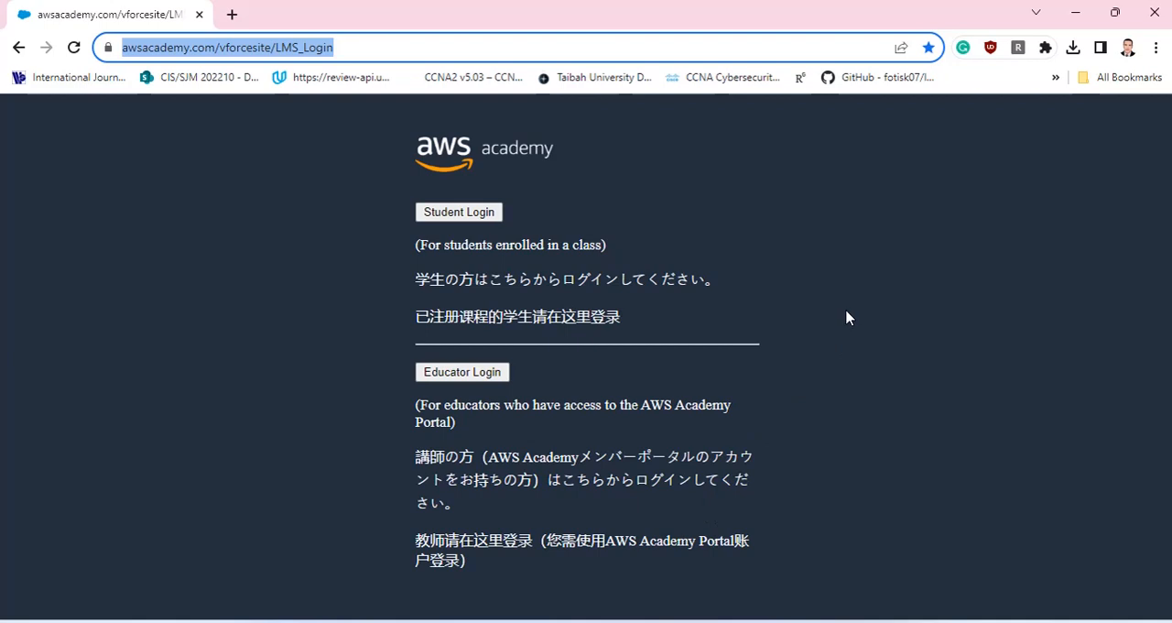
Log in as a student with the saved credentials and open the AWS Academy Cloud Foundations course in a new tab.
left_click(466, 217)
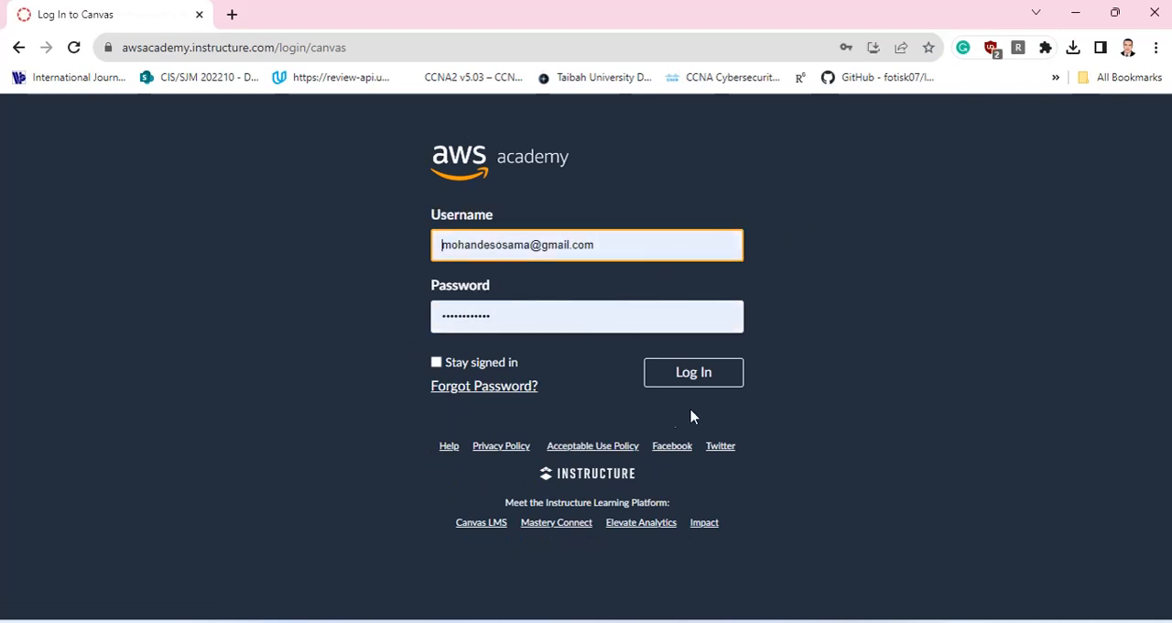
left_click(706, 378)
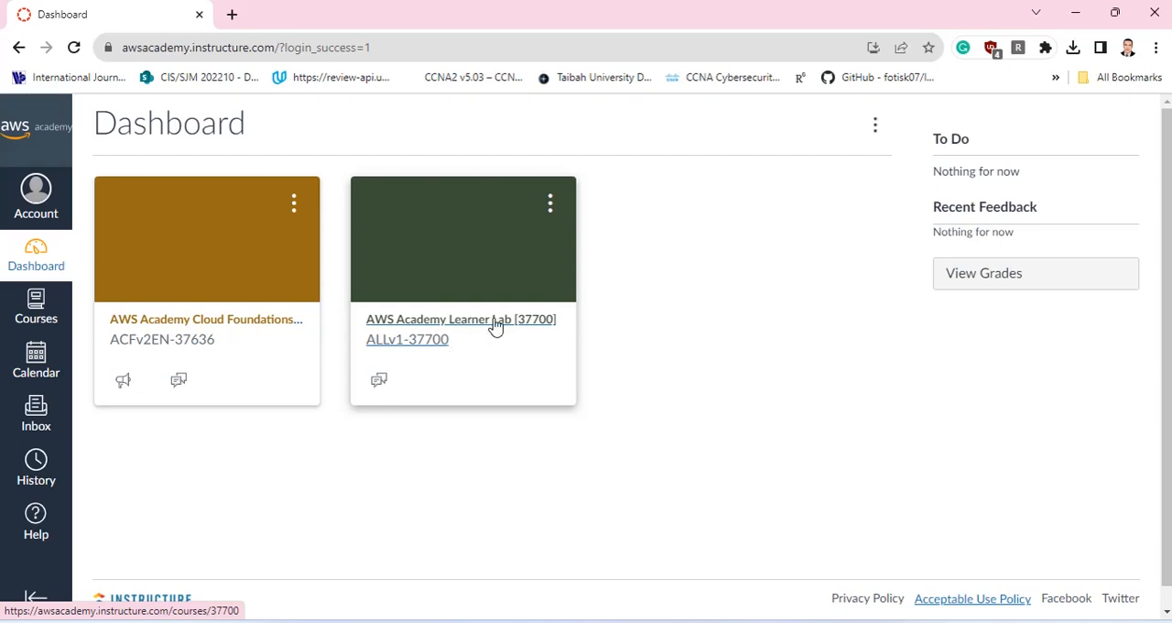
right_click(246, 322)
left_click(307, 332)
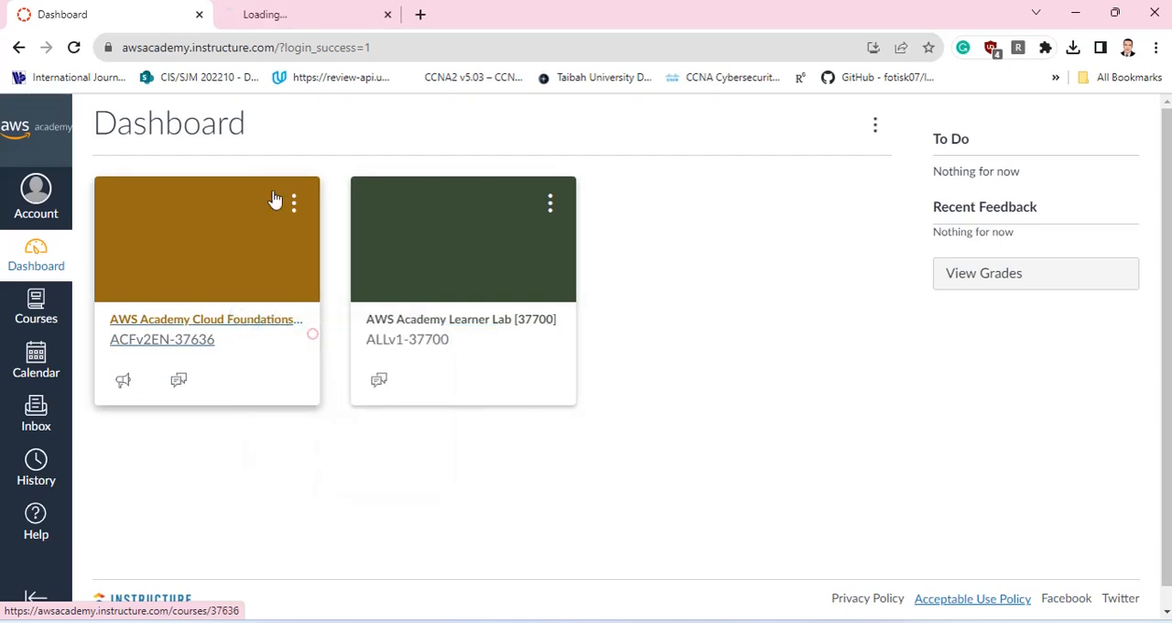
left_click(289, 9)
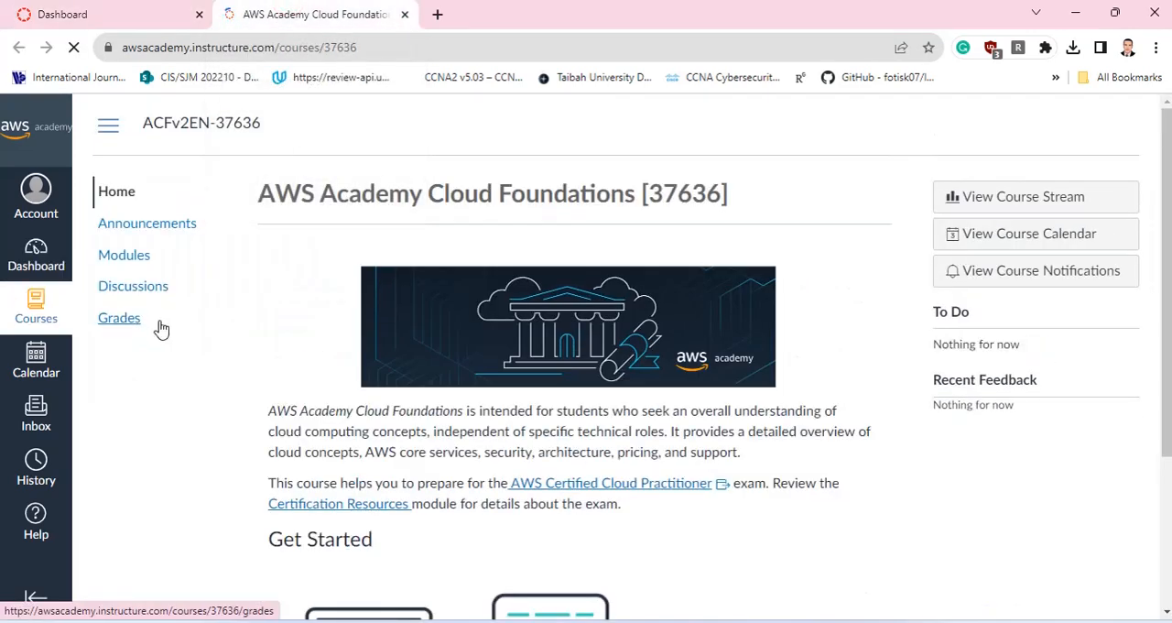
Search the course's modules for "EBS" and open Lab 4 - Working with EBS.
left_click(132, 259)
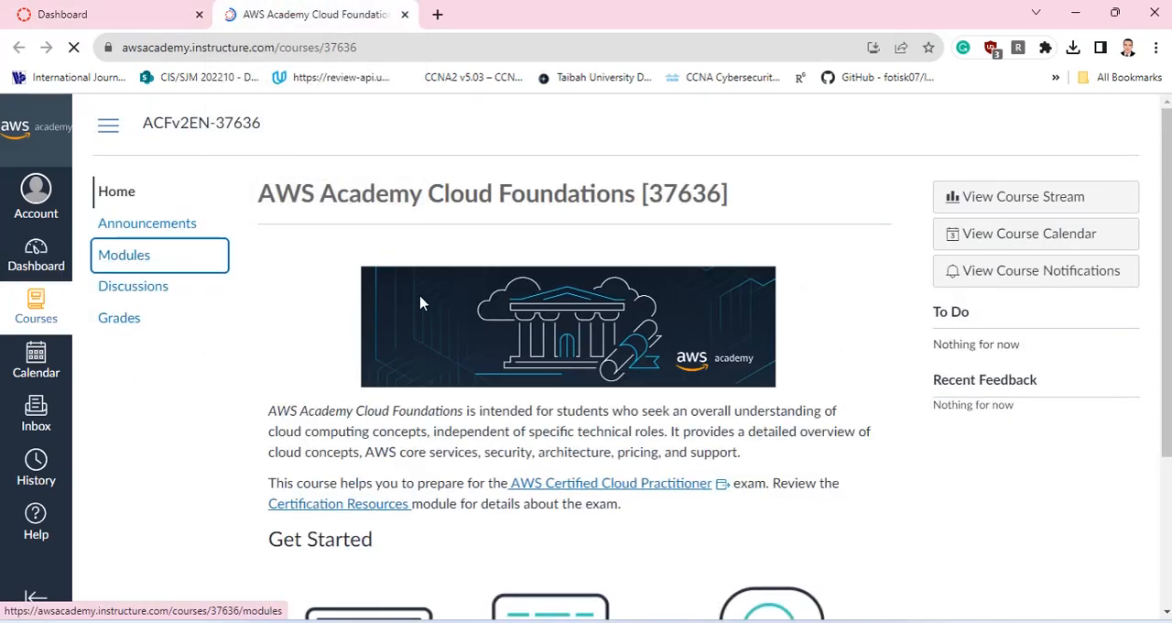
scroll(660, 297, "down", 1)
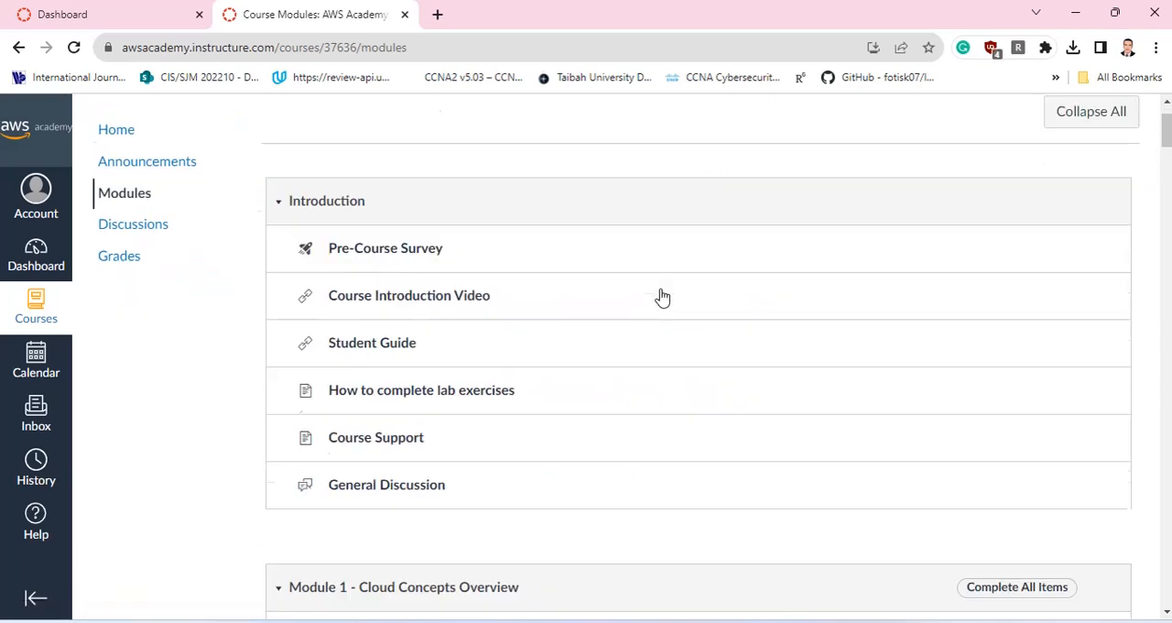
scroll(662, 298, "down", 8)
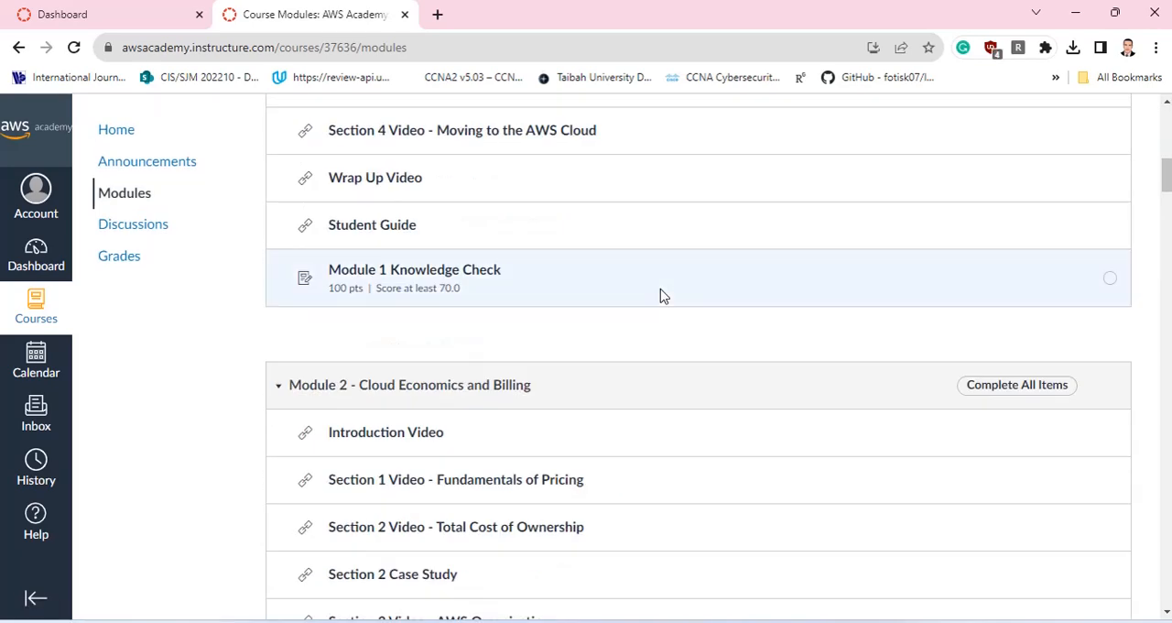
key("ctrl+f")
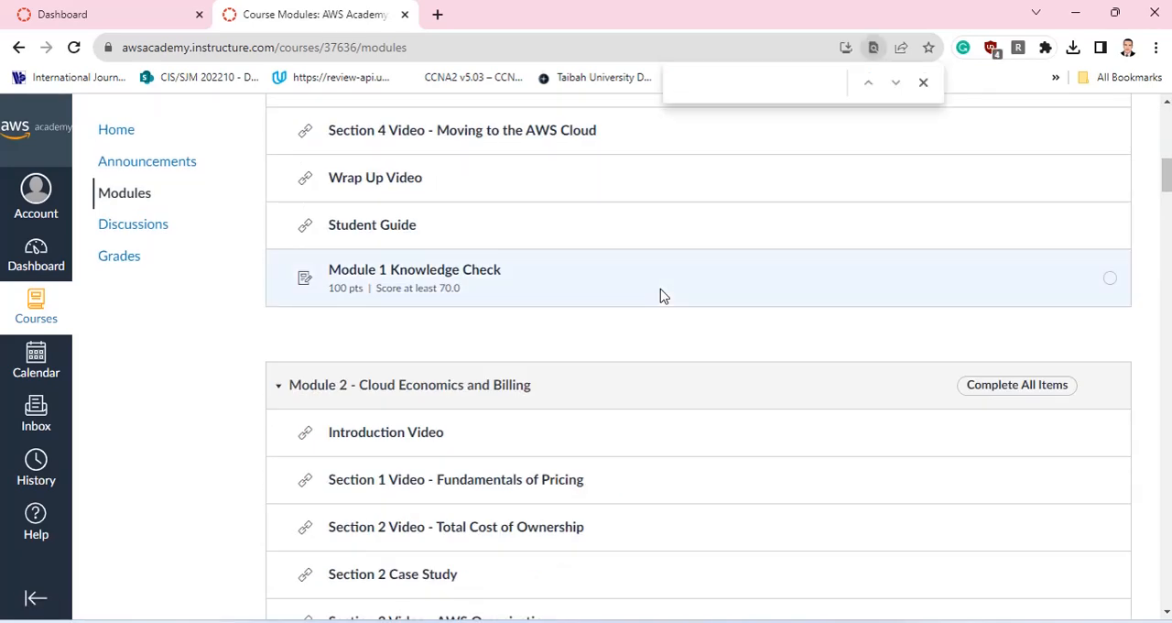
type("EBS")
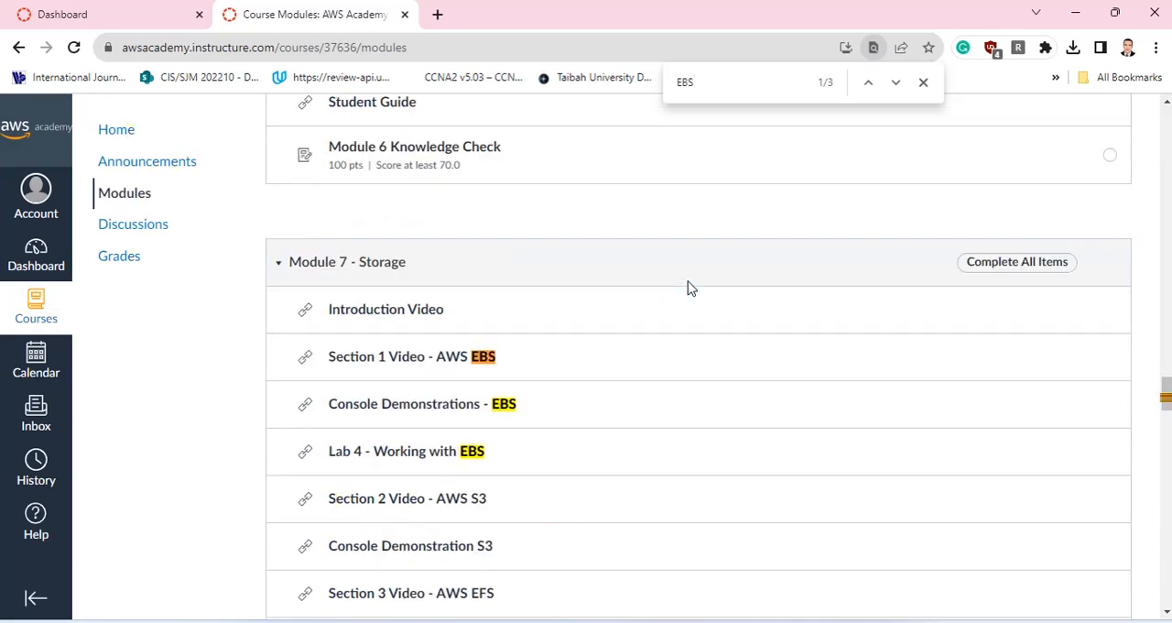
left_click(438, 455)
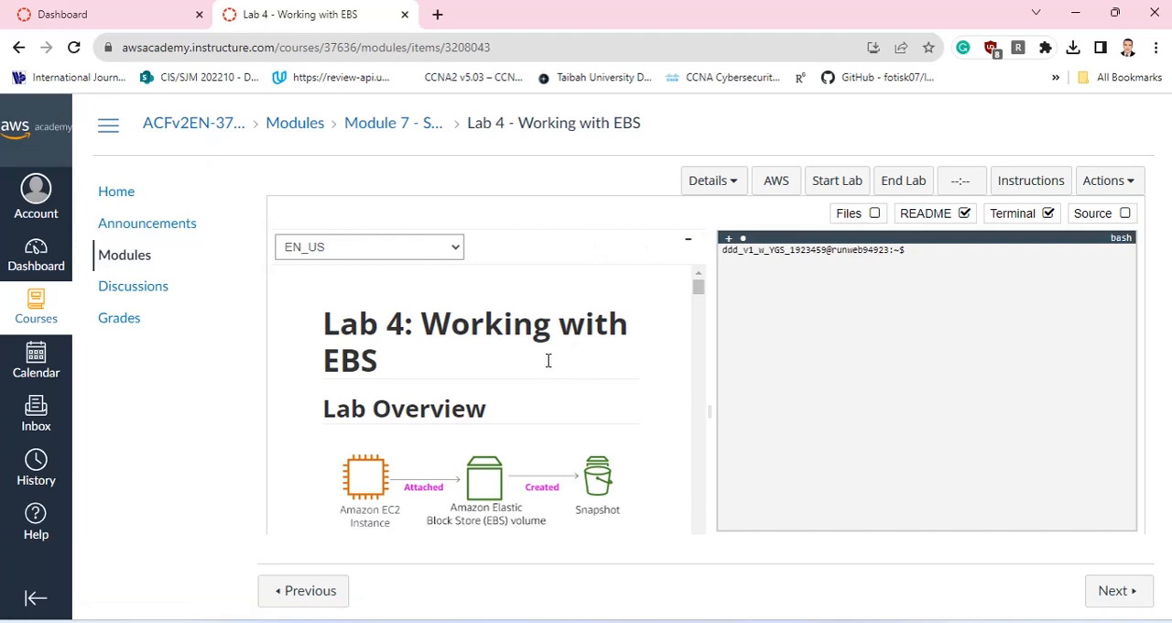
Review Lab 4's overview and topics covered, highlighting the items on creating an EBS volume and creating a new volume from a snapshot.
scroll(547, 361, "down", 3)
scroll(495, 355, "up", 3)
scroll(547, 373, "down", 2)
scroll(385, 394, "up", 1)
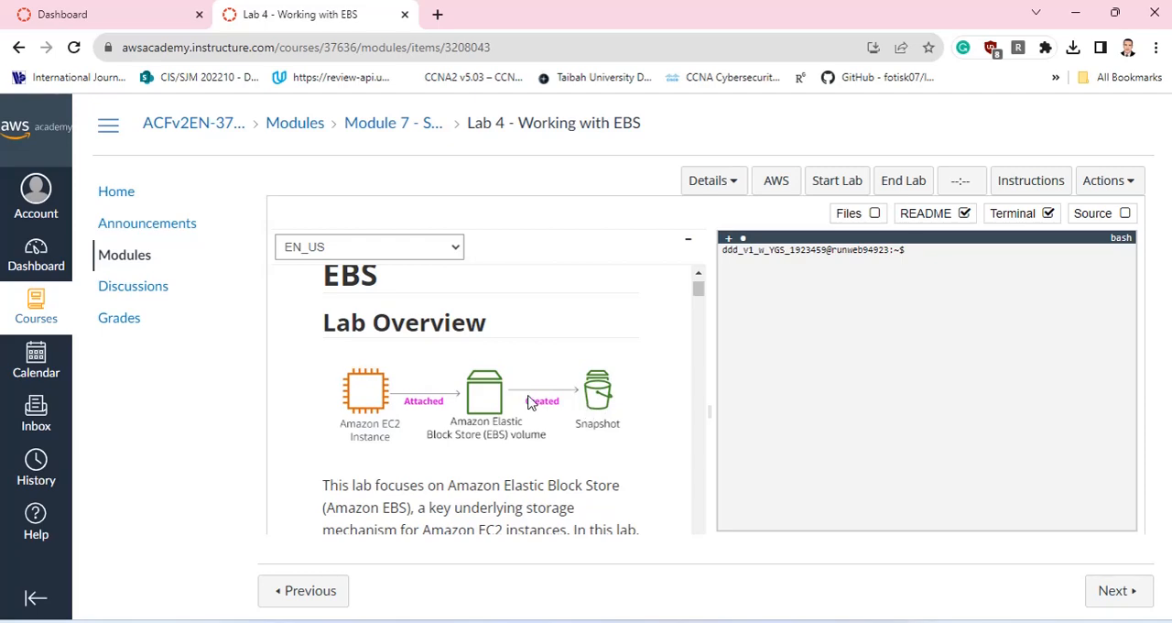
scroll(534, 398, "up", 1)
scroll(534, 397, "down", 1)
scroll(534, 395, "up", 1)
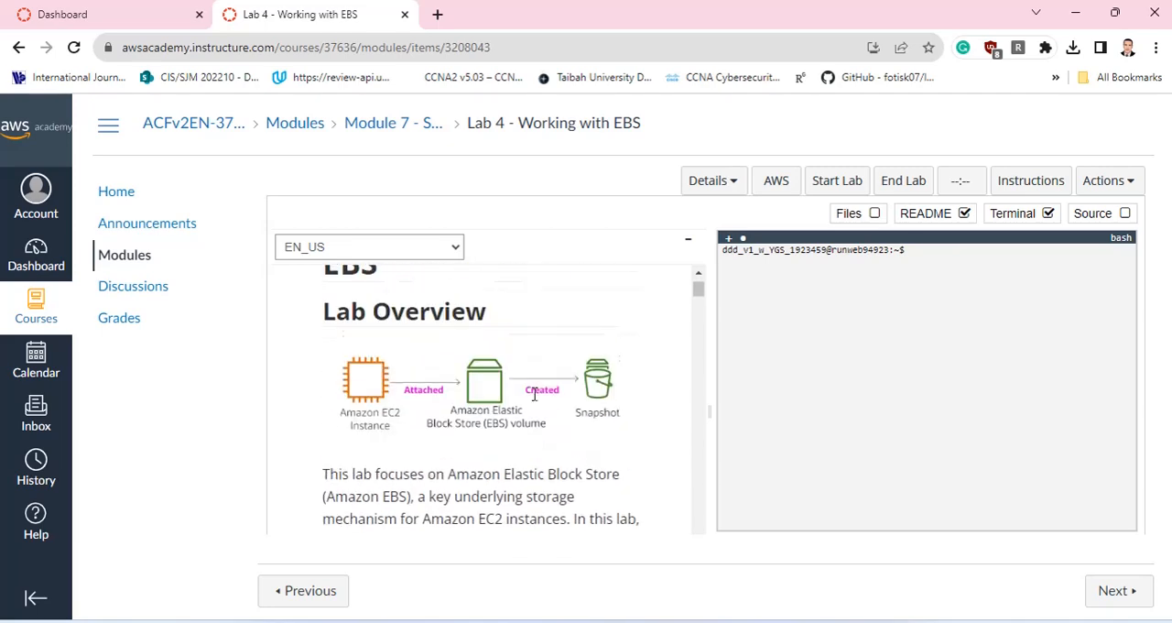
scroll(513, 399, "down", 4)
scroll(463, 390, "up", 1)
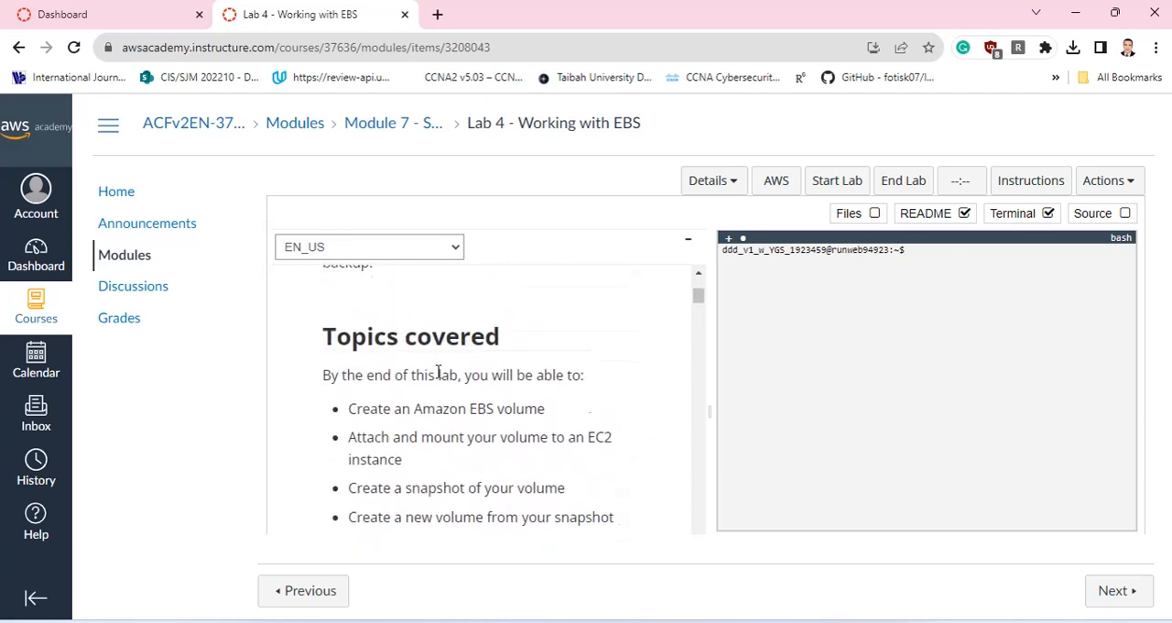
scroll(440, 366, "down", 1)
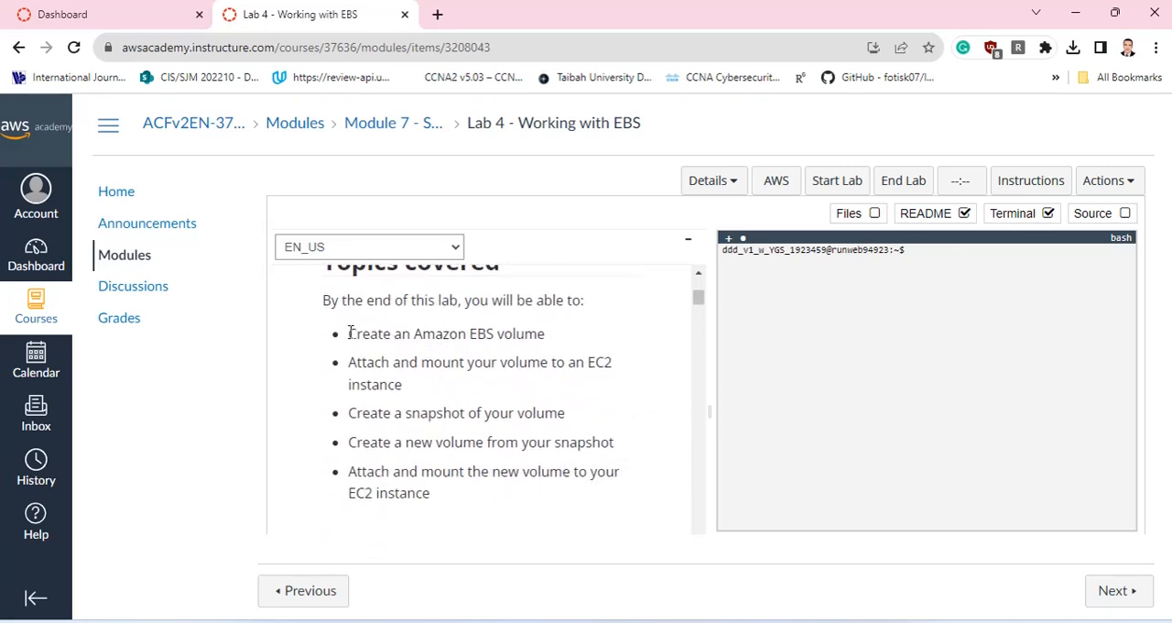
left_click_drag(350, 333, 573, 336)
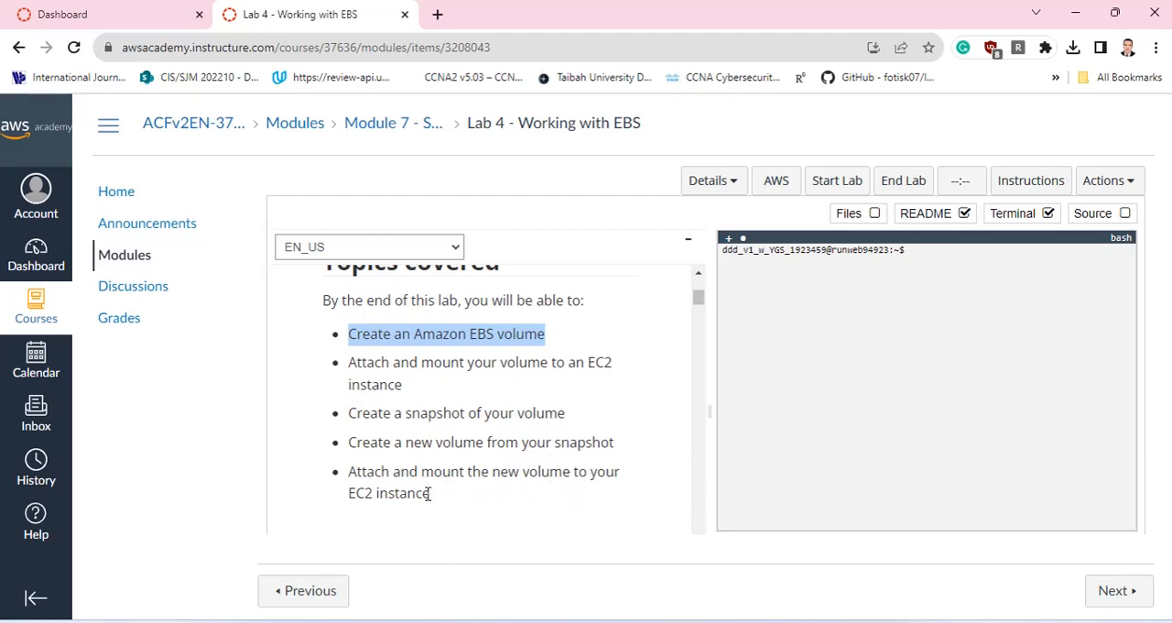
left_click_drag(430, 493, 392, 471)
left_click(347, 437)
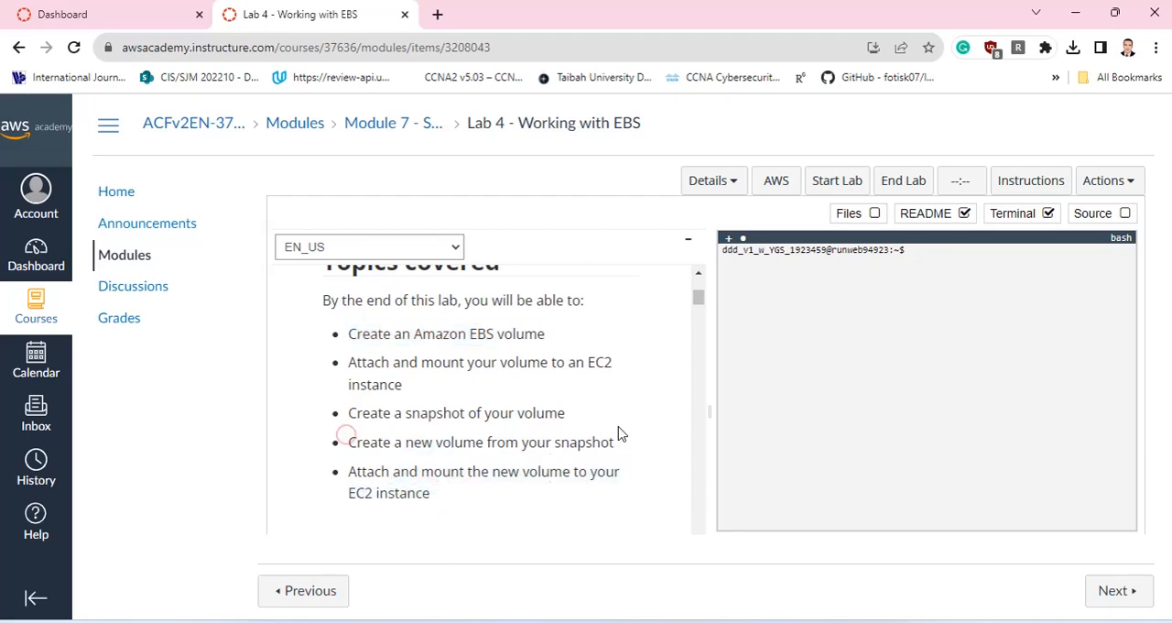
left_click_drag(619, 433, 621, 446)
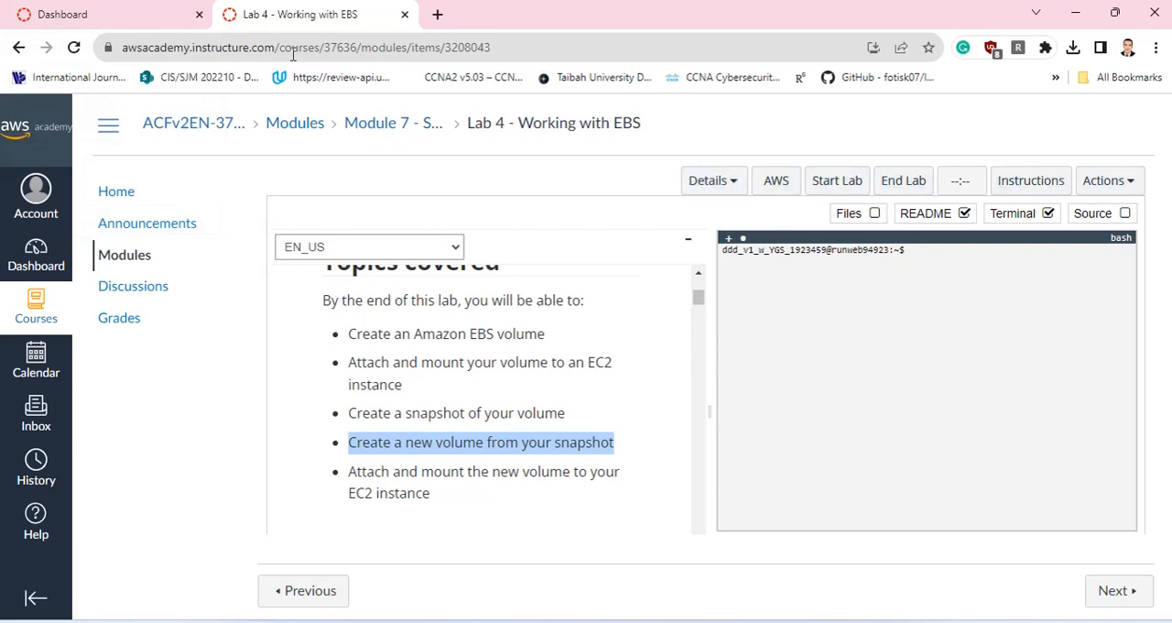
From the dashboard, open the AWS Academy Learner Lab course and its Launch AWS Academy Learner Lab module item.
left_click(133, 13)
left_click(403, 319)
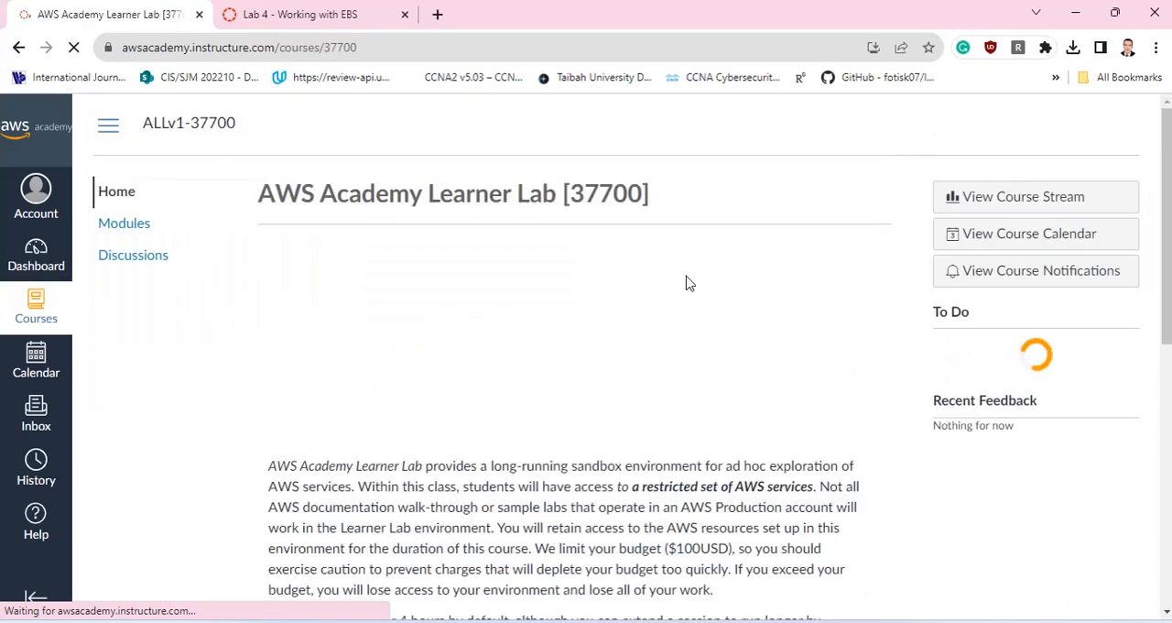
left_click(131, 226)
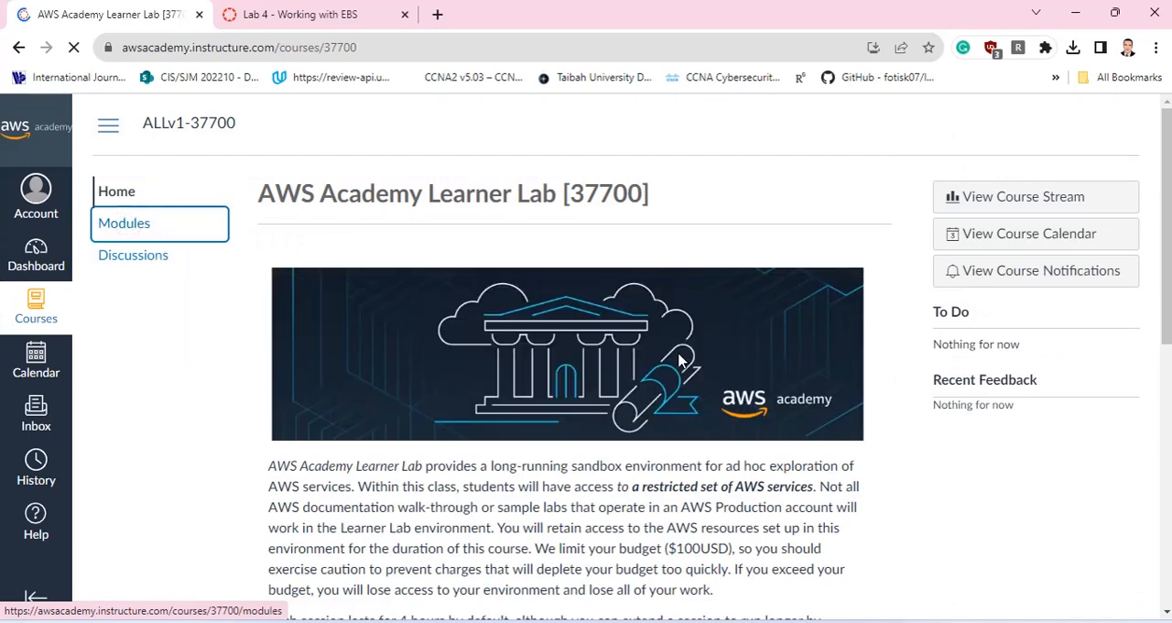
scroll(680, 361, "down", 3)
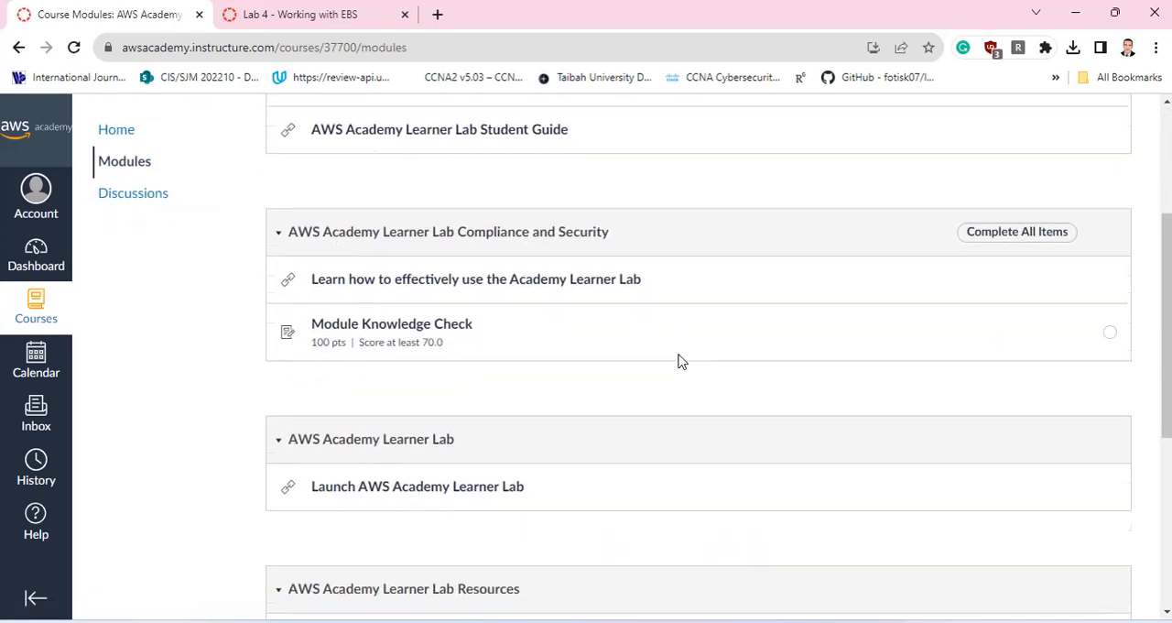
left_click(428, 476)
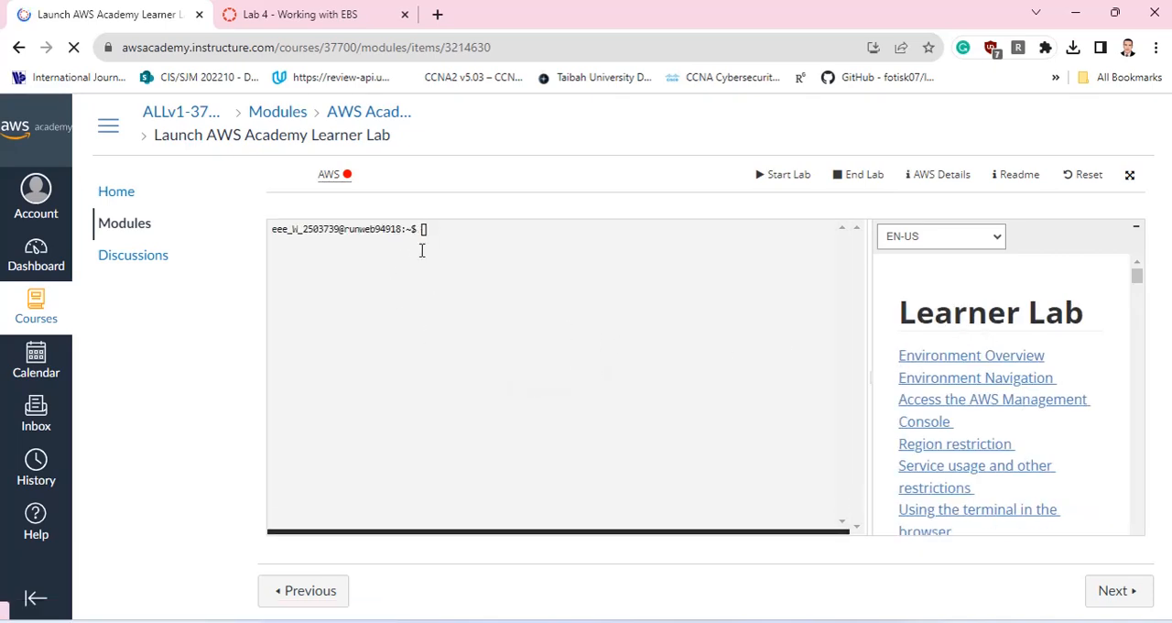
Skim the Lab 4 instructions from the AWS service restrictions down to the step that attaches the volume to the instance.
left_click(311, 13)
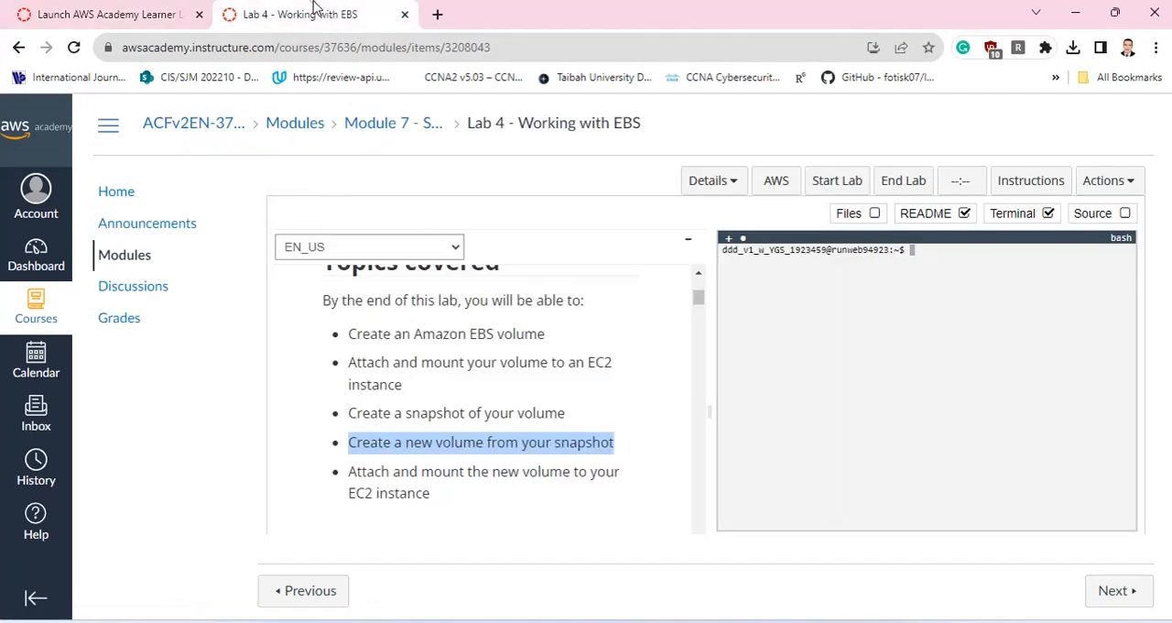
scroll(502, 384, "down", 10)
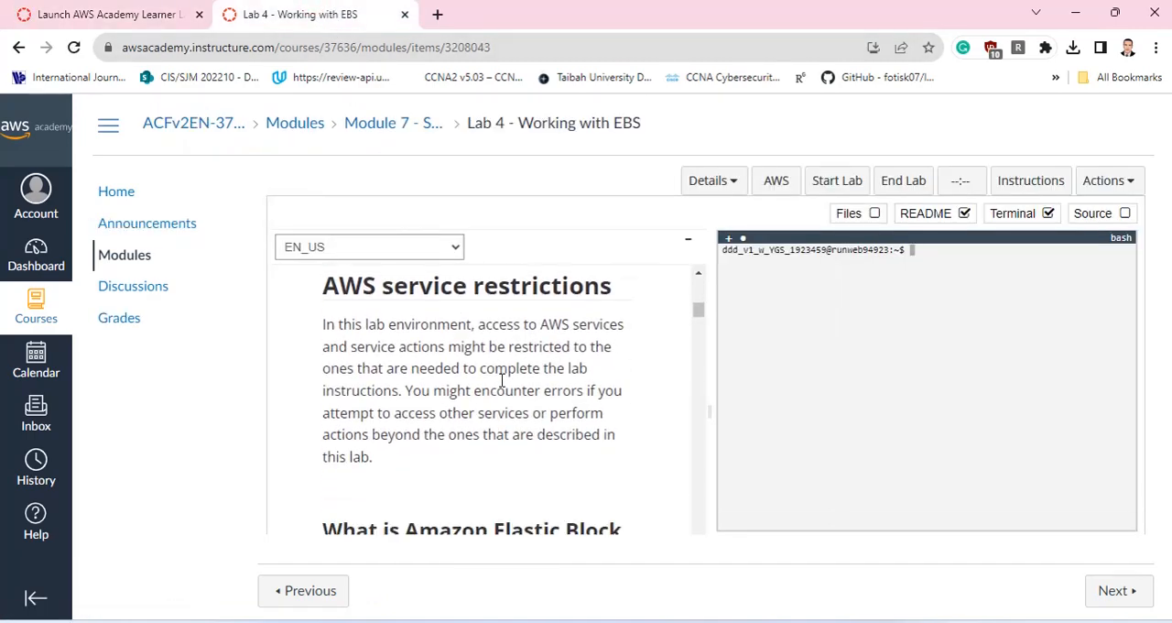
scroll(502, 383, "down", 10)
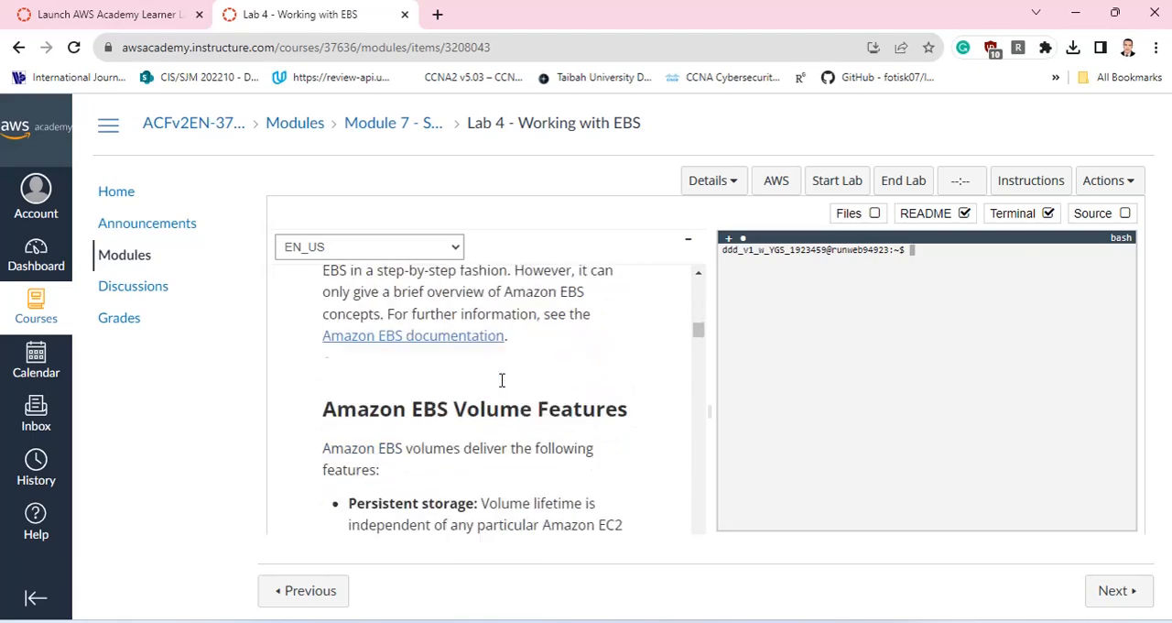
scroll(502, 387, "down", 10)
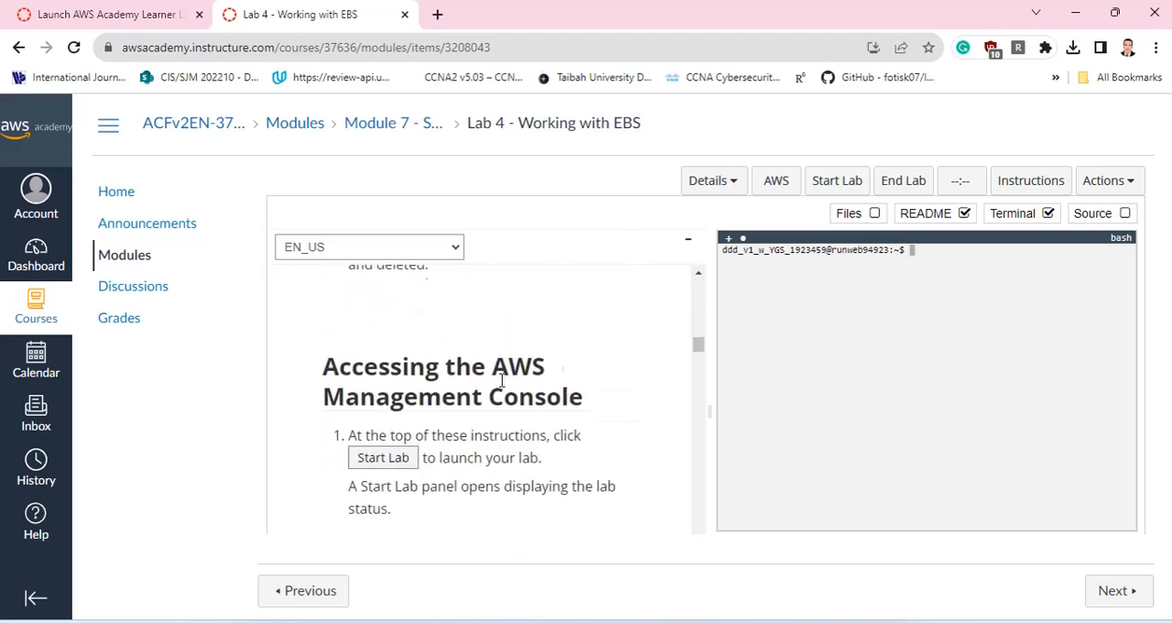
scroll(502, 386, "down", 10)
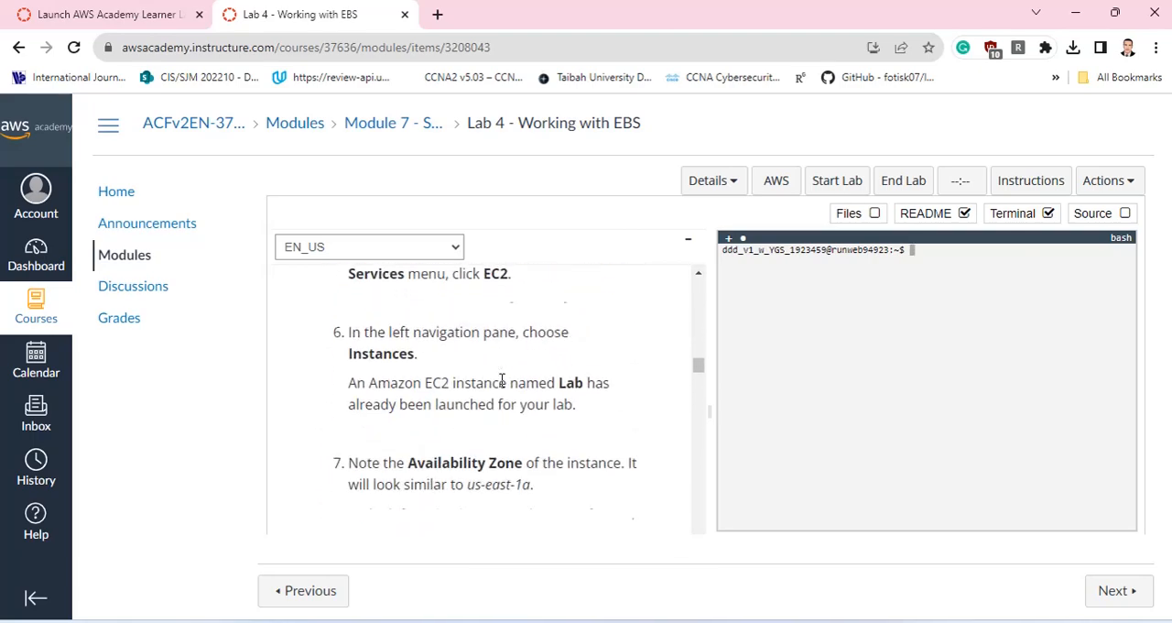
scroll(502, 386, "down", 5)
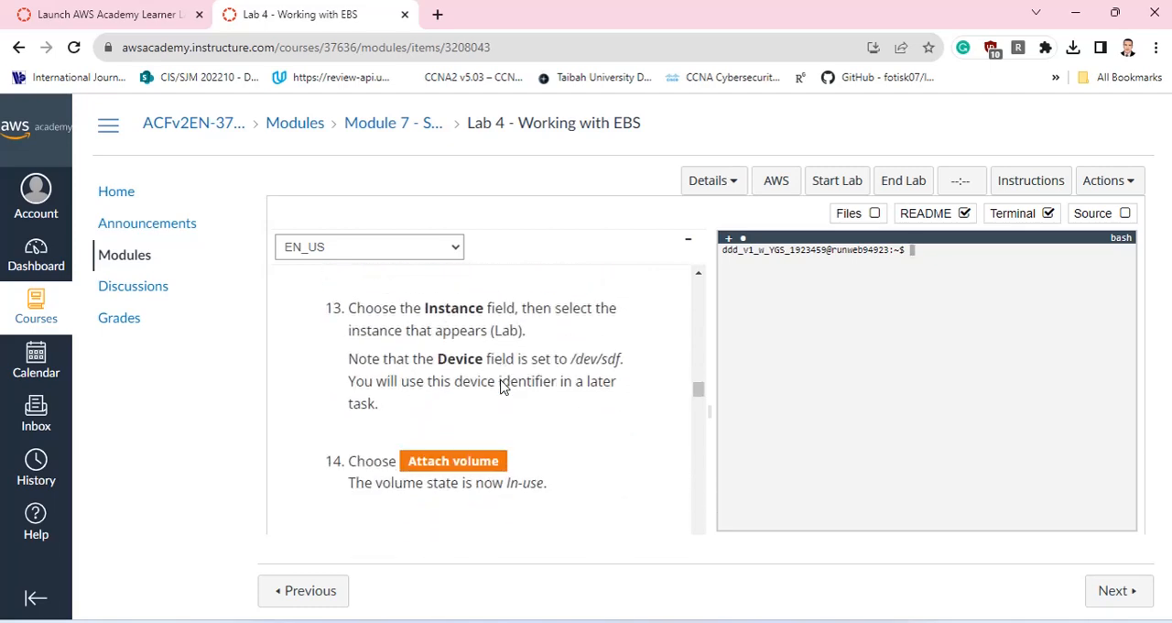
left_click(81, 13)
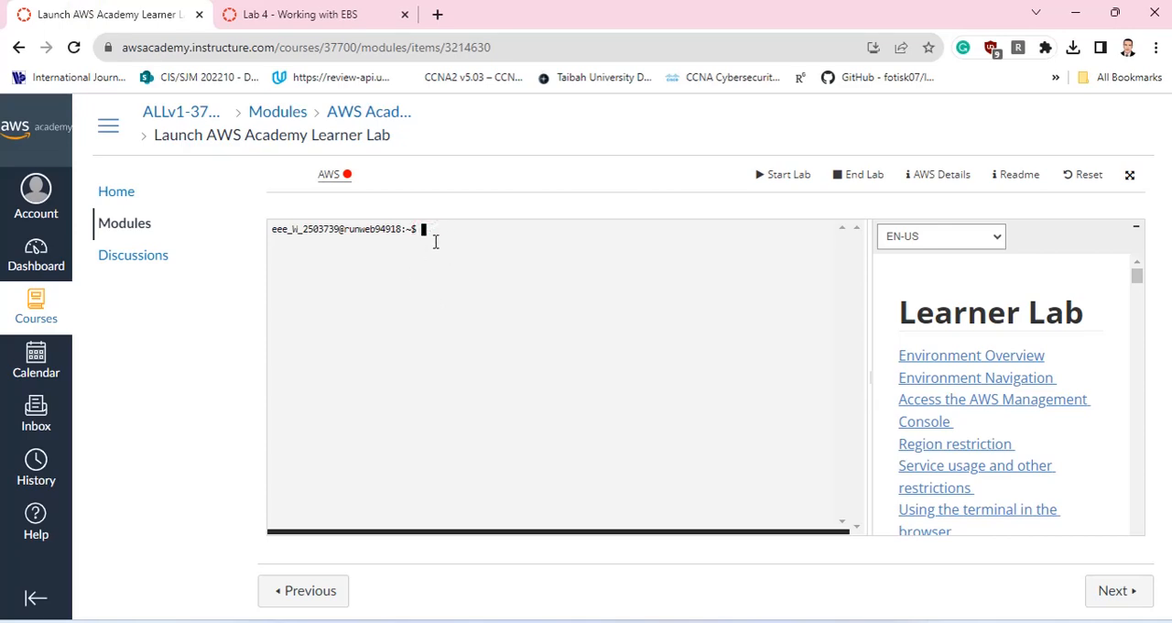
left_click(328, 16)
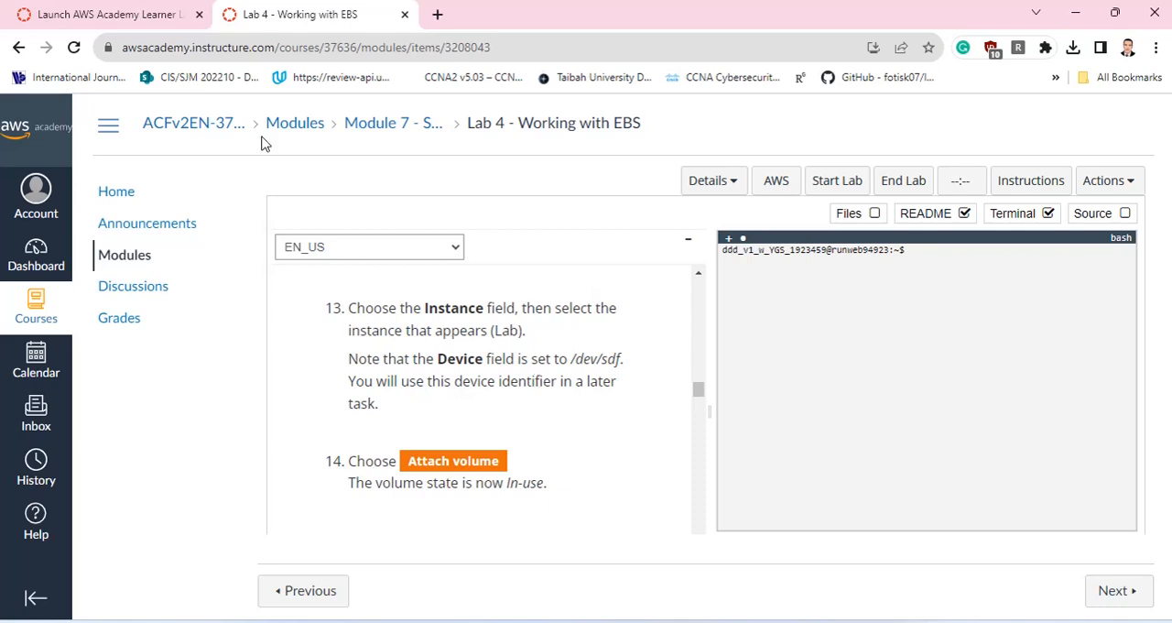
Start the Learner Lab session and read the environment overview and lab budget notes in its instructions.
left_click(99, 13)
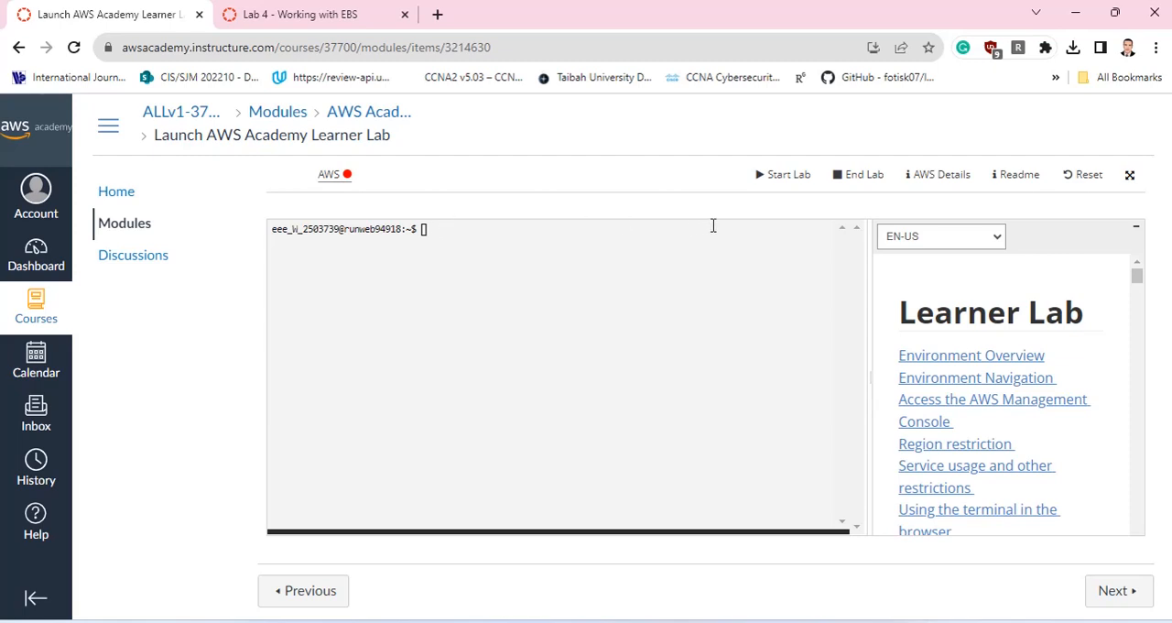
left_click(784, 179)
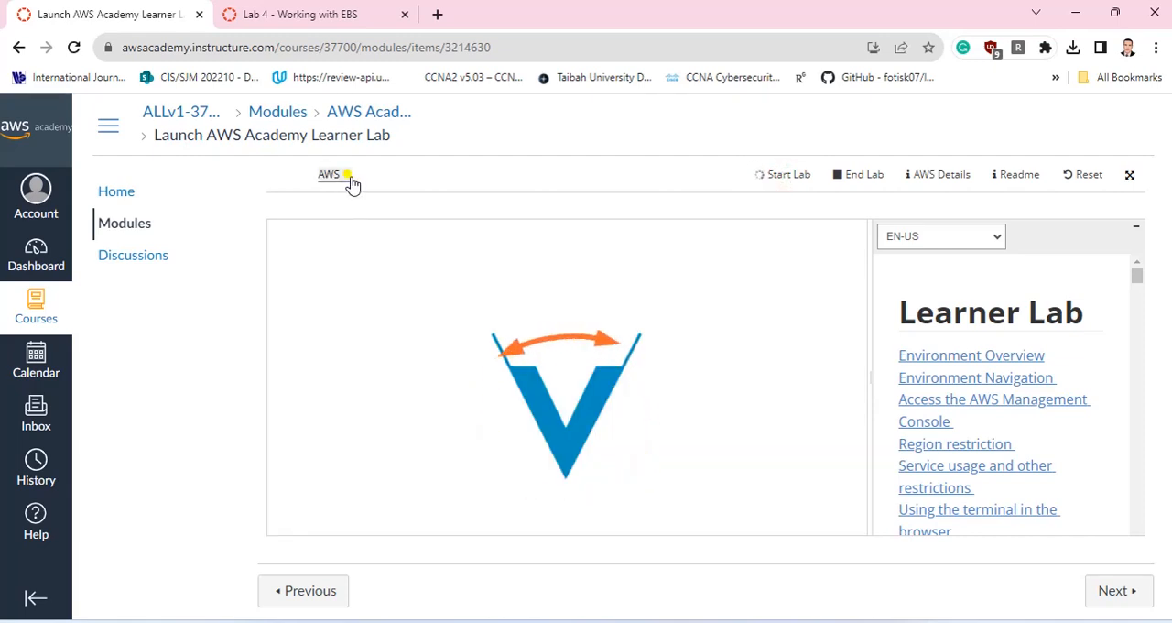
mouse_move(351, 182)
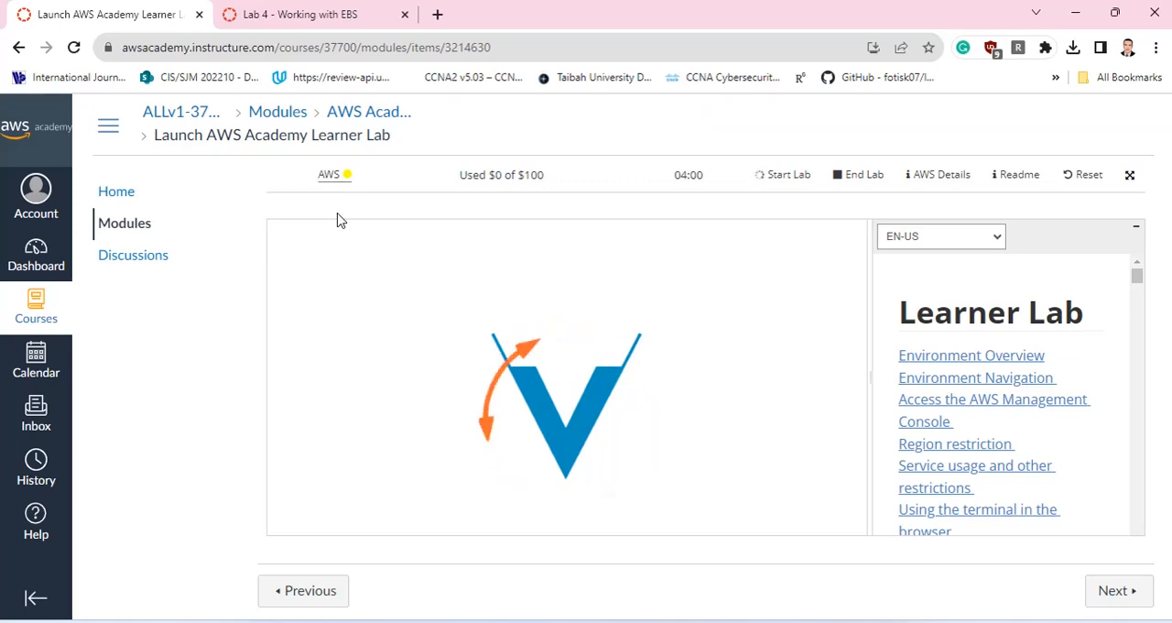
scroll(1127, 291, "down", 10)
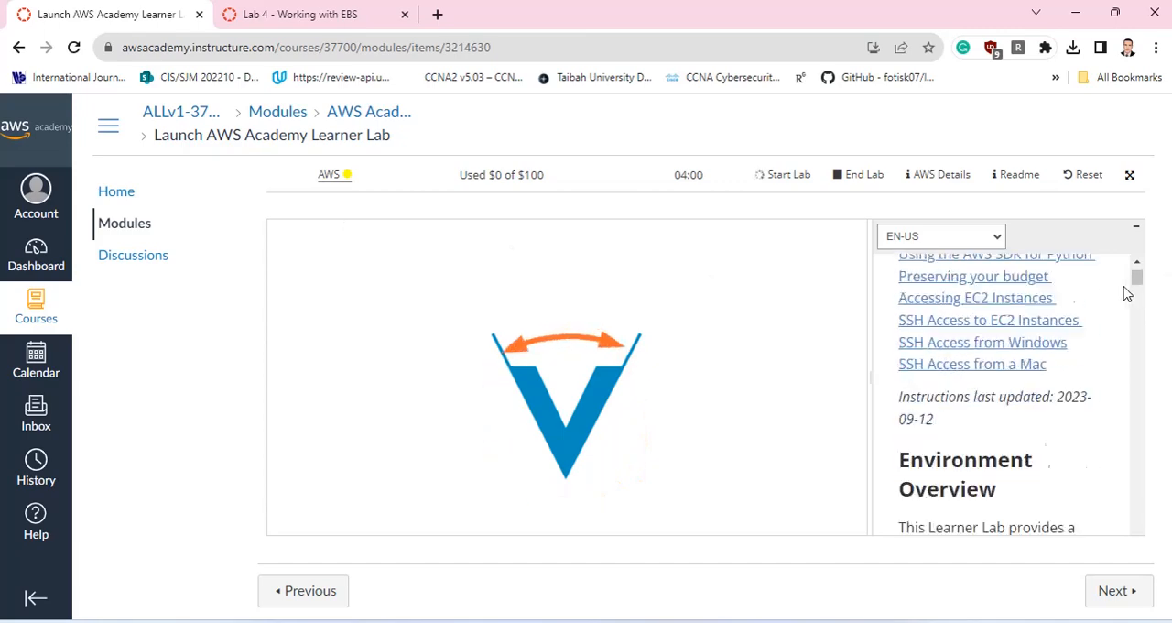
scroll(1126, 291, "down", 3)
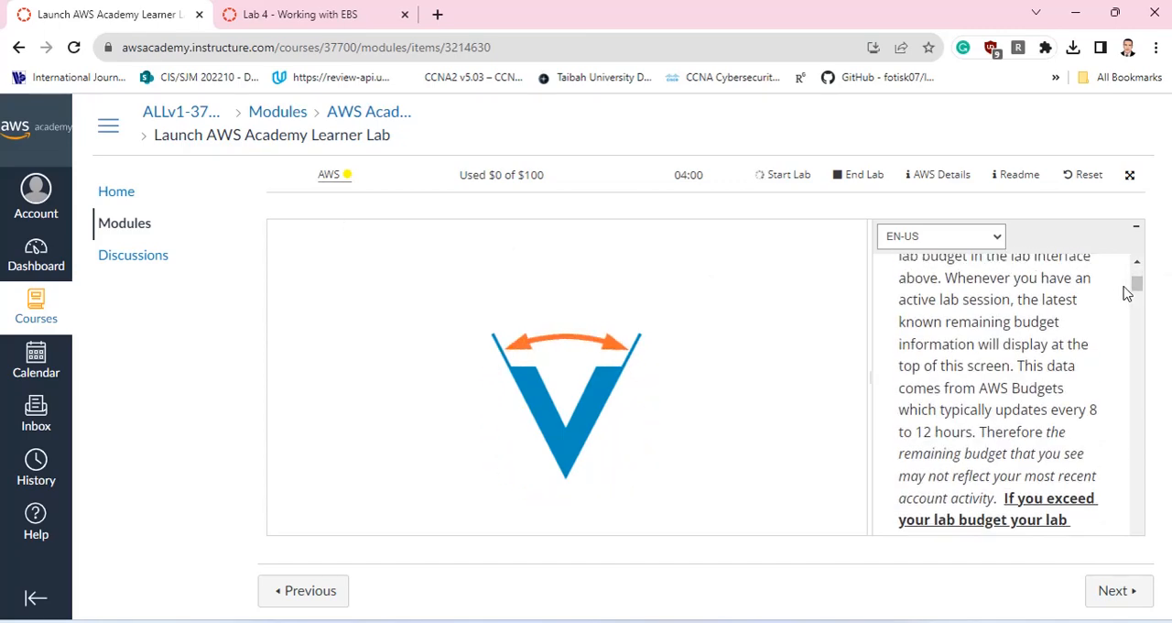
scroll(1126, 291, "up", 3)
scroll(1126, 291, "down", 3)
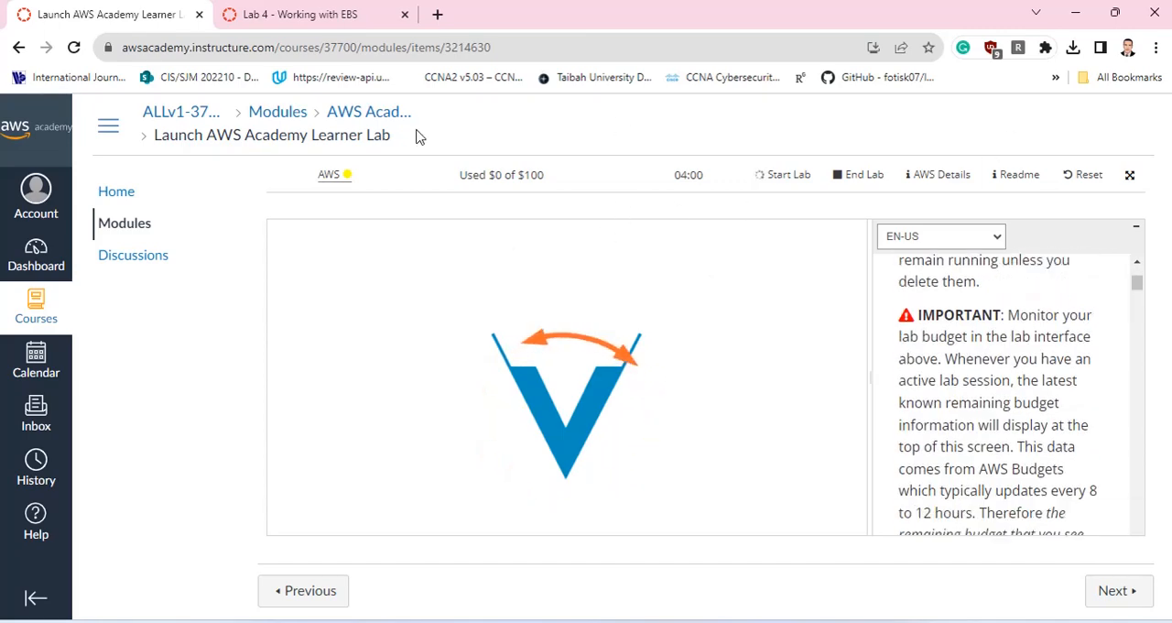
scroll(996, 356, "up", 6)
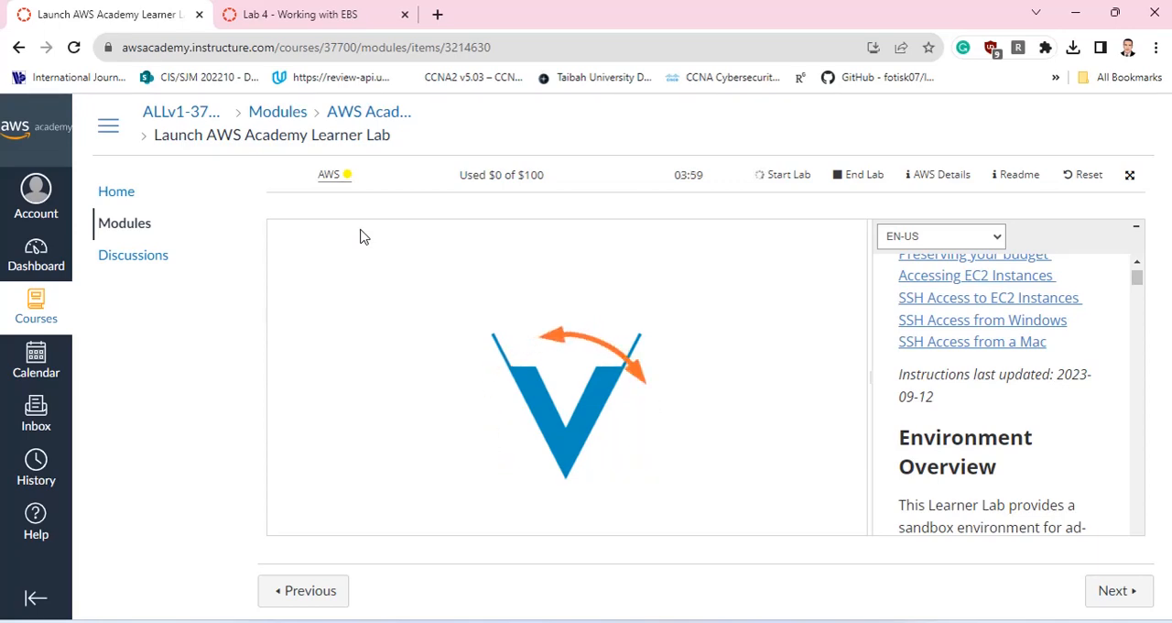
key("ctrl+p")
left_click(964, 565)
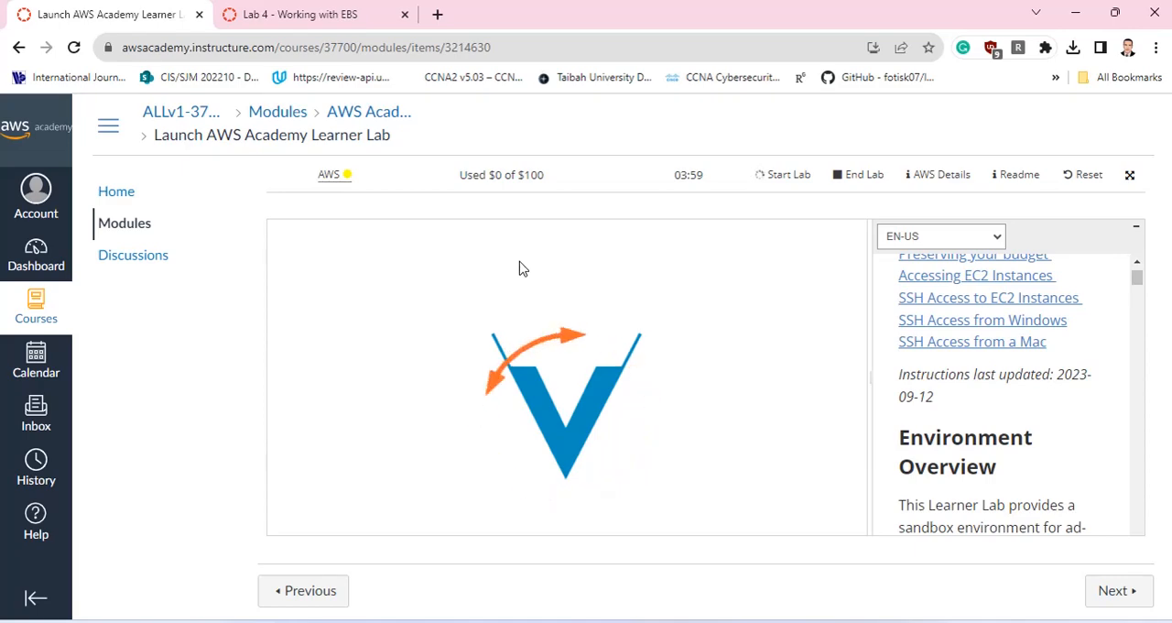
key("ctrl+p")
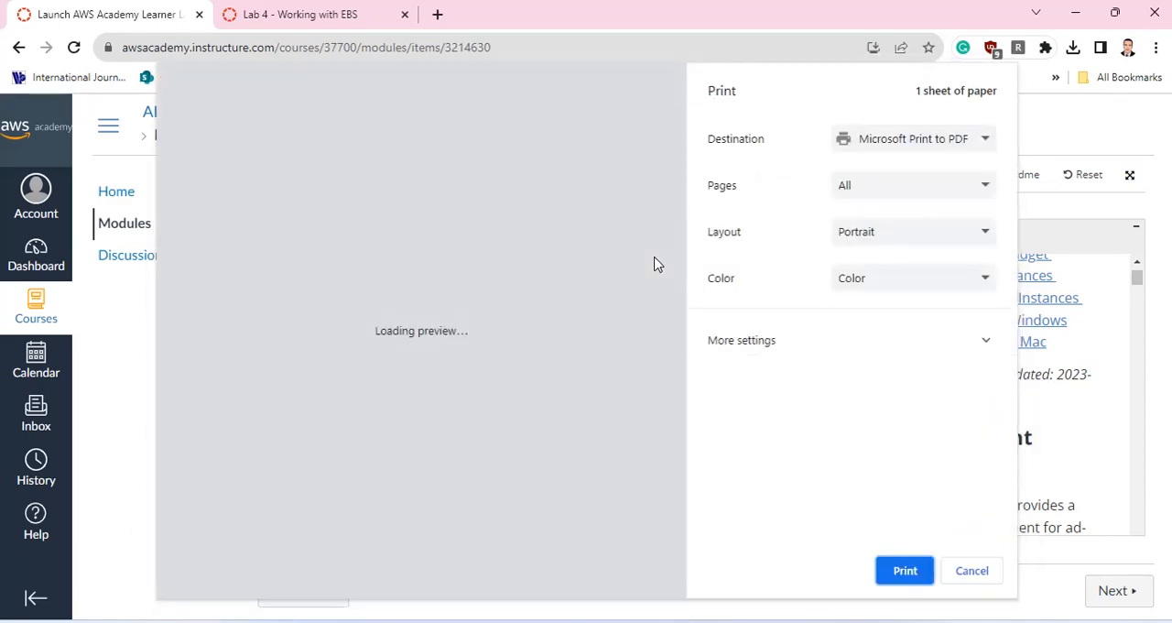
left_click(971, 570)
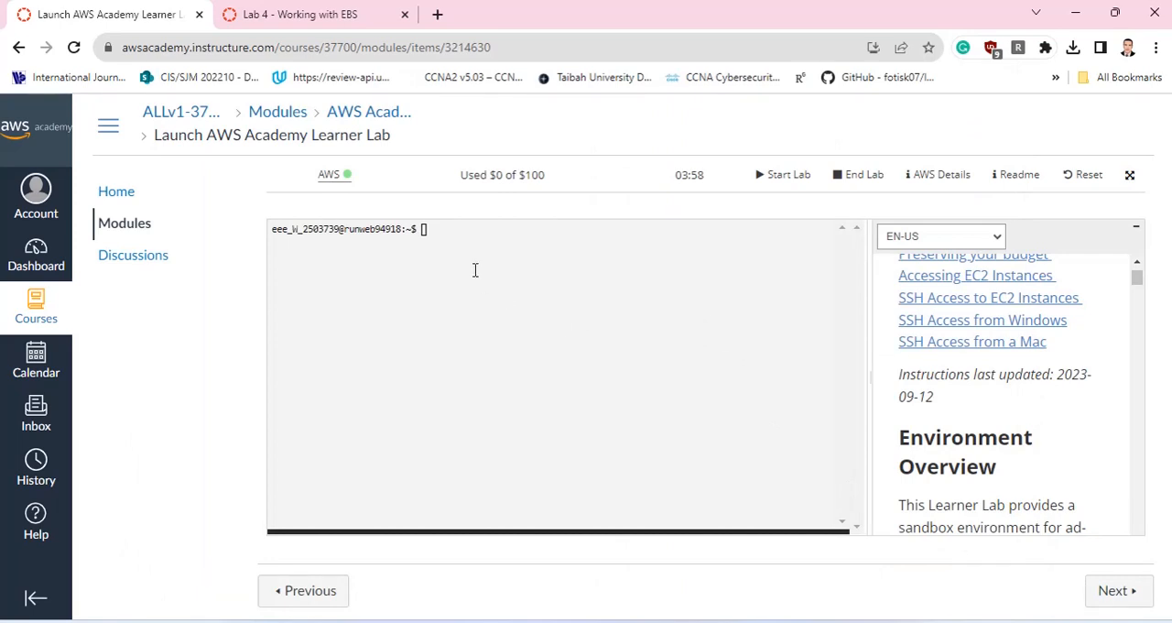
Open the AWS Management Console from the running lab and go to the list of running EC2 instances.
left_click(337, 180)
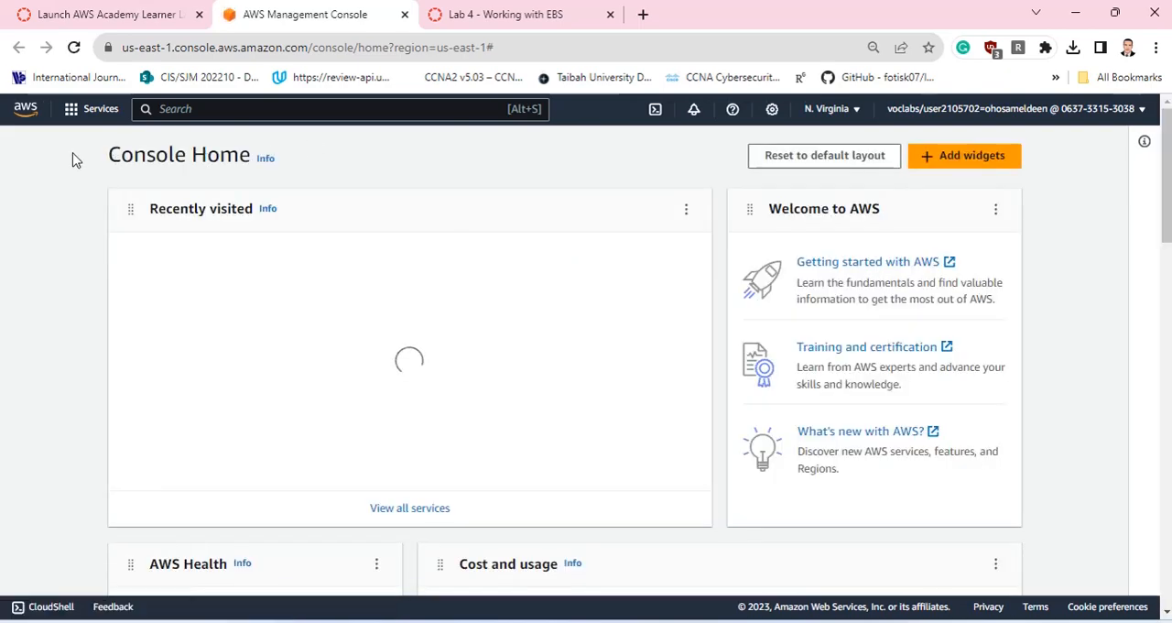
left_click(90, 110)
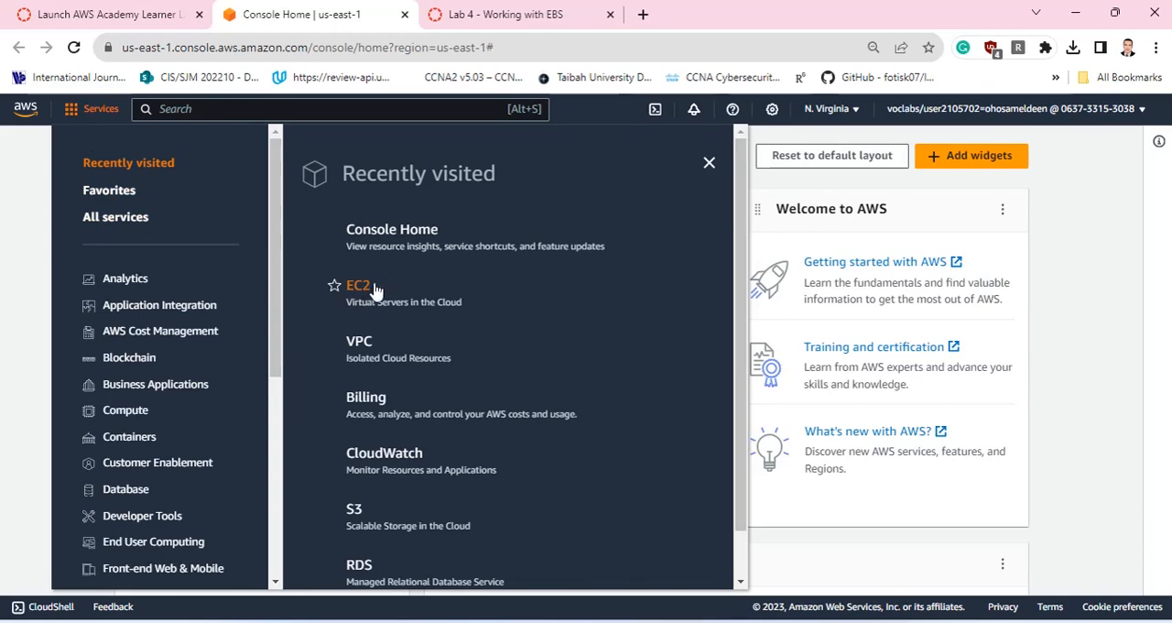
left_click(123, 417)
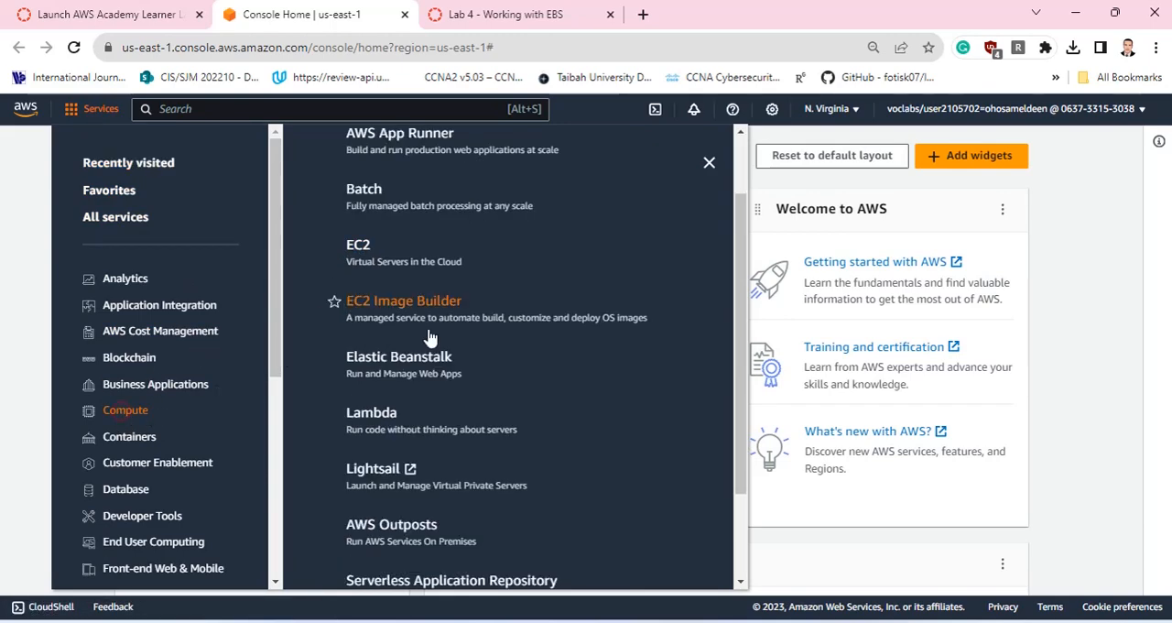
left_click(355, 245)
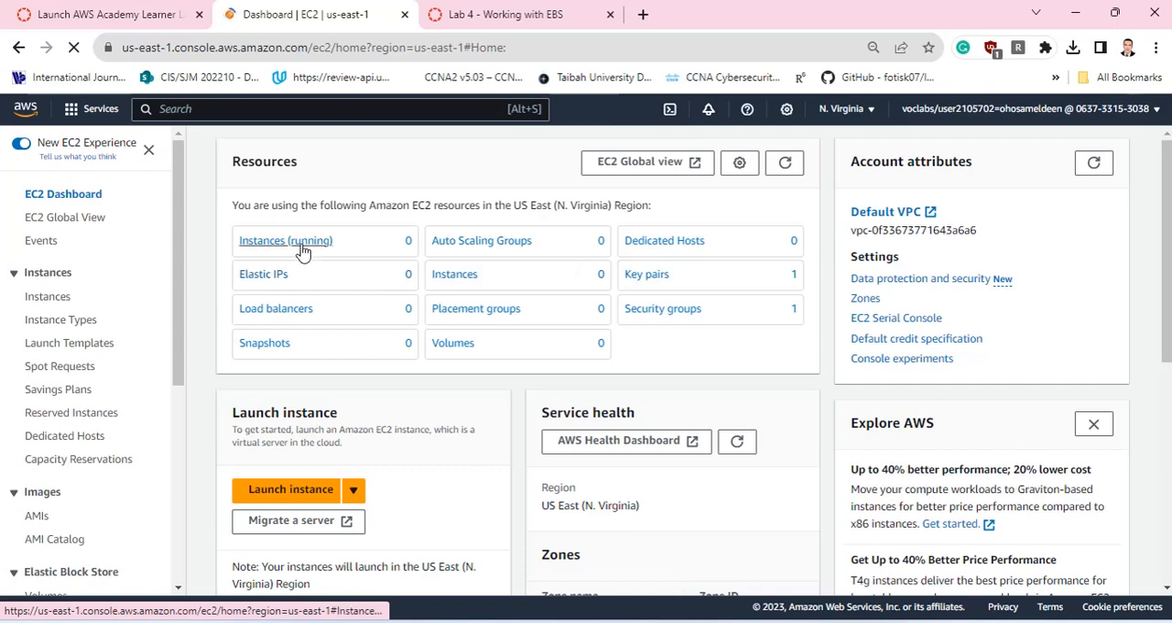
left_click(286, 243)
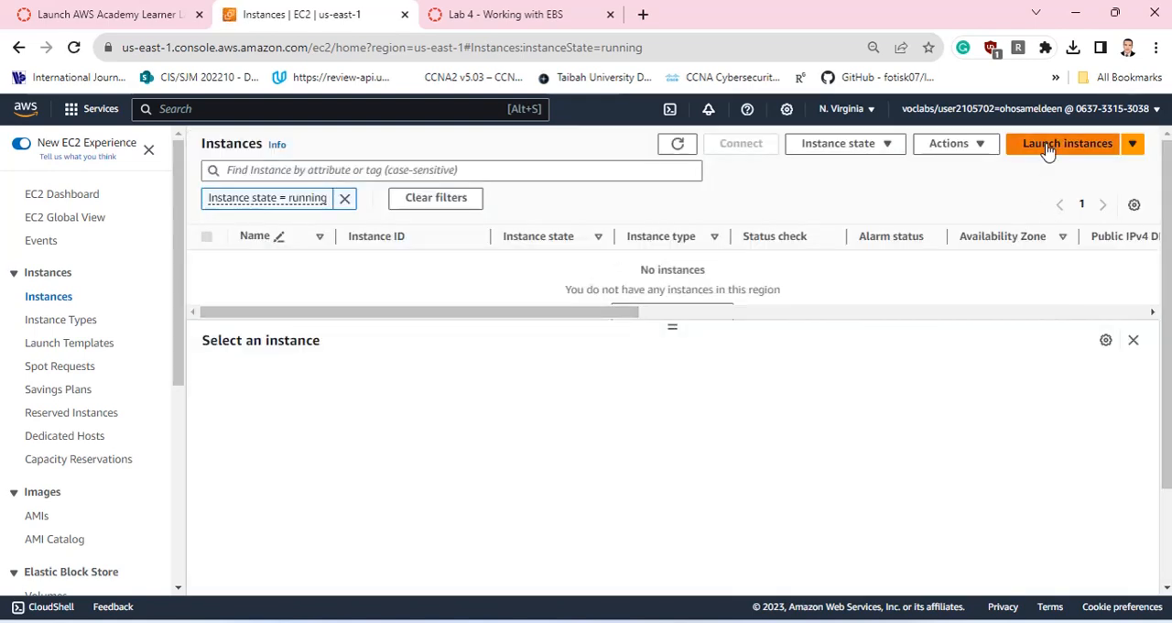
Start launching a new EC2 instance and name it MyWebServer.
left_click(1048, 147)
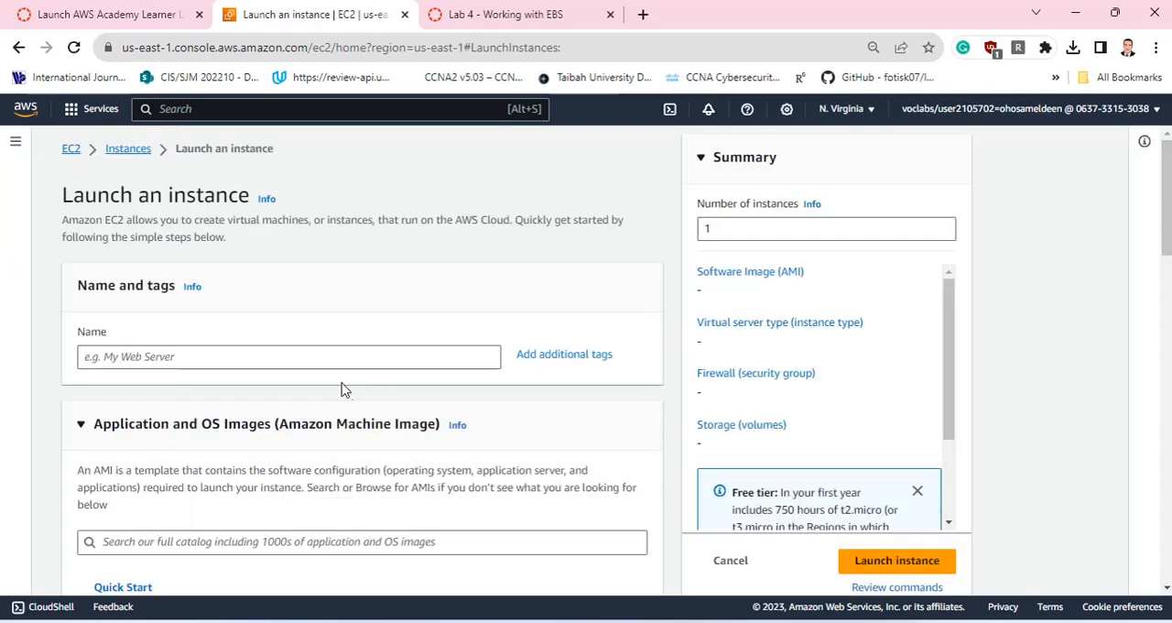
left_click(331, 356)
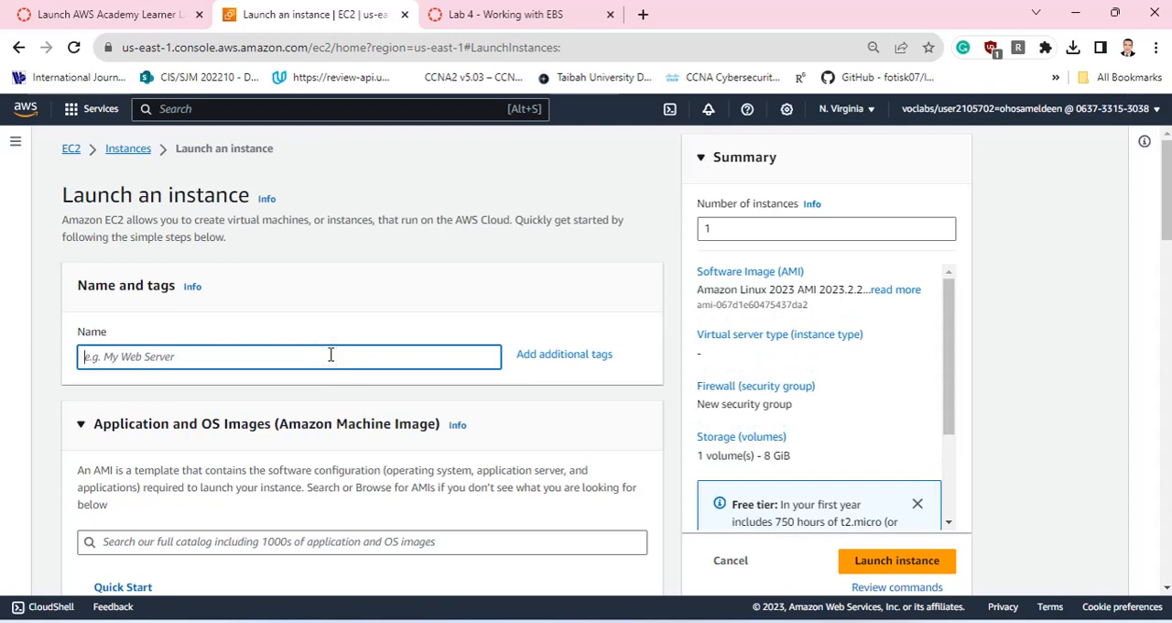
type("MyWebServer")
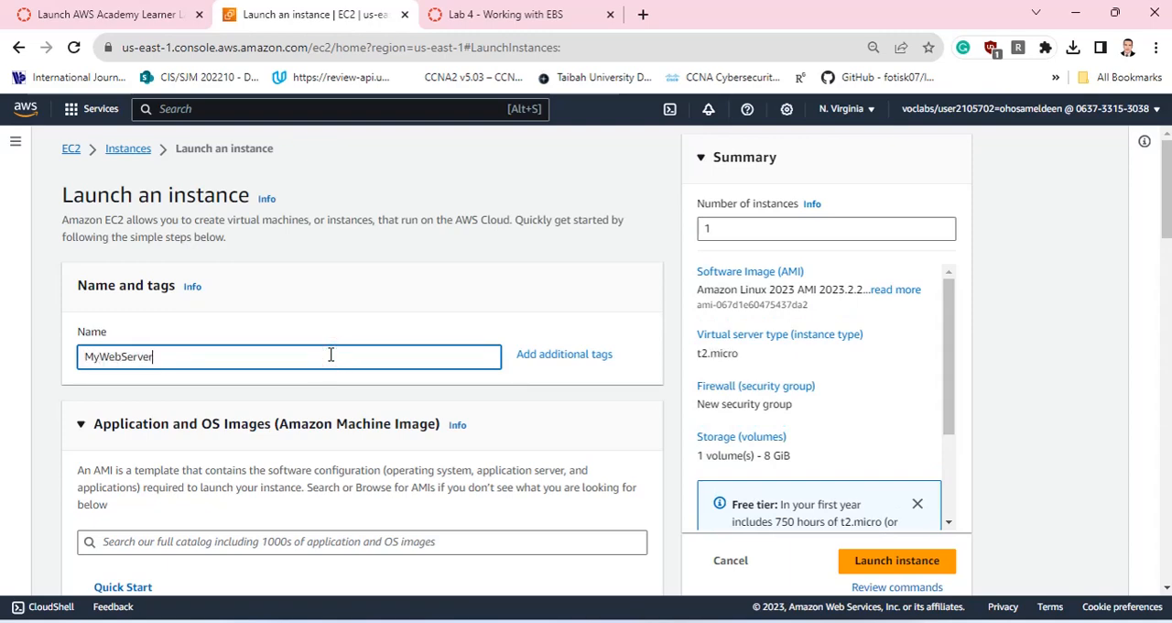
Keep the Amazon Linux 2023 AMI and the t2.micro instance type, and choose the vockey key pair for login.
scroll(357, 346, "down", 6)
scroll(387, 337, "up", 3)
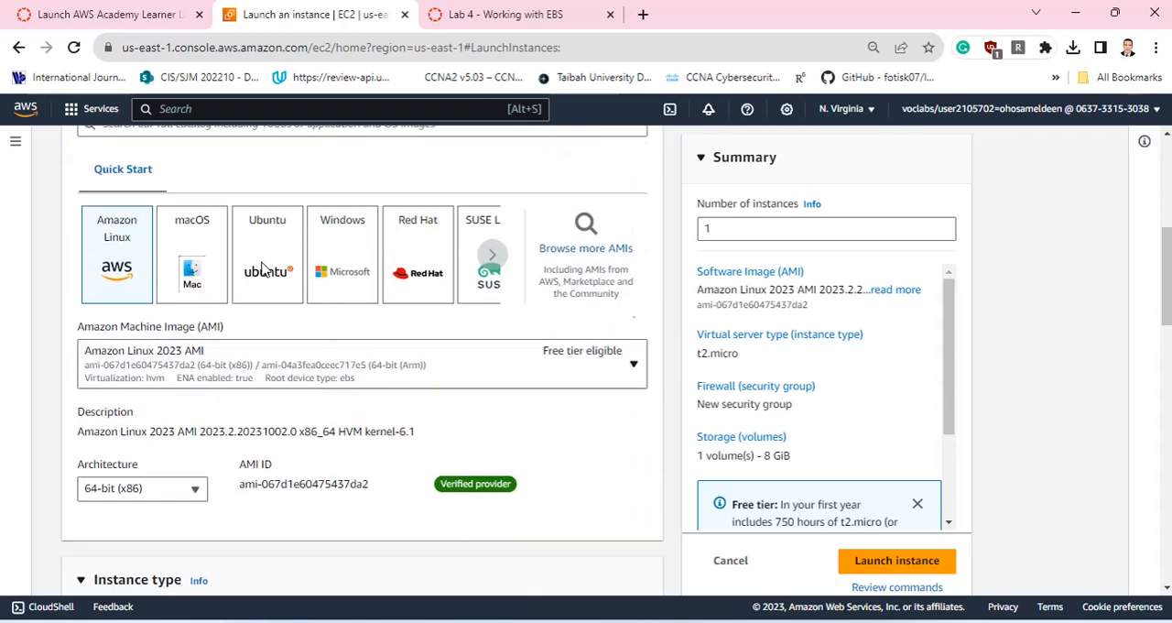
scroll(146, 325, "down", 1)
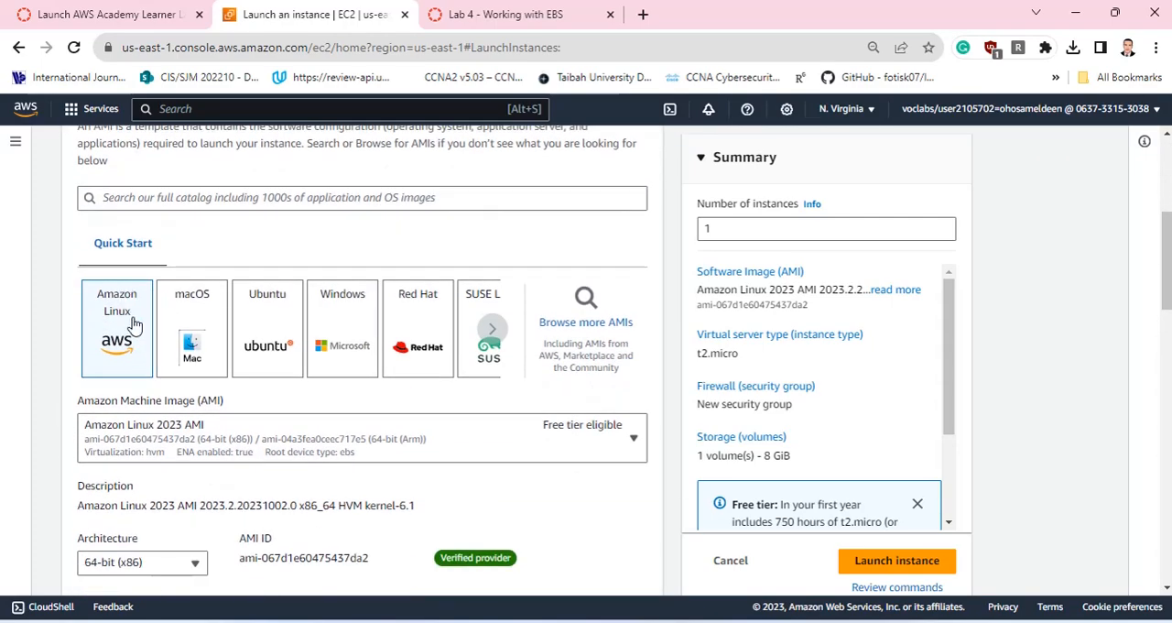
scroll(231, 348, "down", 2)
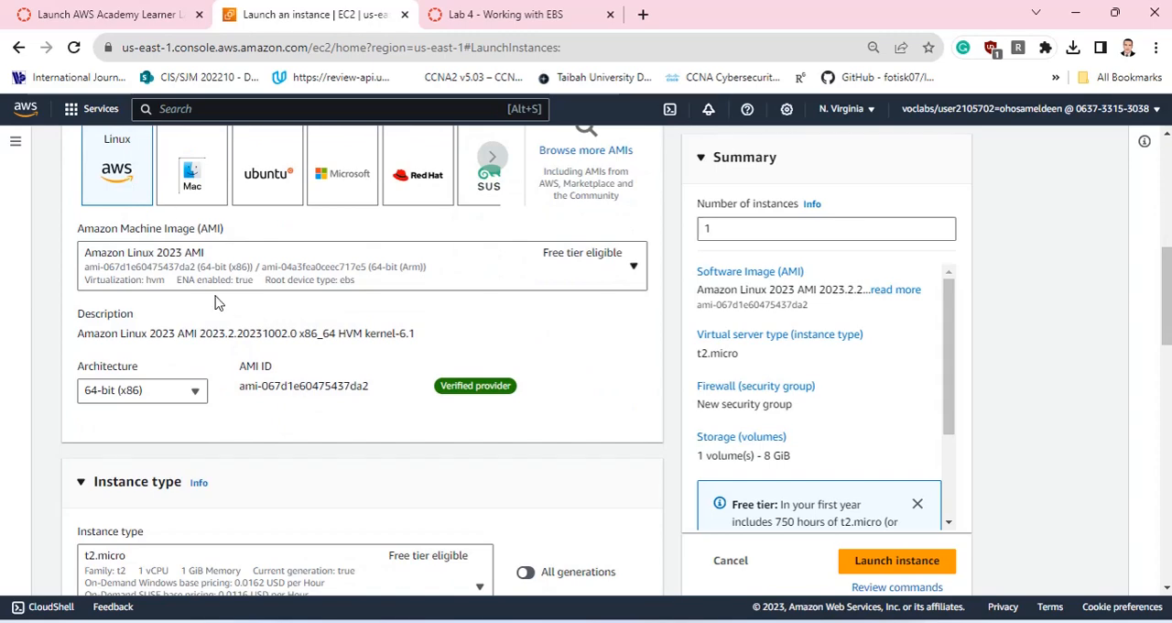
scroll(271, 298, "down", 3)
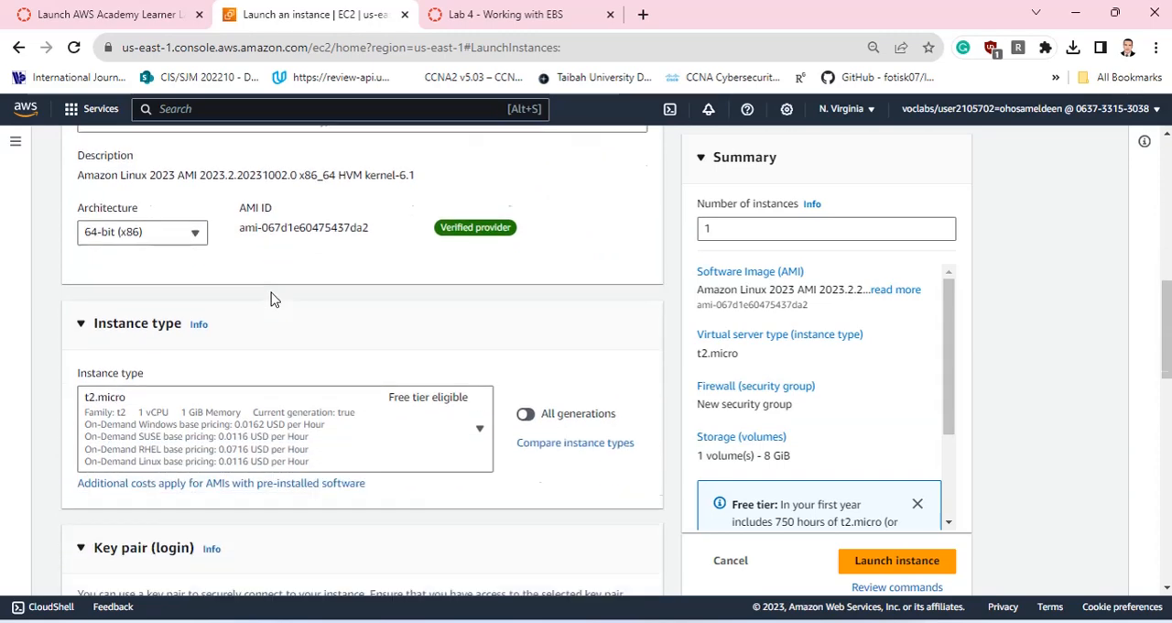
scroll(184, 296, "up", 1)
scroll(183, 267, "down", 2)
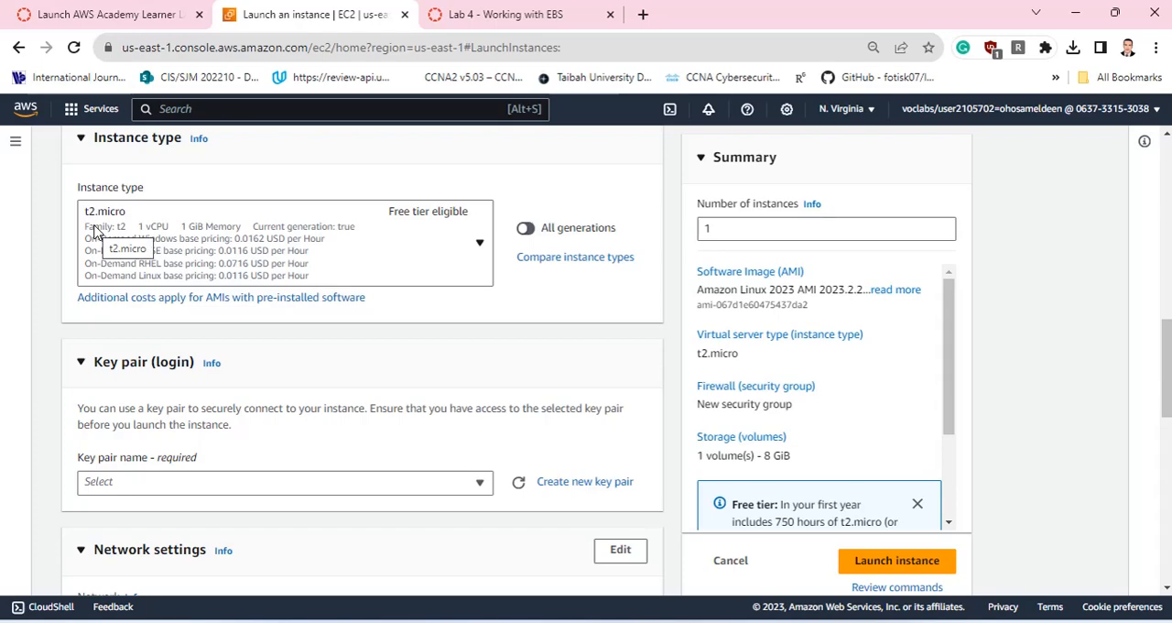
scroll(241, 268, "down", 3)
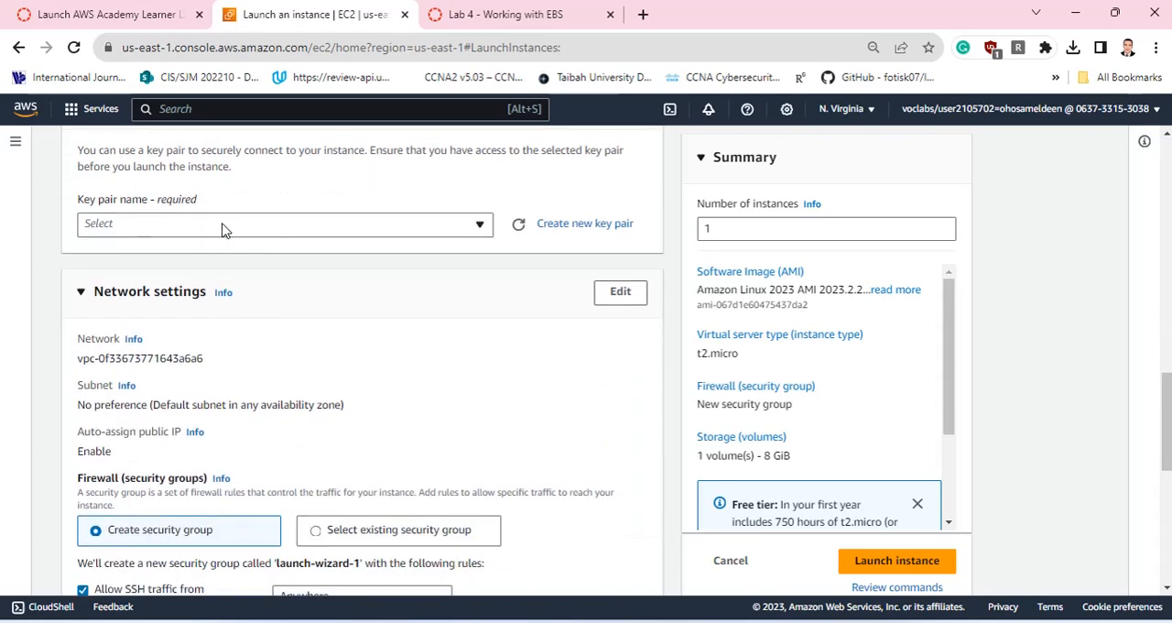
left_click(224, 224)
left_click(186, 293)
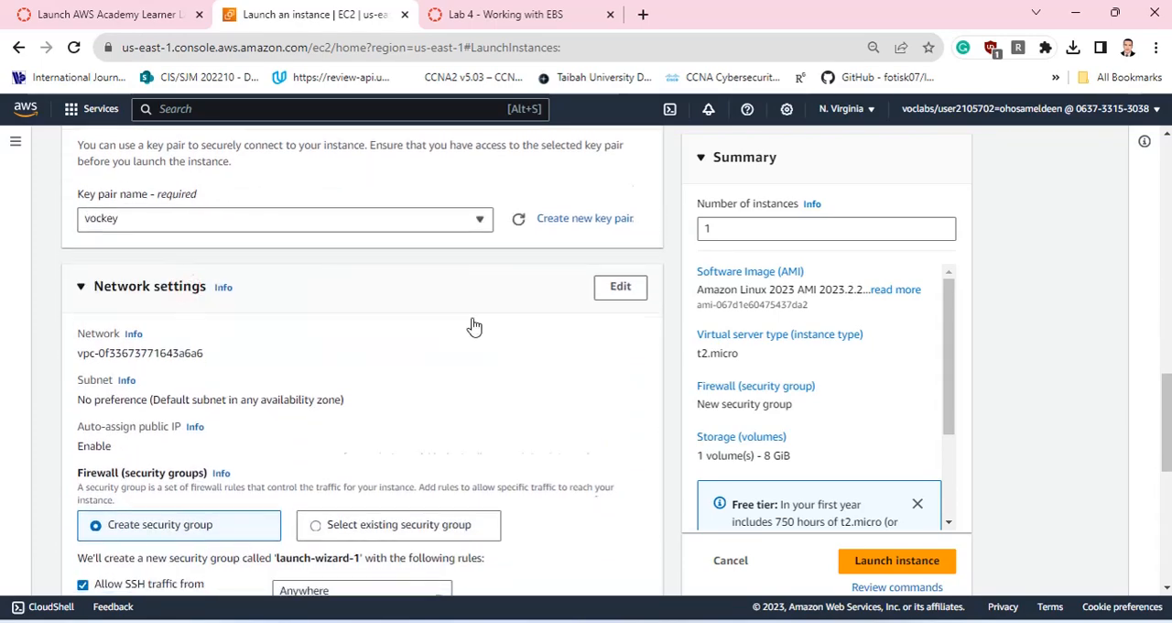
Review the instance's network, security group and storage settings, and recheck its name and key pair.
scroll(472, 327, "down", 5)
scroll(471, 327, "up", 2)
scroll(428, 328, "down", 1)
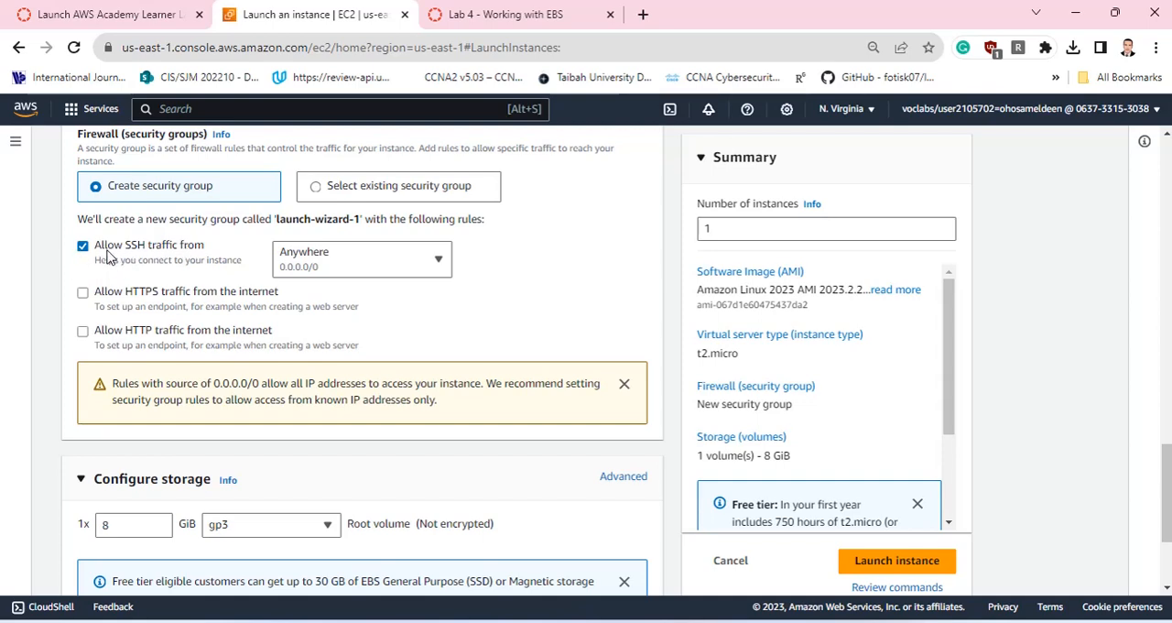
left_click(101, 14)
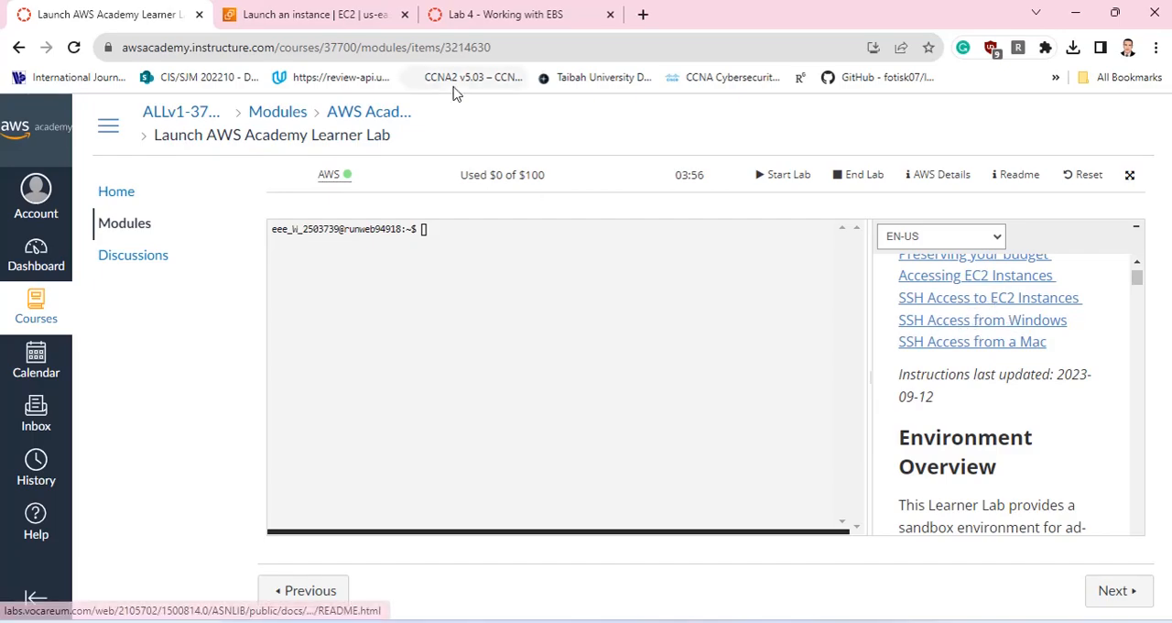
left_click(314, 11)
scroll(357, 319, "down", 3)
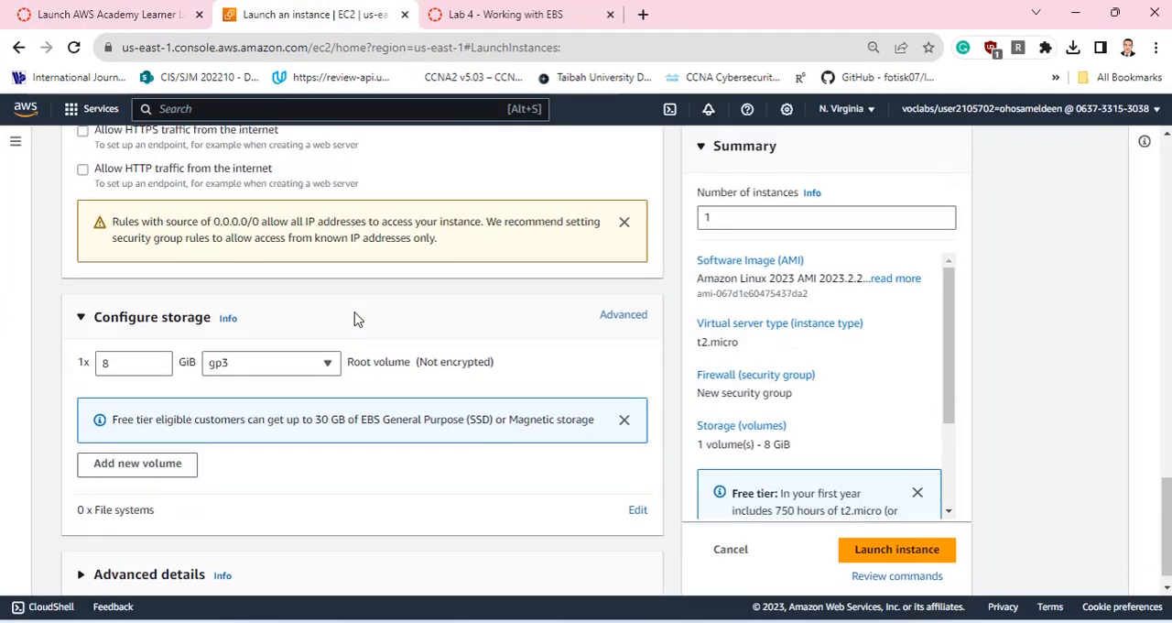
scroll(357, 319, "up", 10)
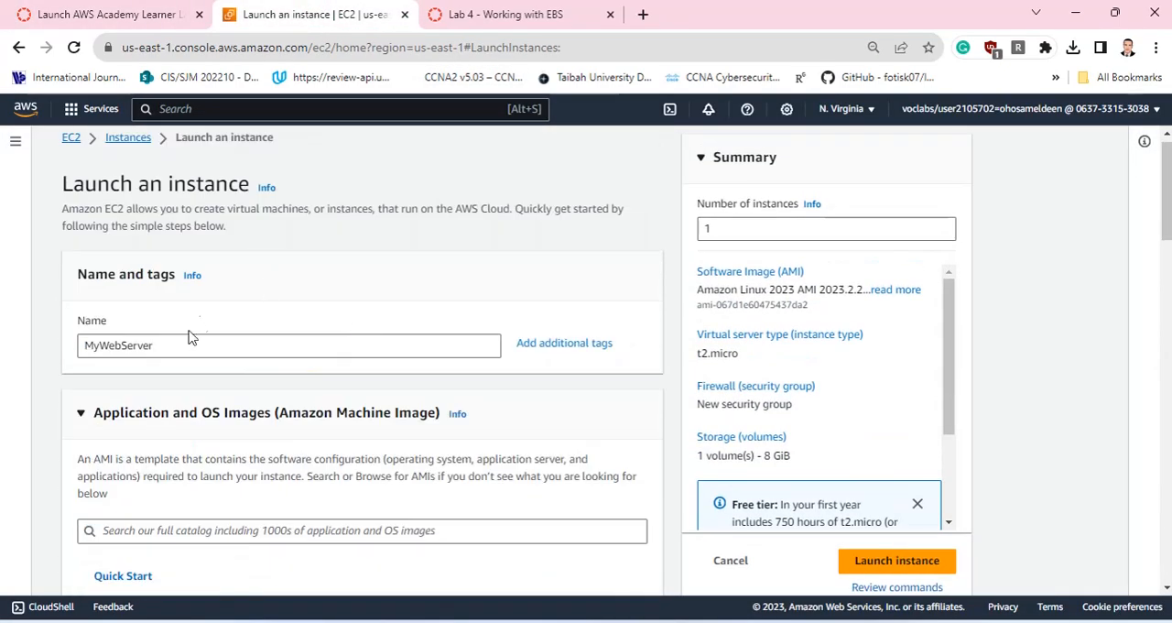
scroll(187, 335, "down", 2)
scroll(187, 336, "down", 9)
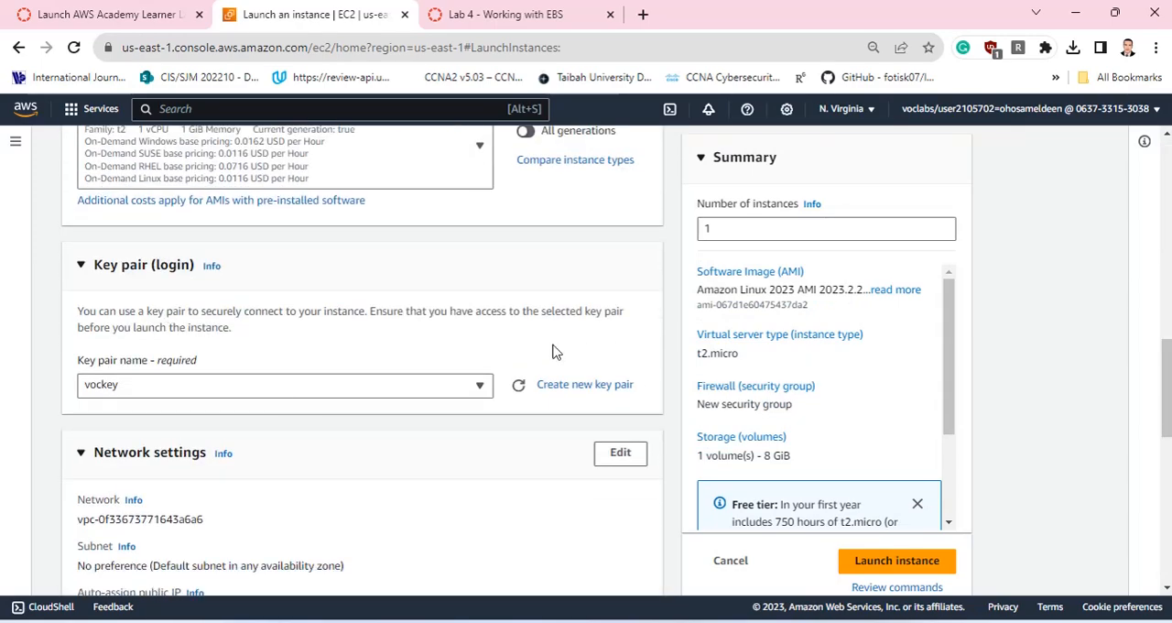
scroll(544, 298, "down", 8)
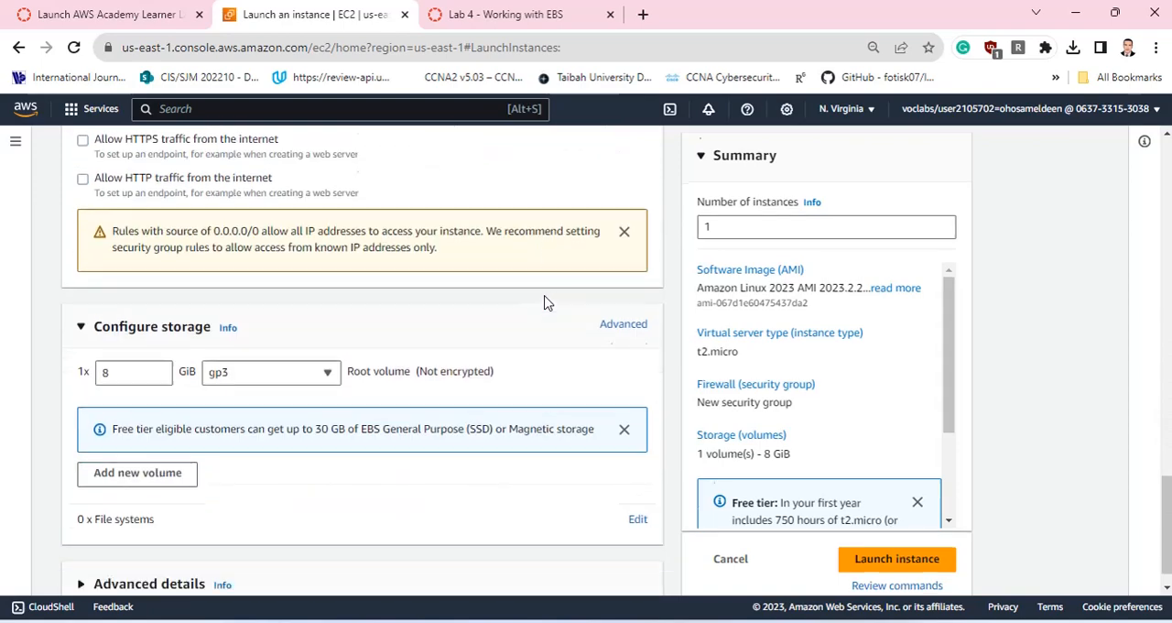
Launch the MyWebServer instance, open the list of all instances and refresh it.
left_click(903, 528)
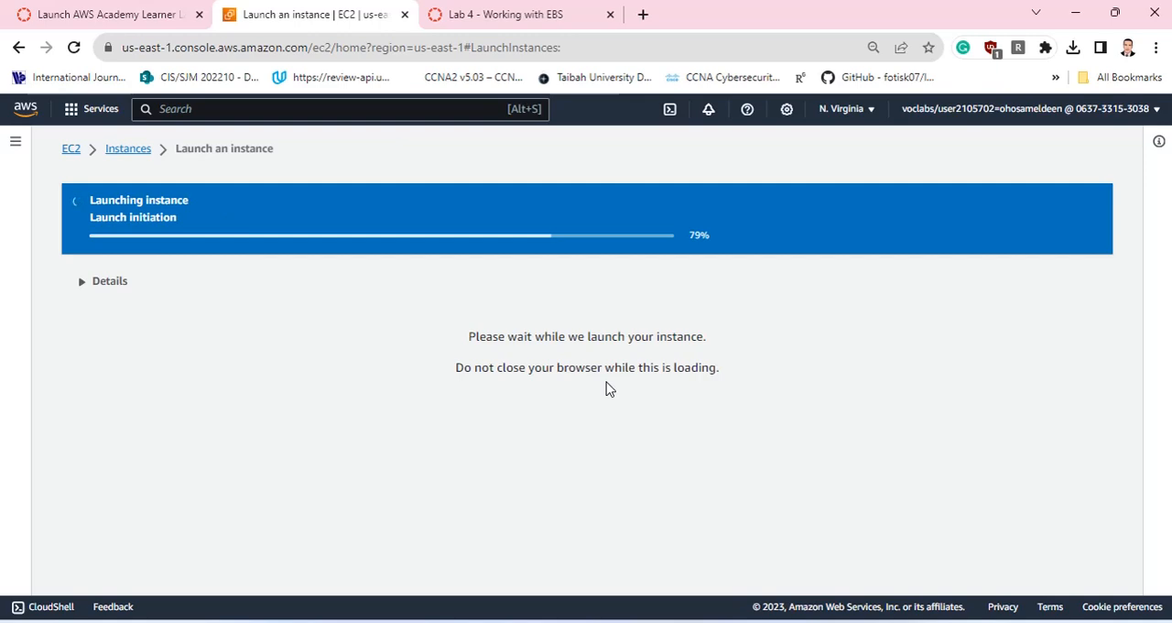
scroll(727, 379, "down", 5)
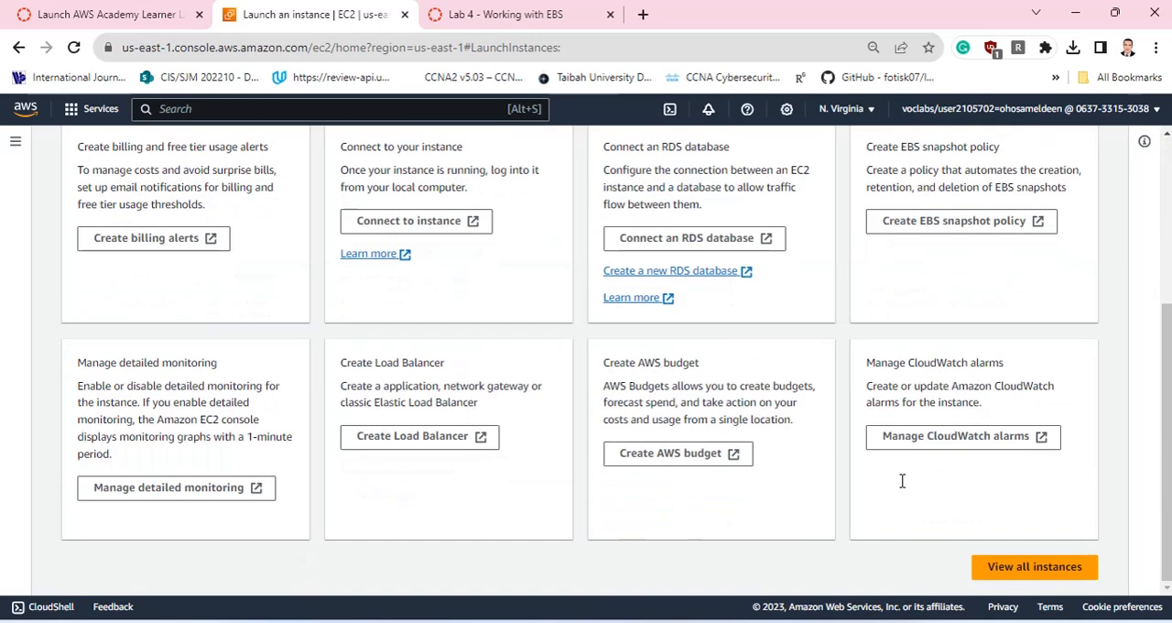
left_click(1046, 572)
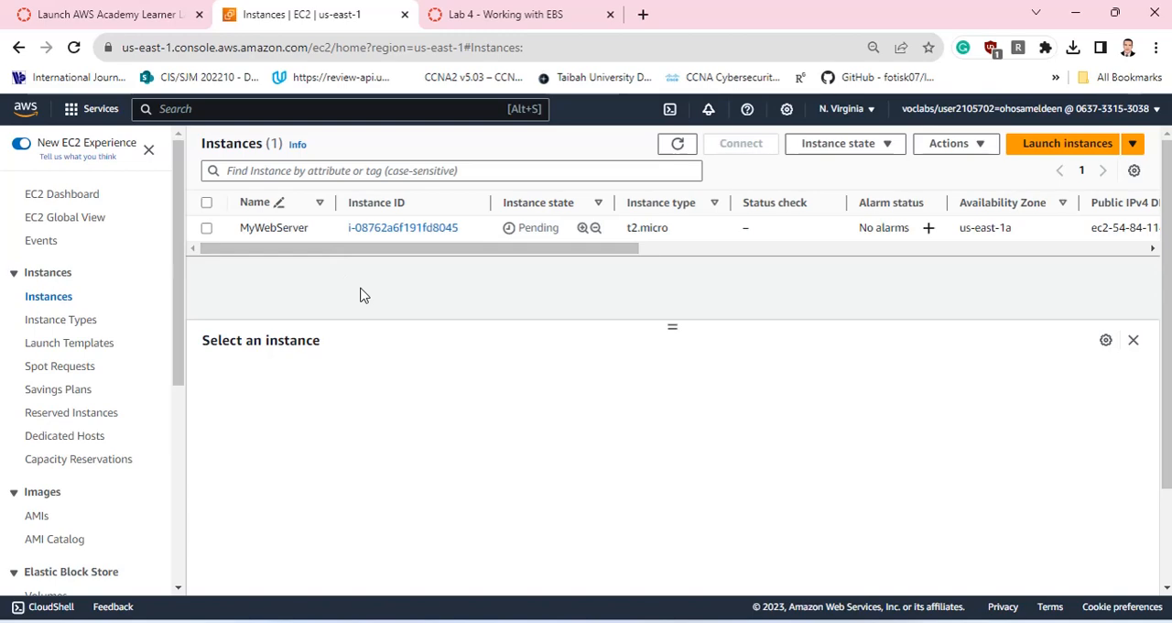
left_click(677, 143)
Go to the Elastic Block Store volumes and open the form for creating a new volume.
scroll(87, 389, "down", 4)
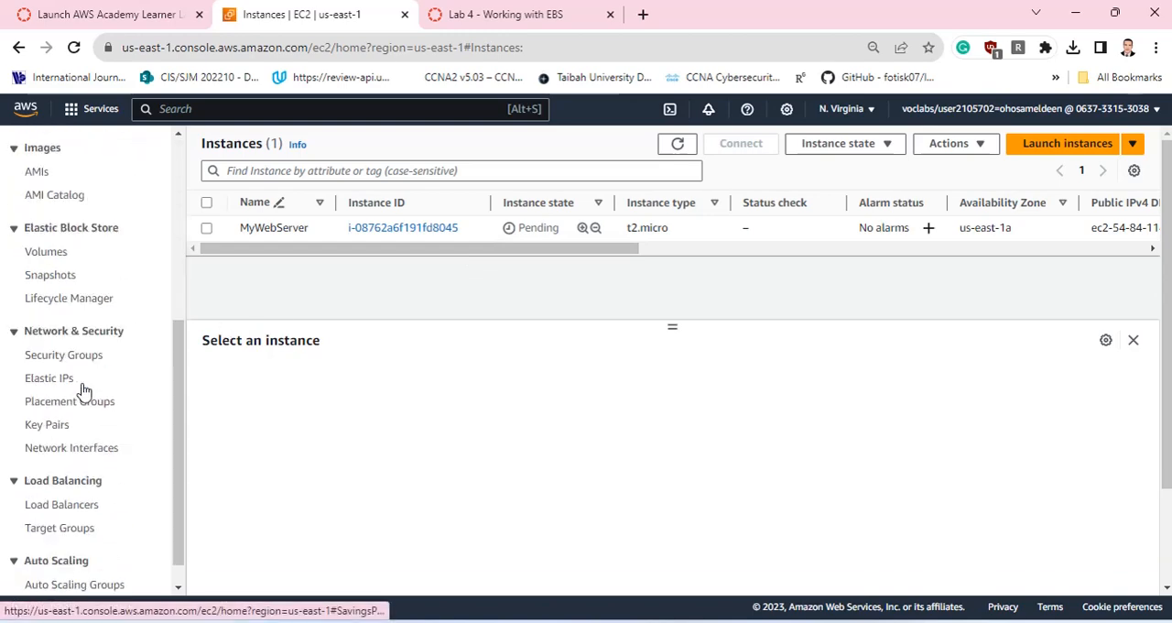
left_click(46, 252)
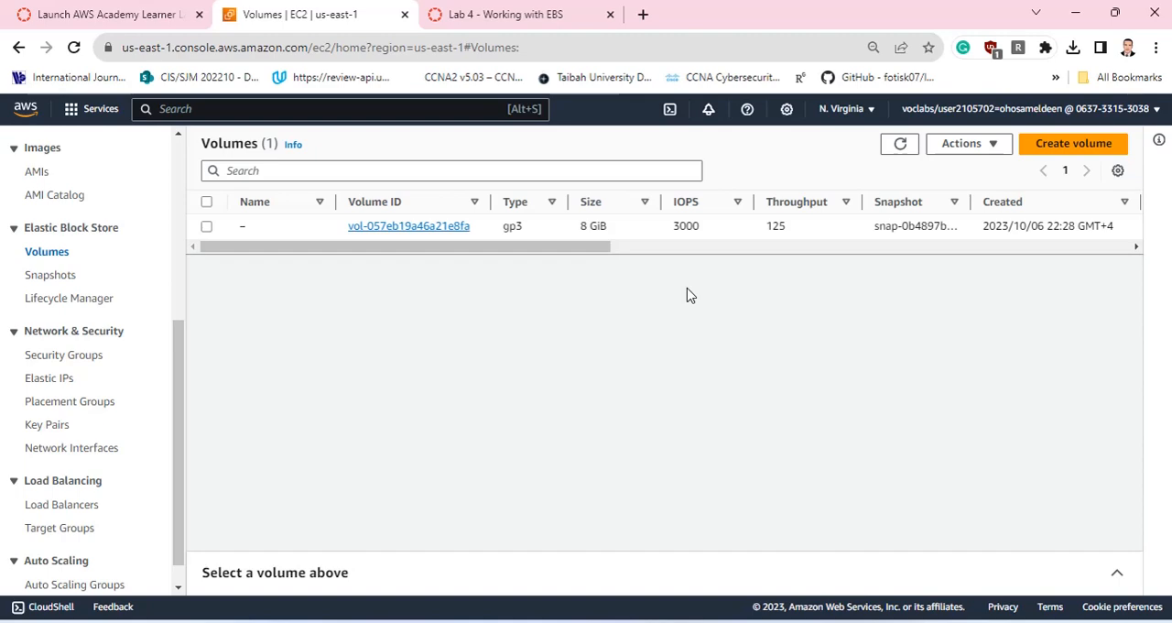
left_click(1055, 140)
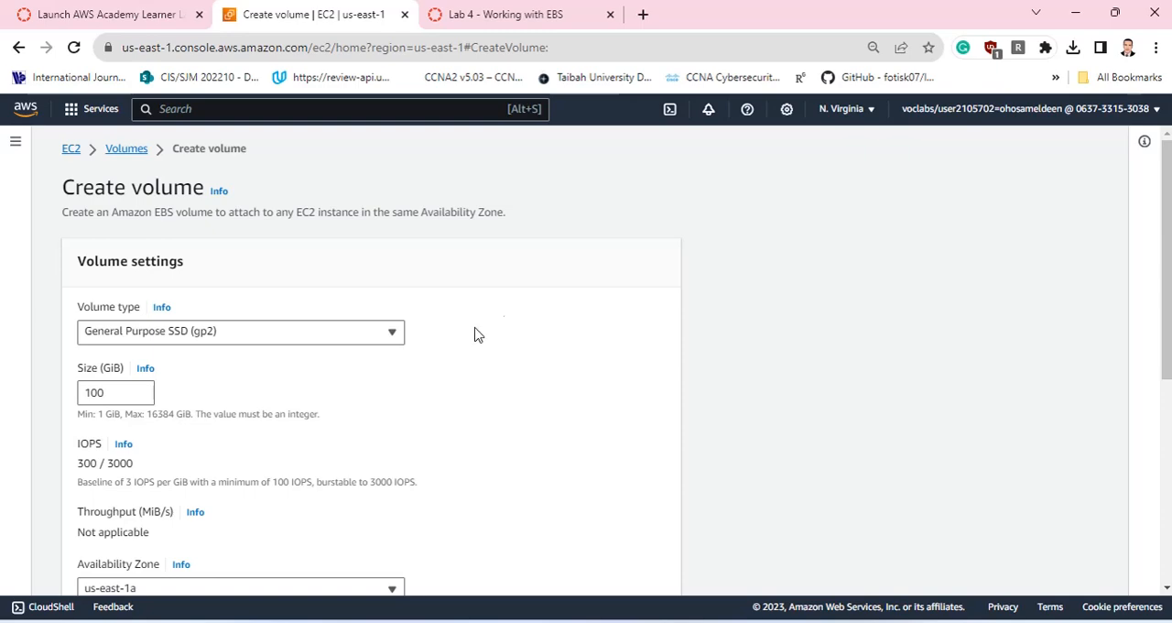
Set the new volume's type to General Purpose SSD (gp2) and its size to 20 GiB.
scroll(469, 335, "down", 3)
scroll(322, 265, "up", 2)
left_click(207, 255)
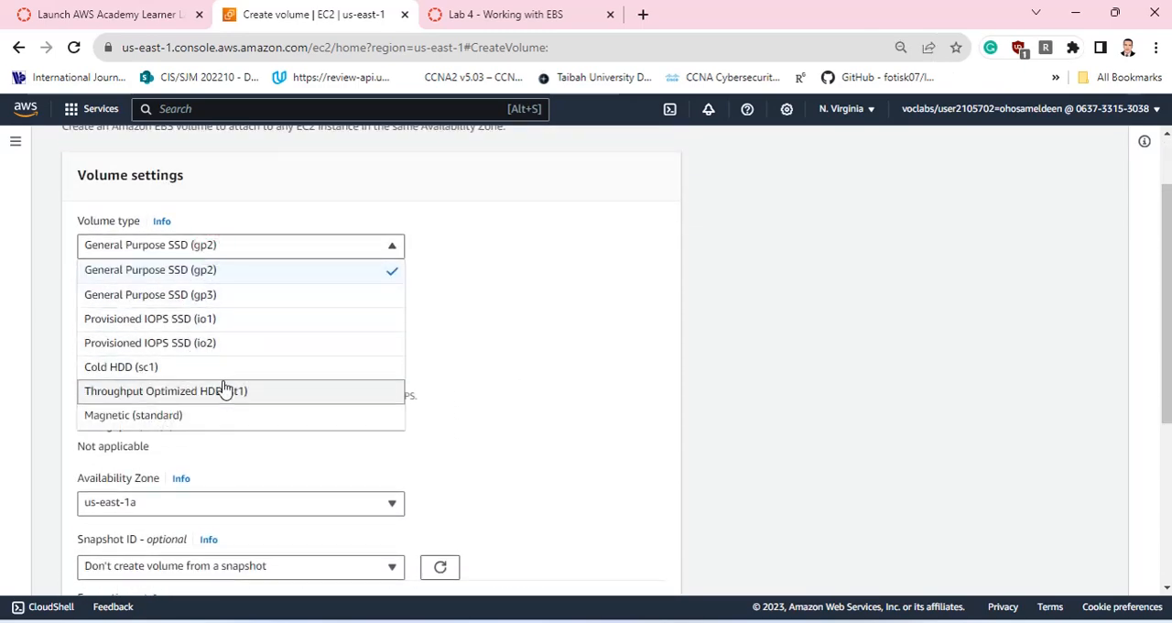
left_click(212, 268)
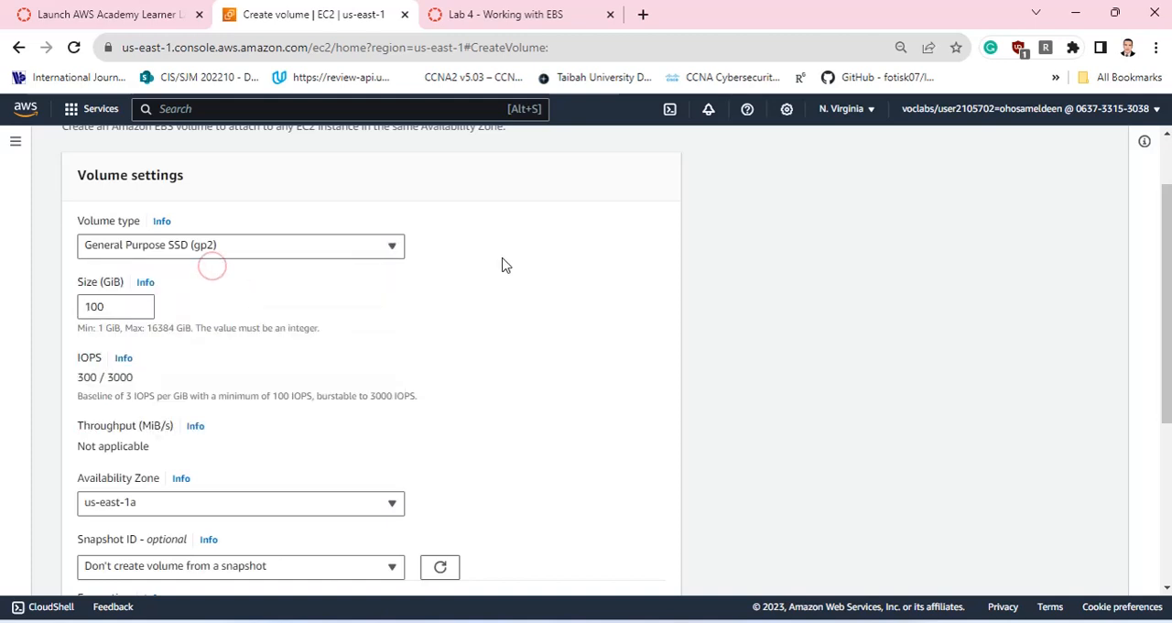
scroll(320, 280, "down", 1)
left_click_drag(135, 220, 52, 222)
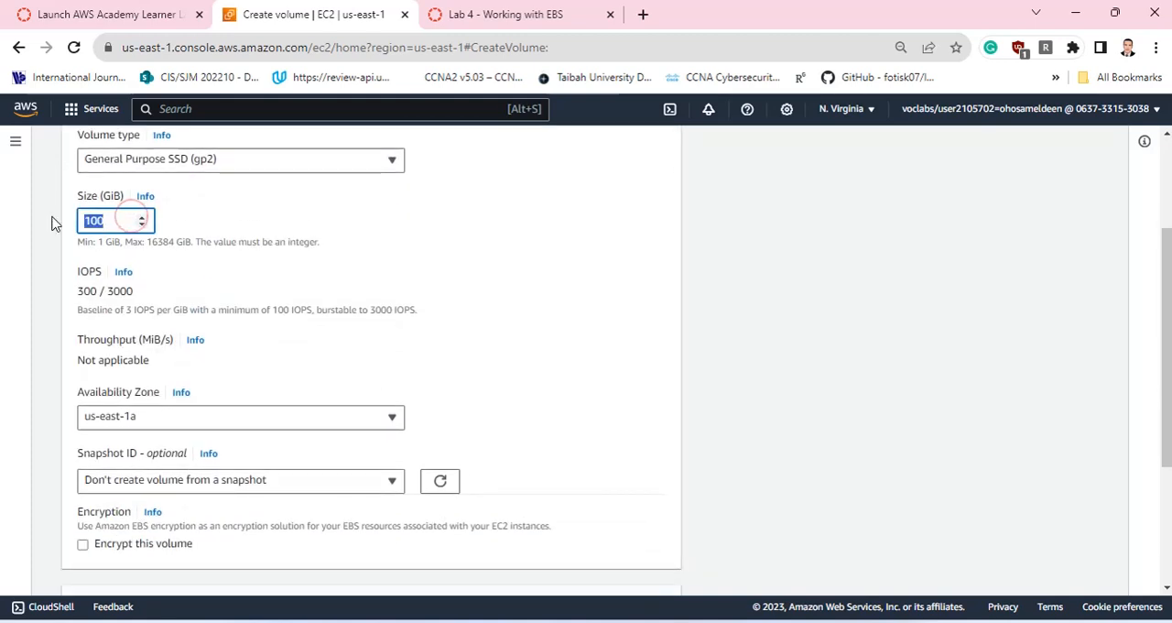
type("20")
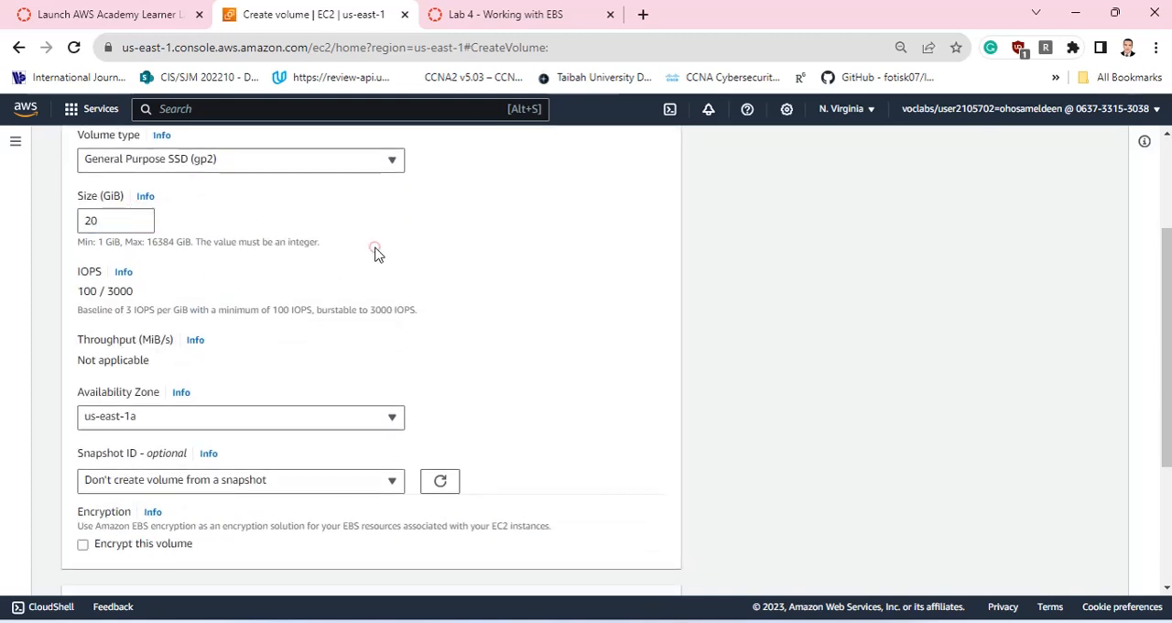
Check the volume form's Availability Zone against the zone of the MyWebServer instance in the instances list.
scroll(373, 251, "down", 2)
scroll(125, 259, "up", 1)
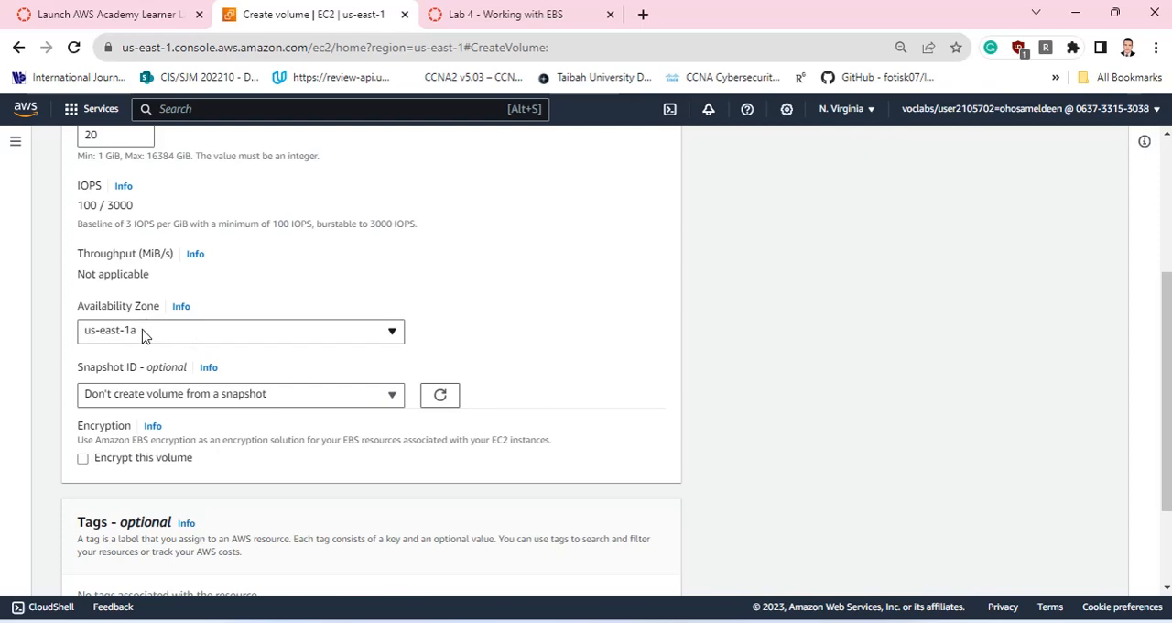
scroll(193, 284, "up", 3)
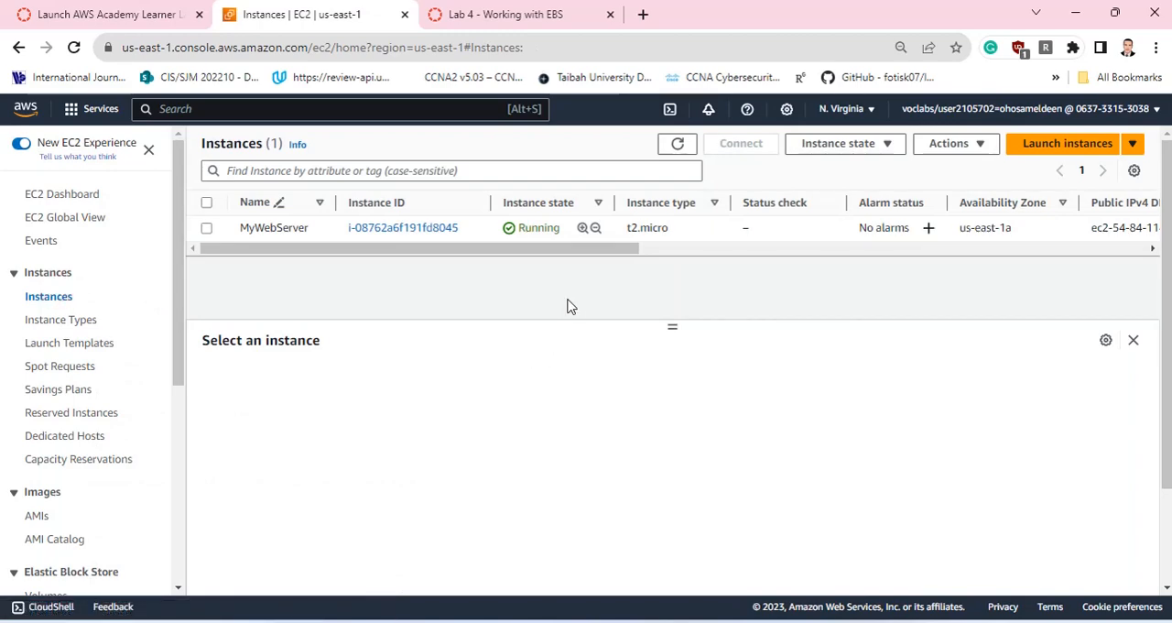
left_click(424, 233)
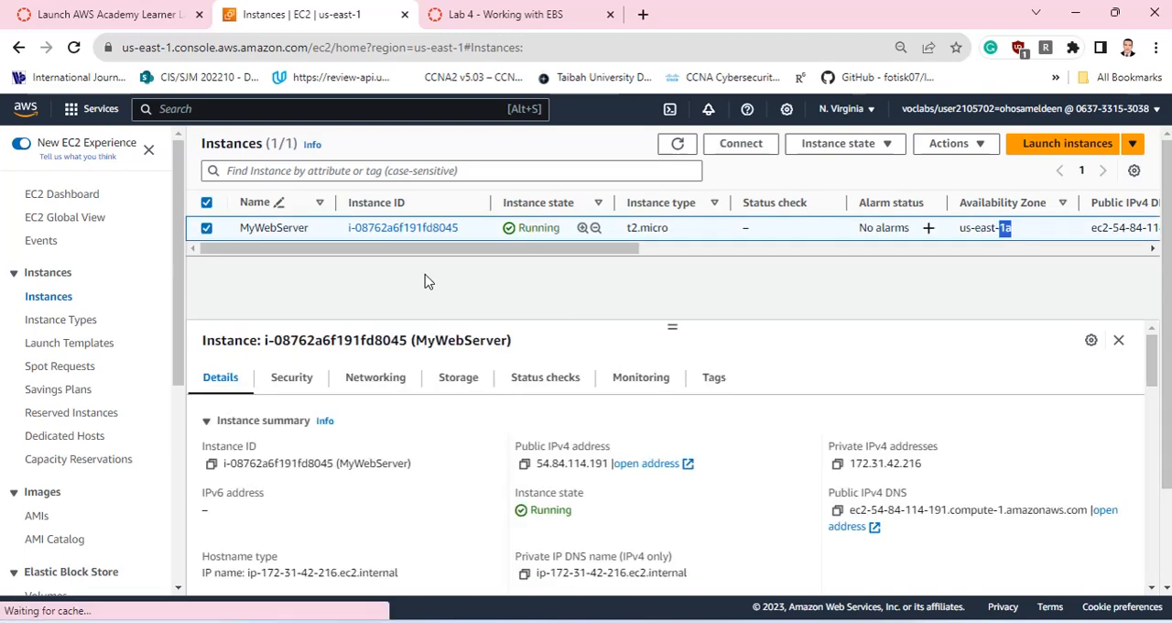
Reopen the form for creating an EBS volume, set the size to 20 GiB and keep Availability Zone us-east-1a.
scroll(21, 320, "down", 3)
left_click(41, 338)
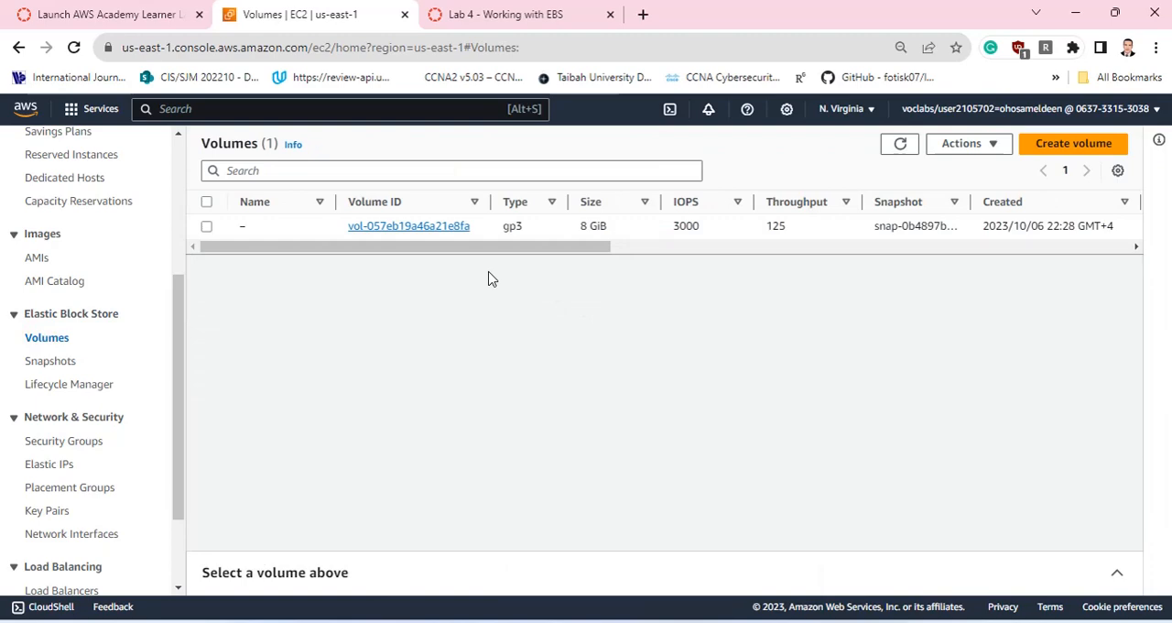
left_click(1067, 143)
scroll(174, 369, "down", 1)
left_click(115, 308)
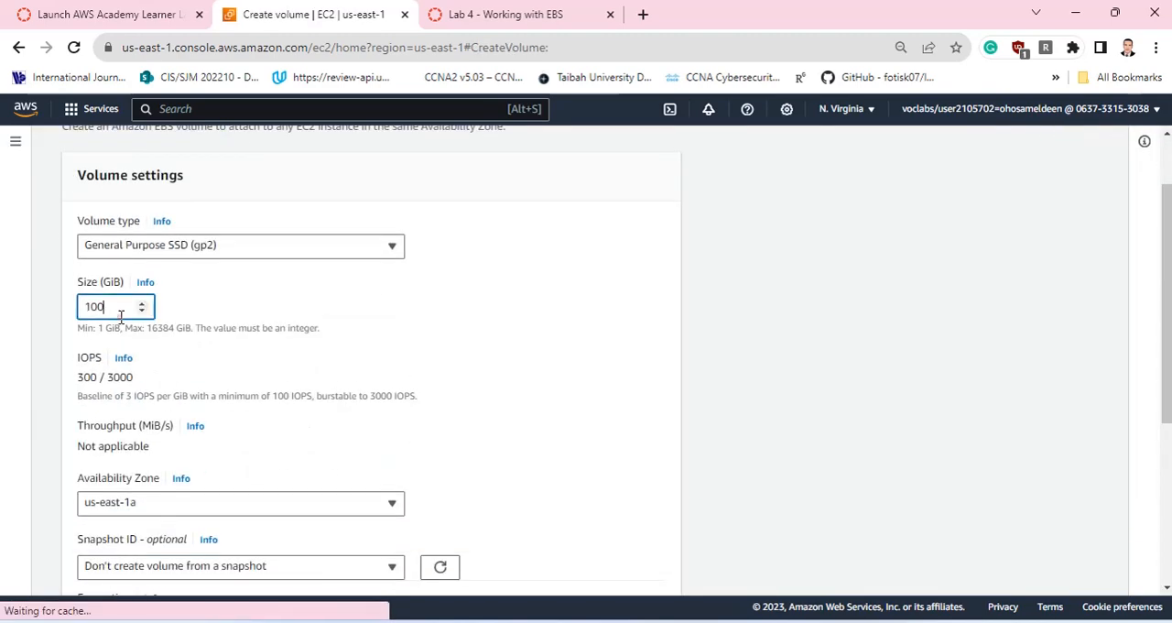
left_click_drag(116, 308, 38, 317)
type("20")
scroll(457, 375, "down", 2)
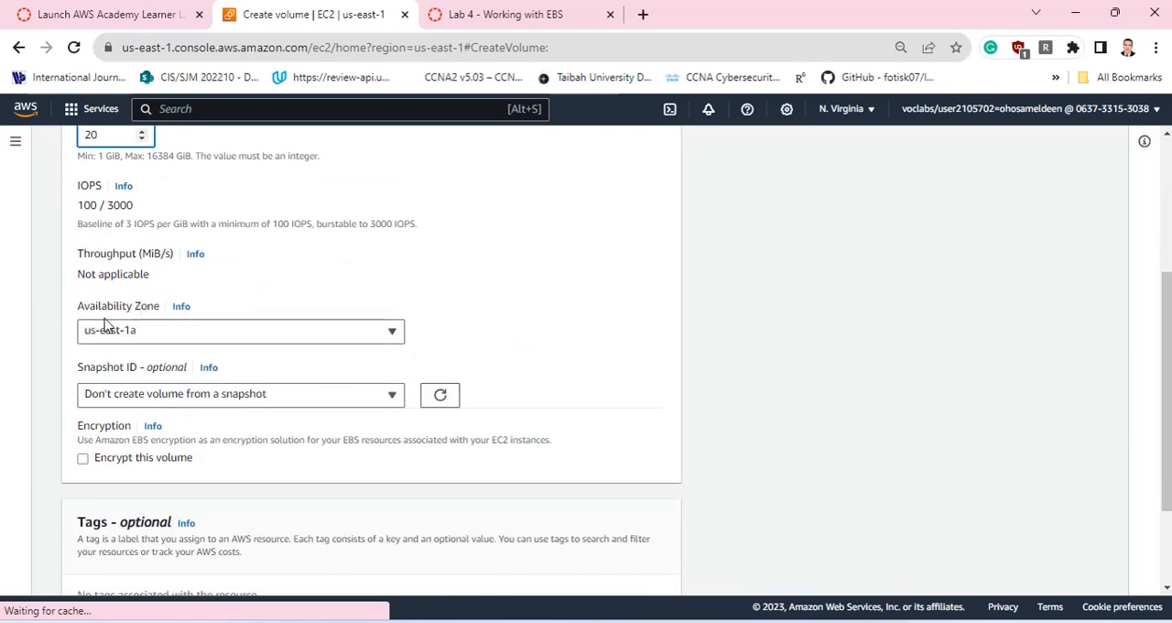
left_click(131, 333)
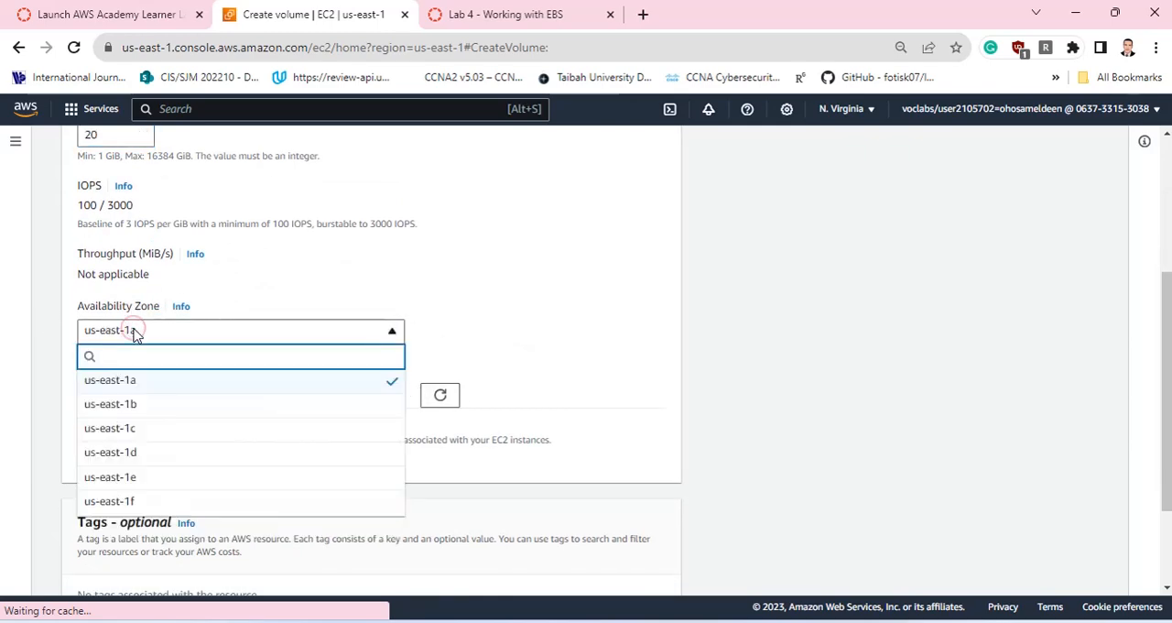
left_click(133, 333)
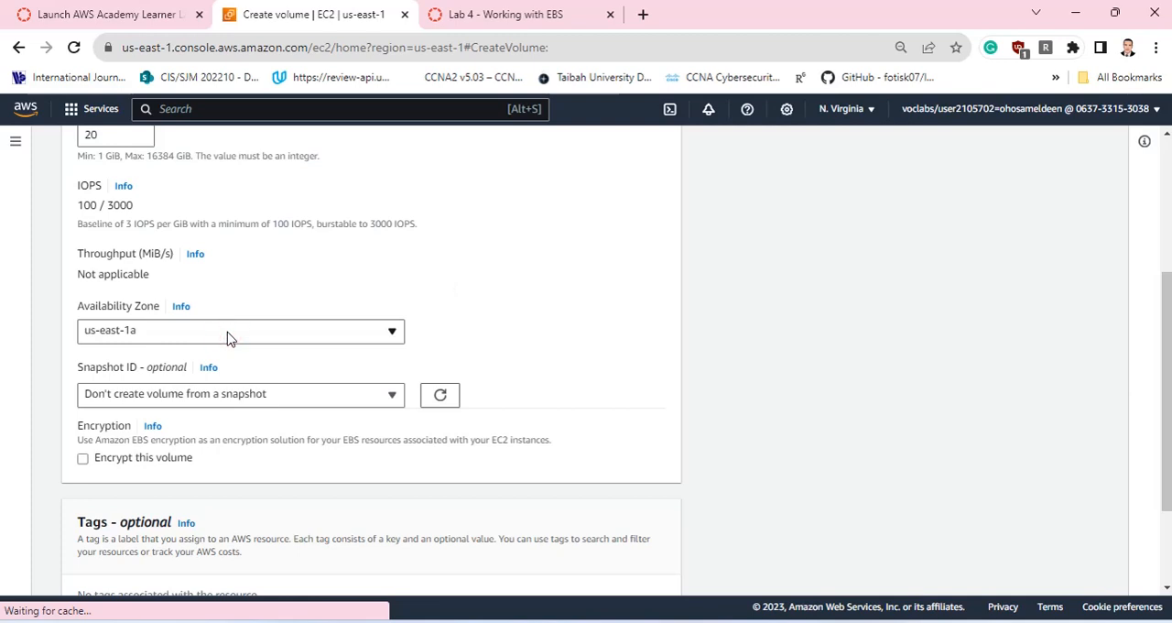
Add a tag with key Name and value My Volume, and create the volume.
scroll(531, 301, "down", 1)
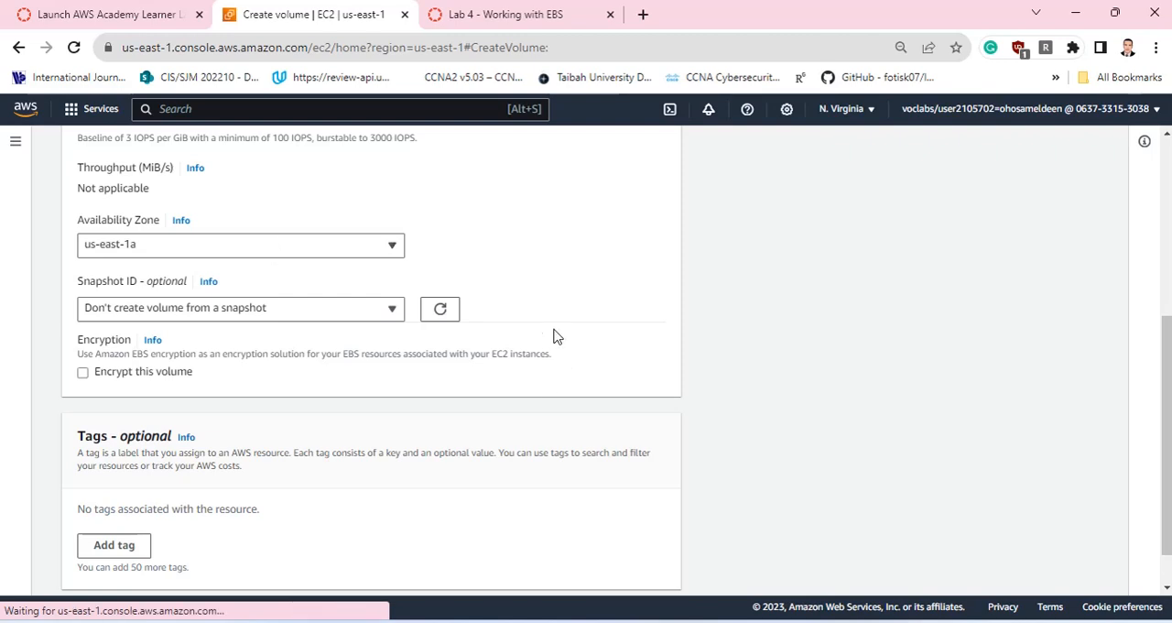
scroll(557, 336, "down", 1)
left_click(124, 498)
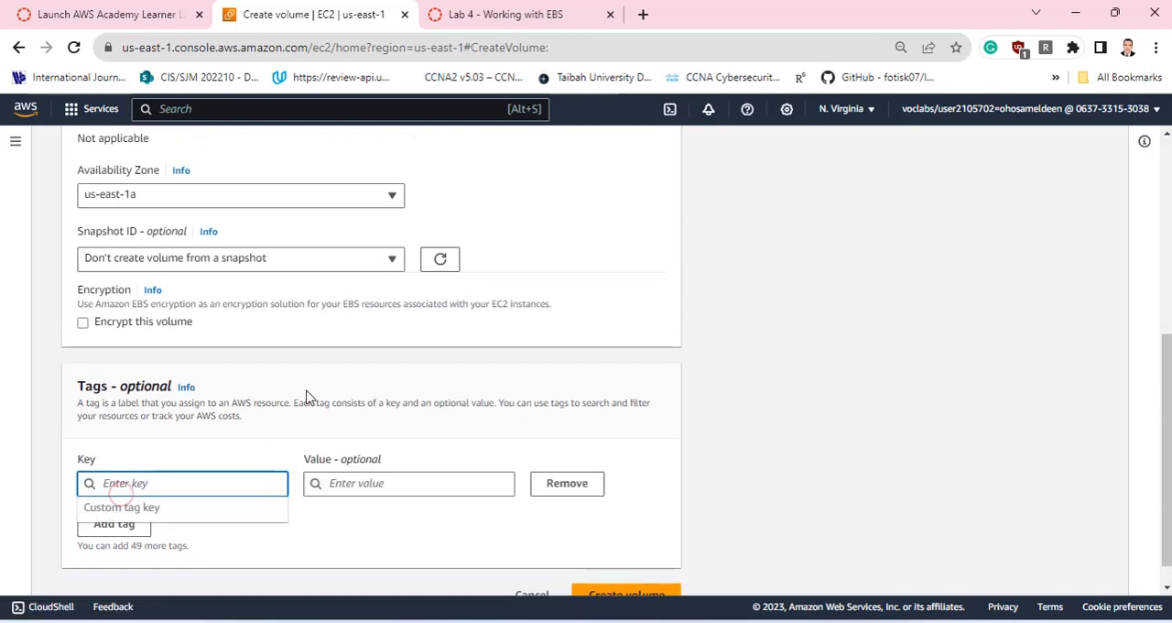
type("Name")
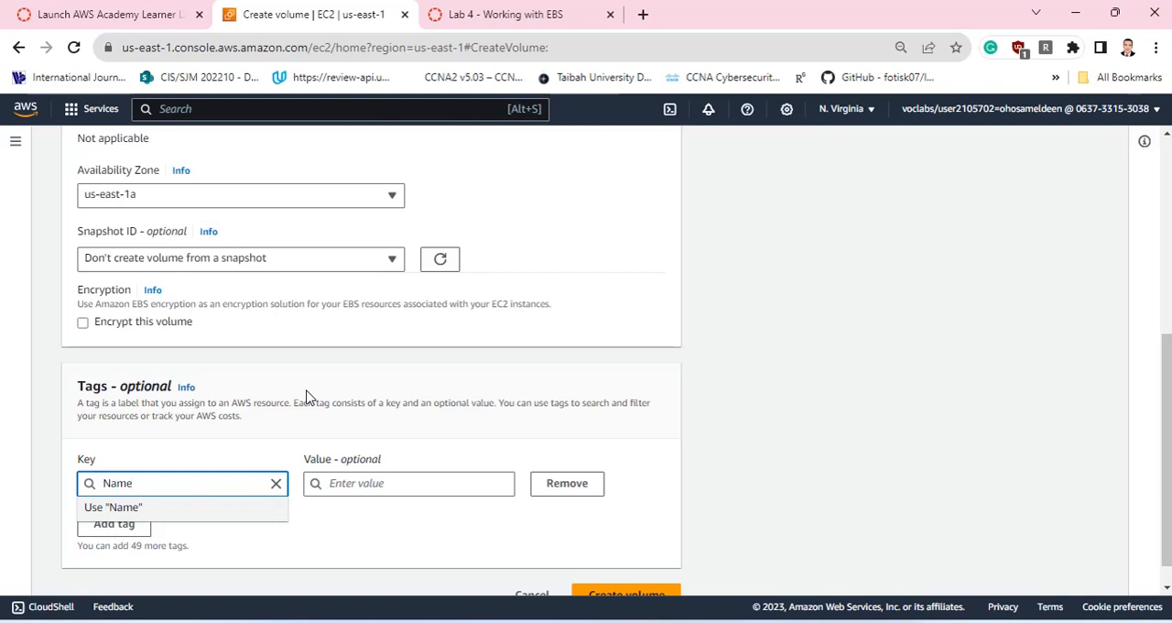
left_click(388, 484)
type("My")
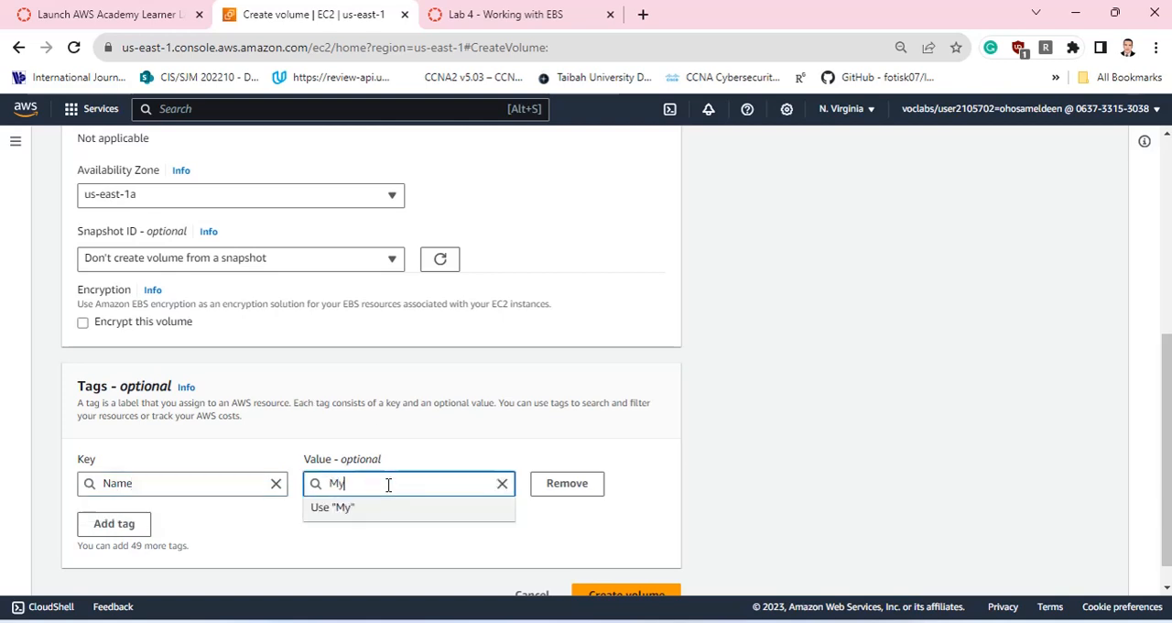
type(" Volume")
left_click(539, 534)
scroll(576, 507, "down", 1)
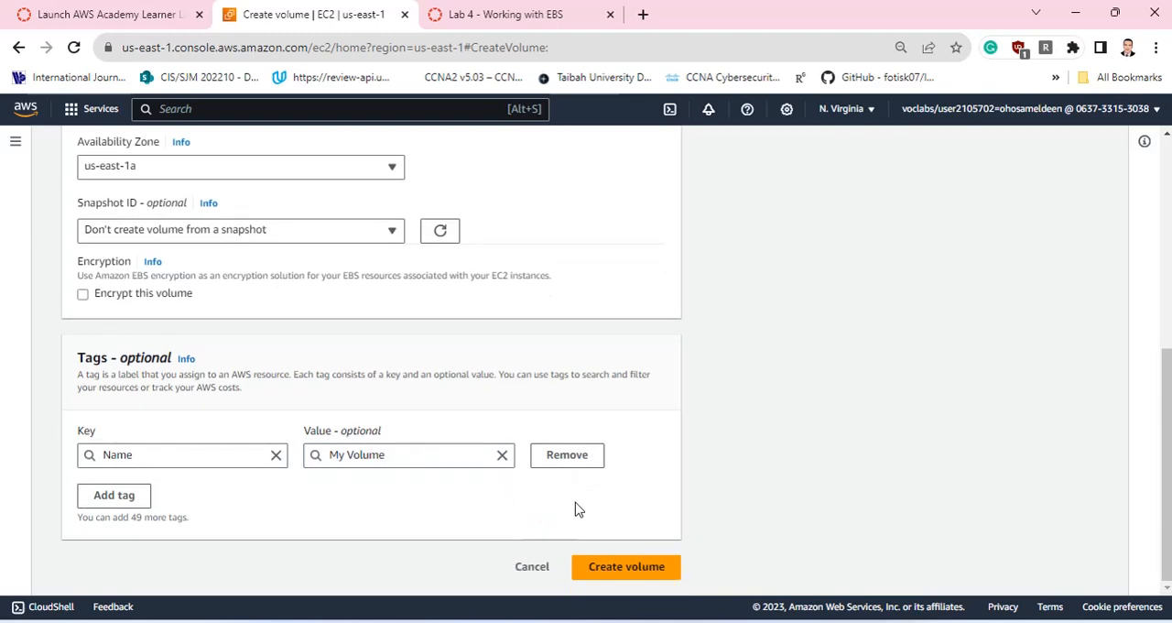
left_click(606, 568)
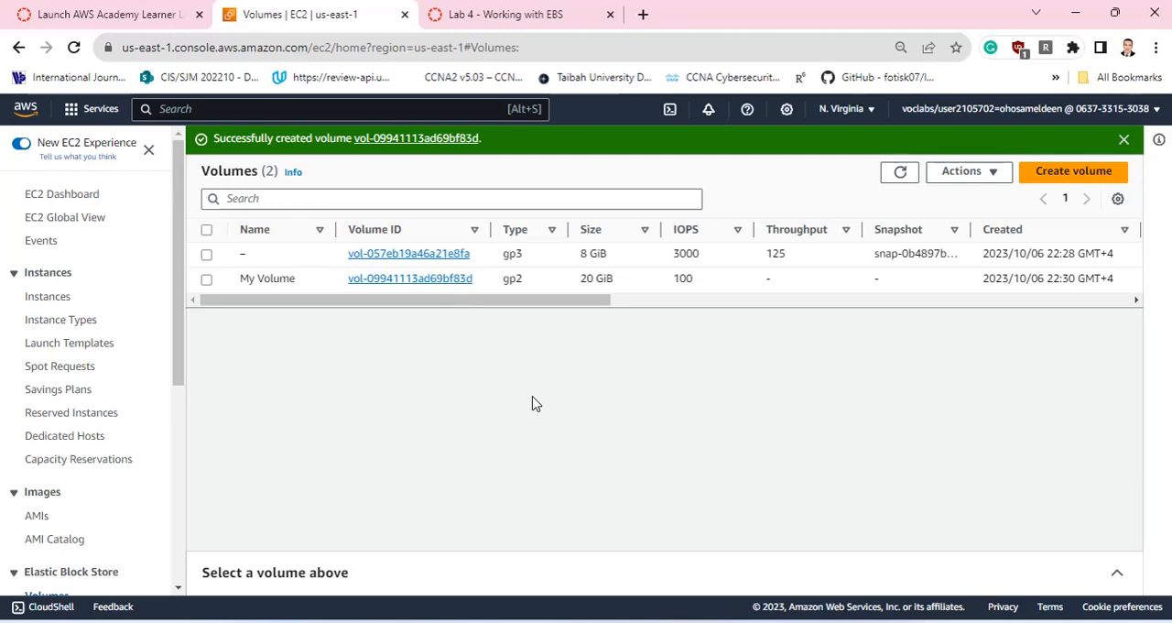
Refresh the volumes list and open the attach form for My Volume.
left_click(207, 280)
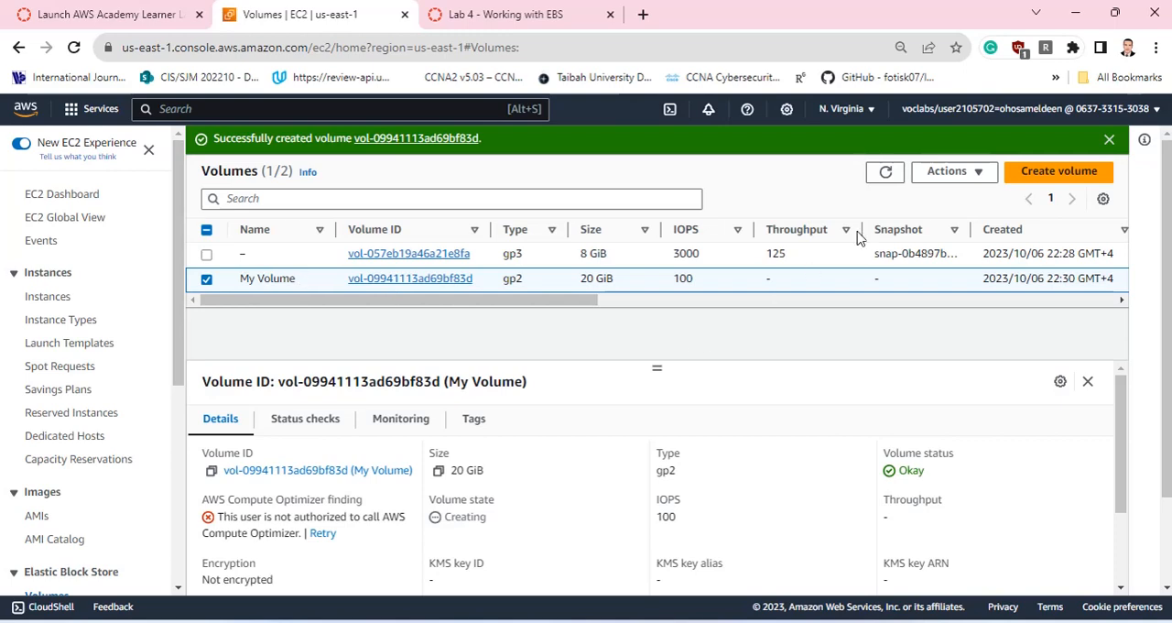
left_click(952, 174)
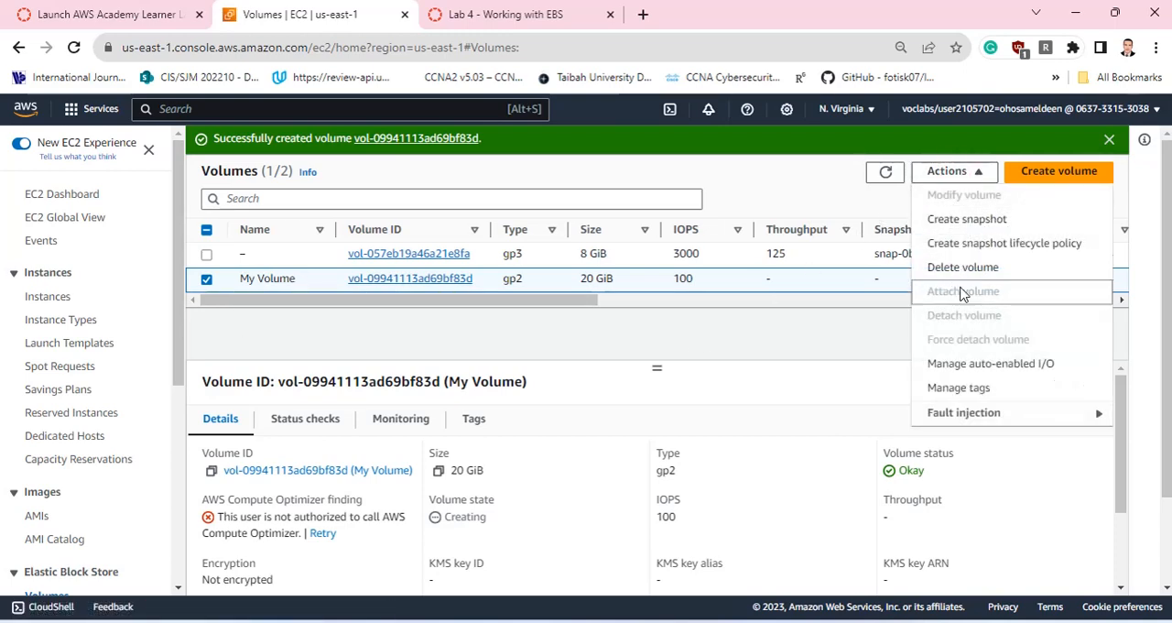
left_click(822, 326)
left_click(881, 179)
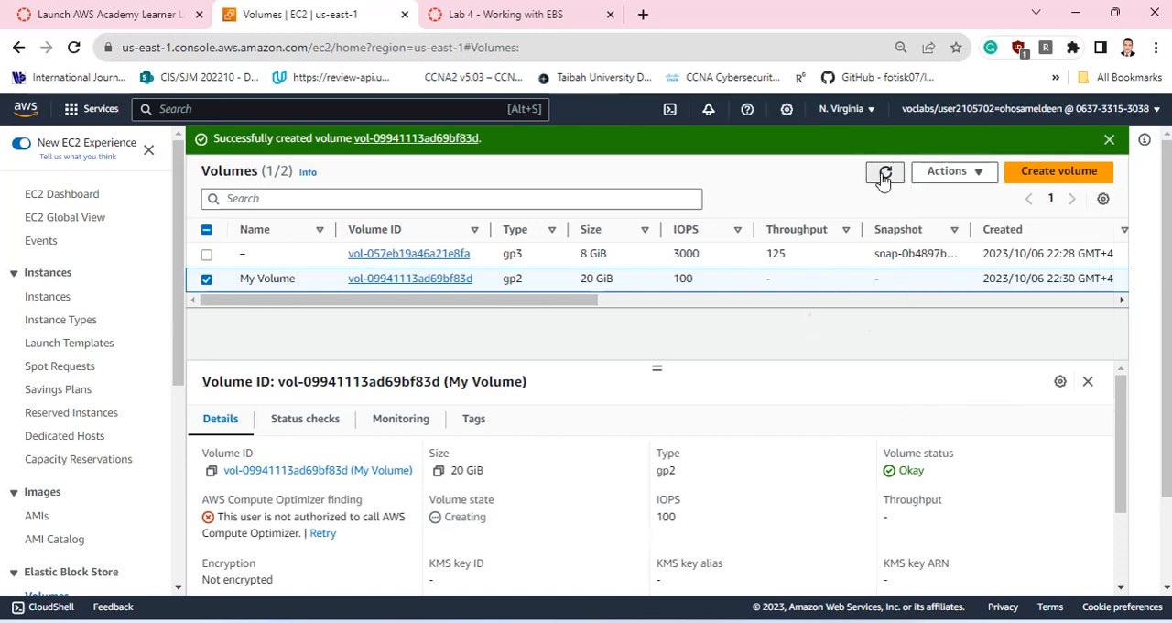
left_click(207, 280)
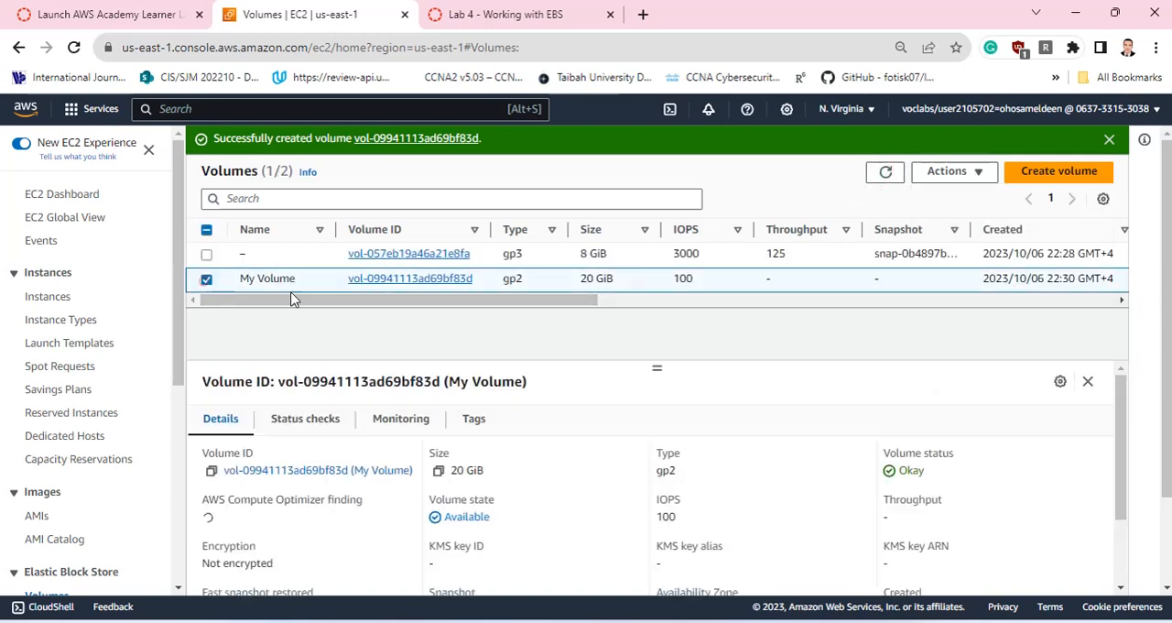
left_click(946, 172)
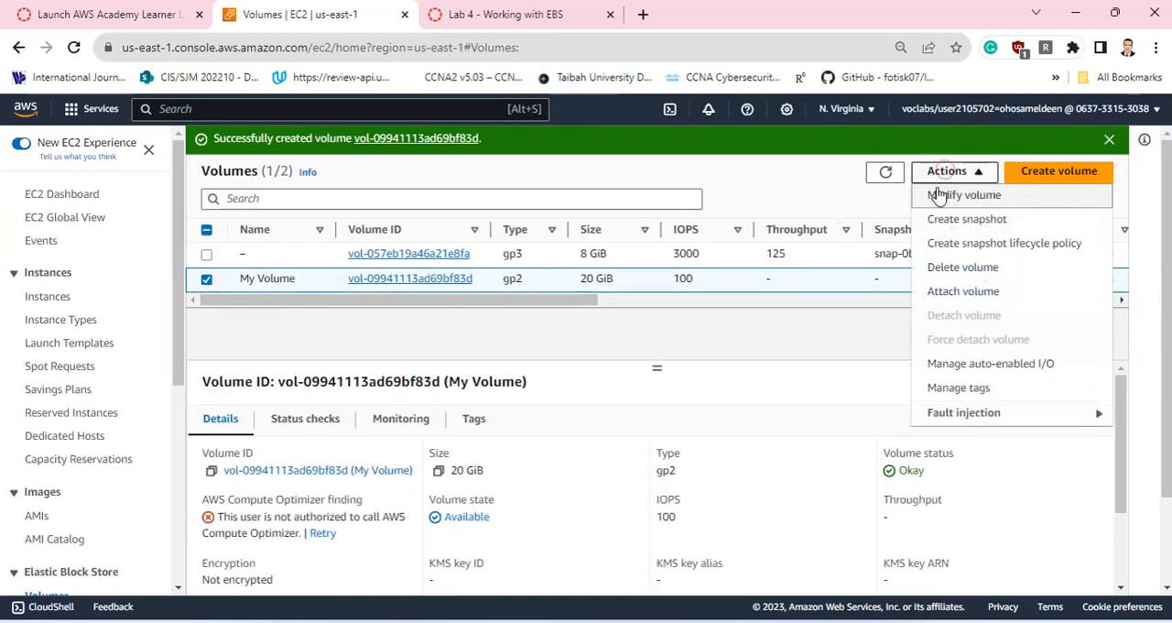
left_click(959, 291)
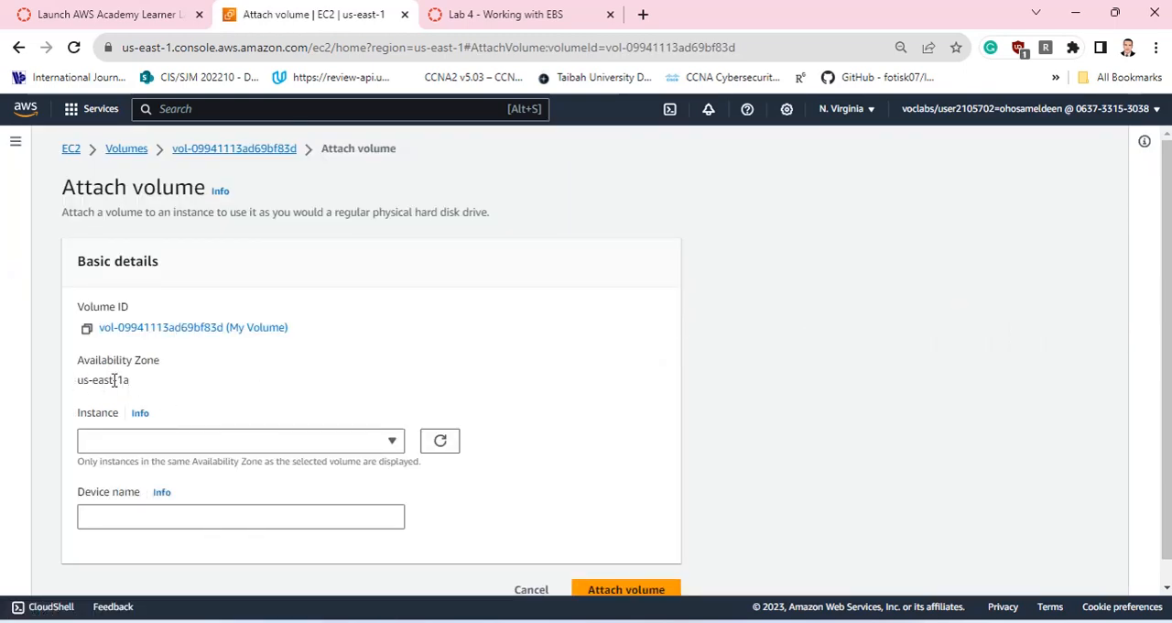
Attach My Volume to the MyWebServer instance with the device name /dev/sdf.
left_click_drag(114, 379, 154, 382)
left_click(177, 441)
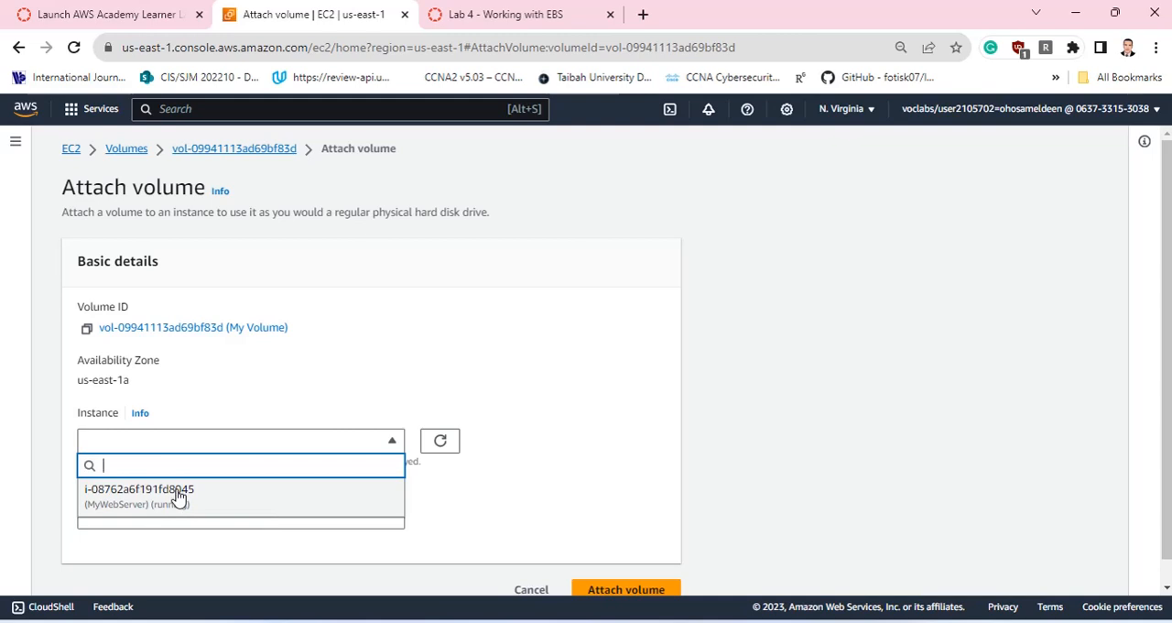
left_click(179, 497)
scroll(567, 346, "down", 2)
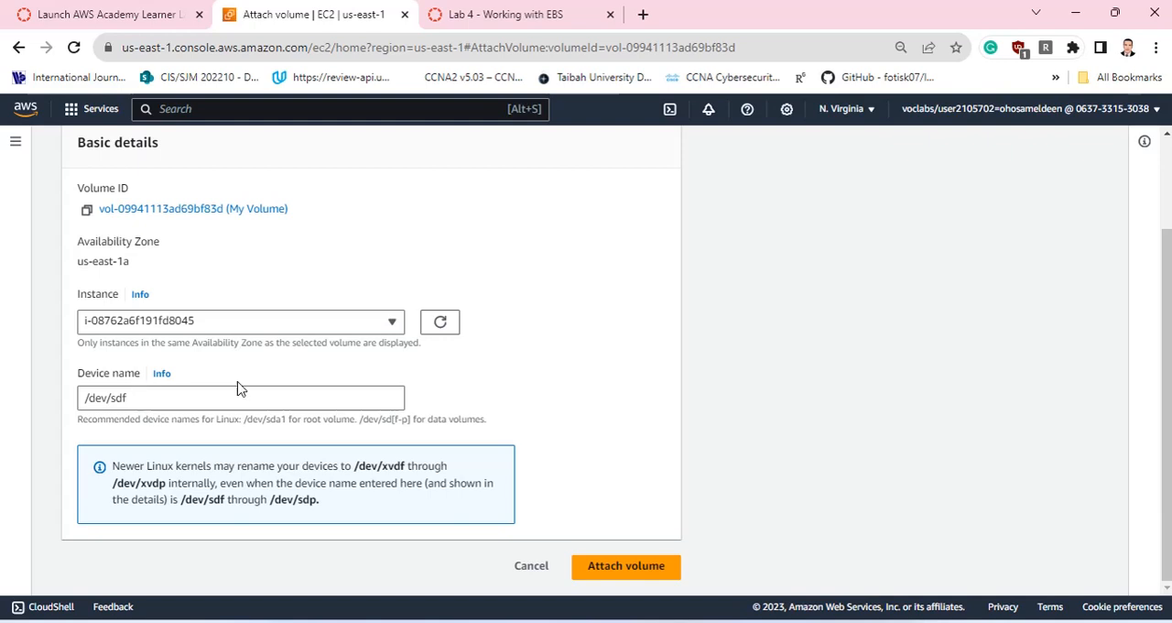
triple_click(147, 395)
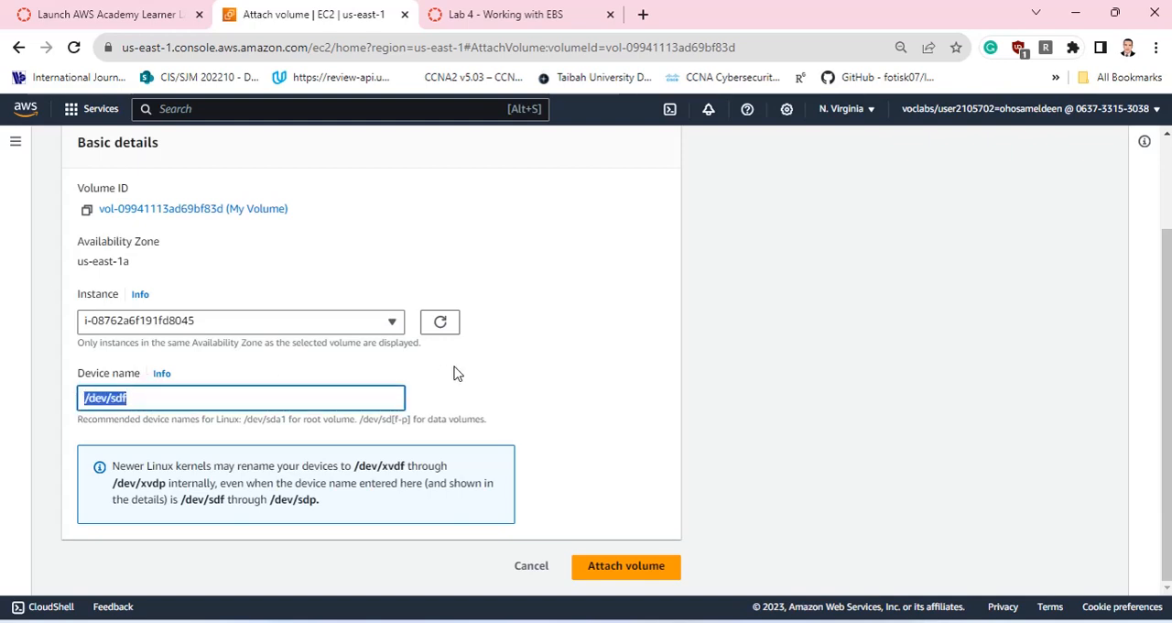
left_click(633, 561)
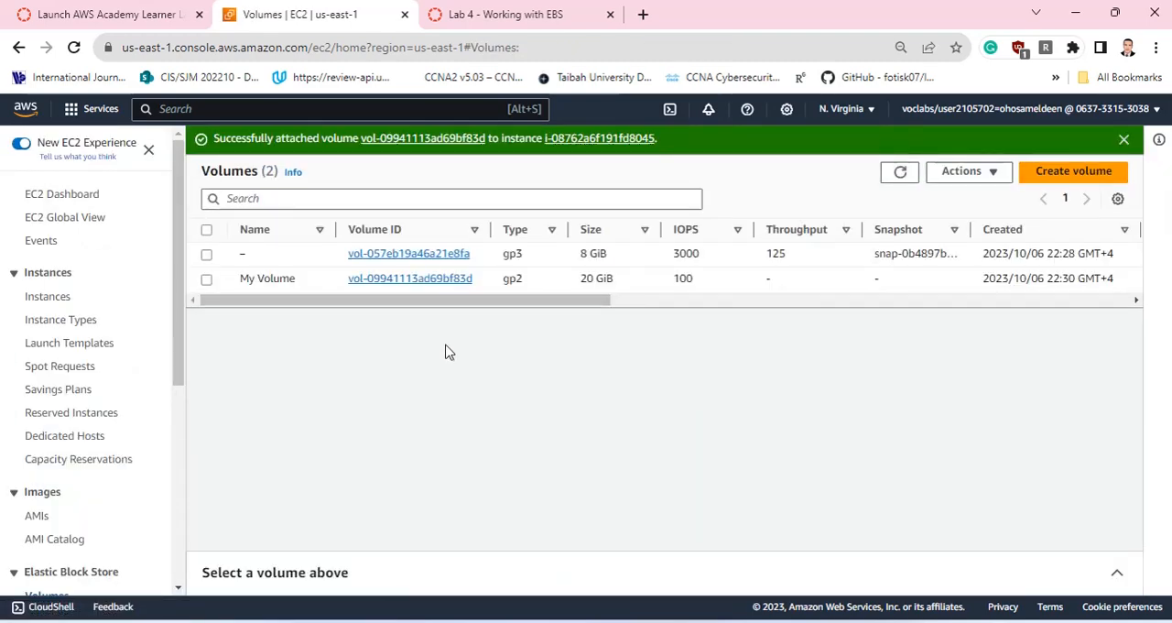
Refresh the instances list and check the block devices attached to MyWebServer in its storage details.
left_click(51, 297)
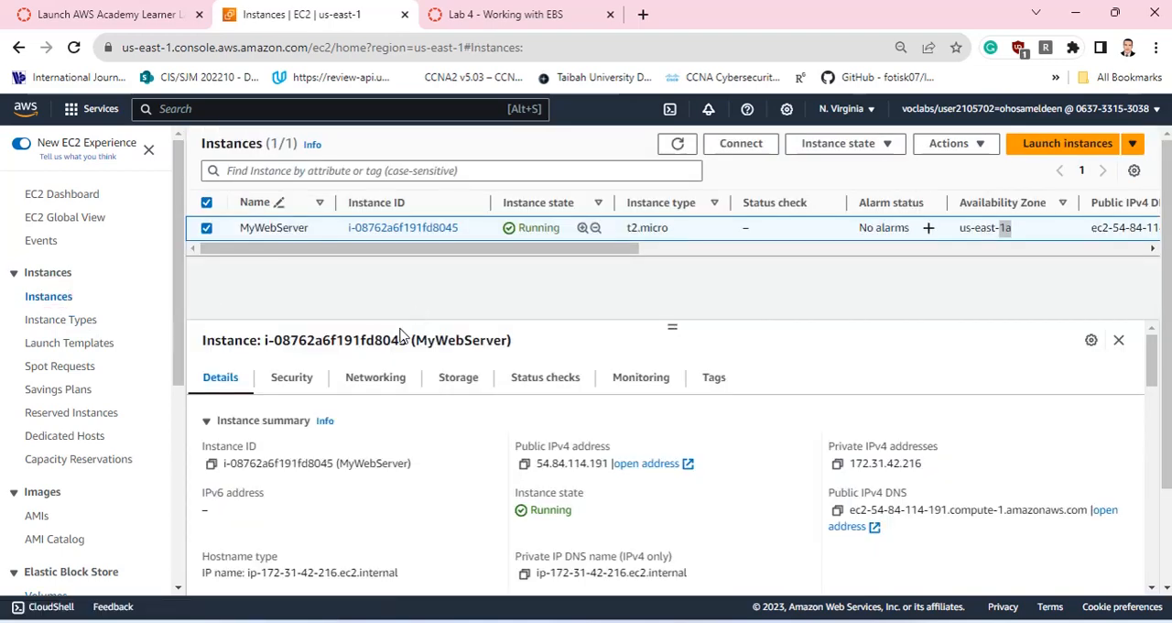
left_click(207, 228)
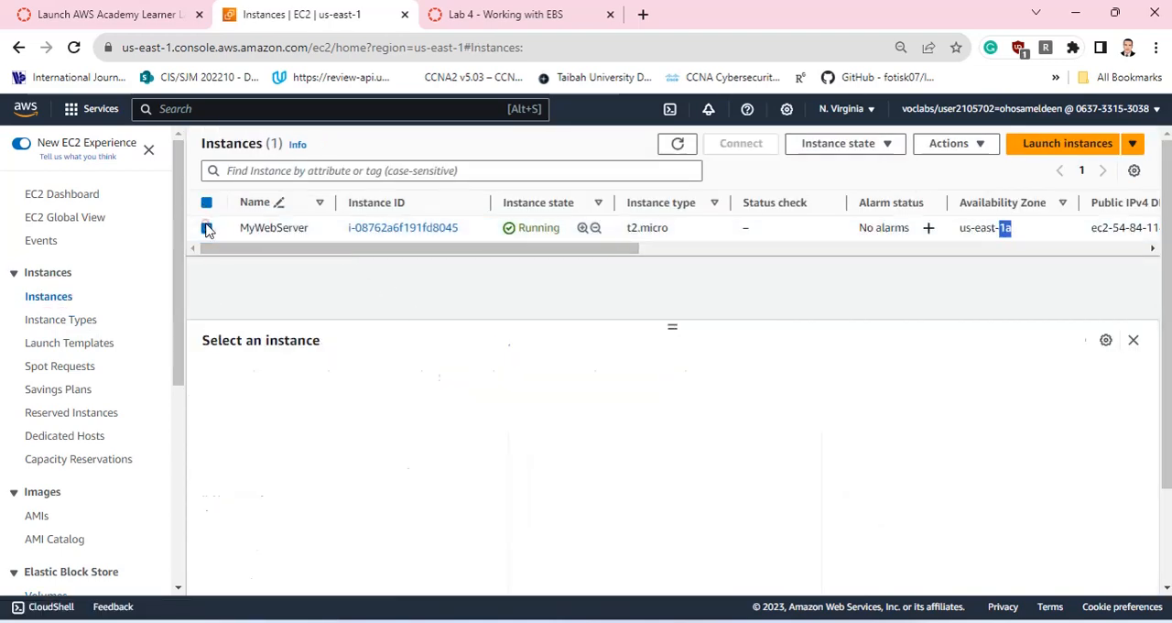
left_click(207, 228)
left_click(677, 144)
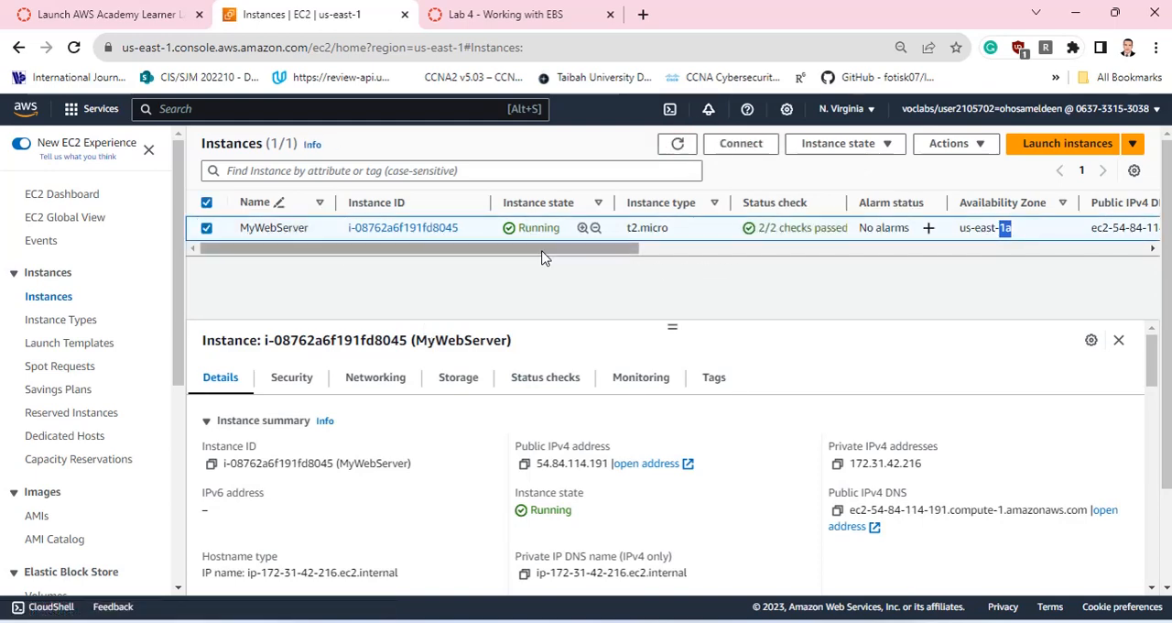
left_click(463, 377)
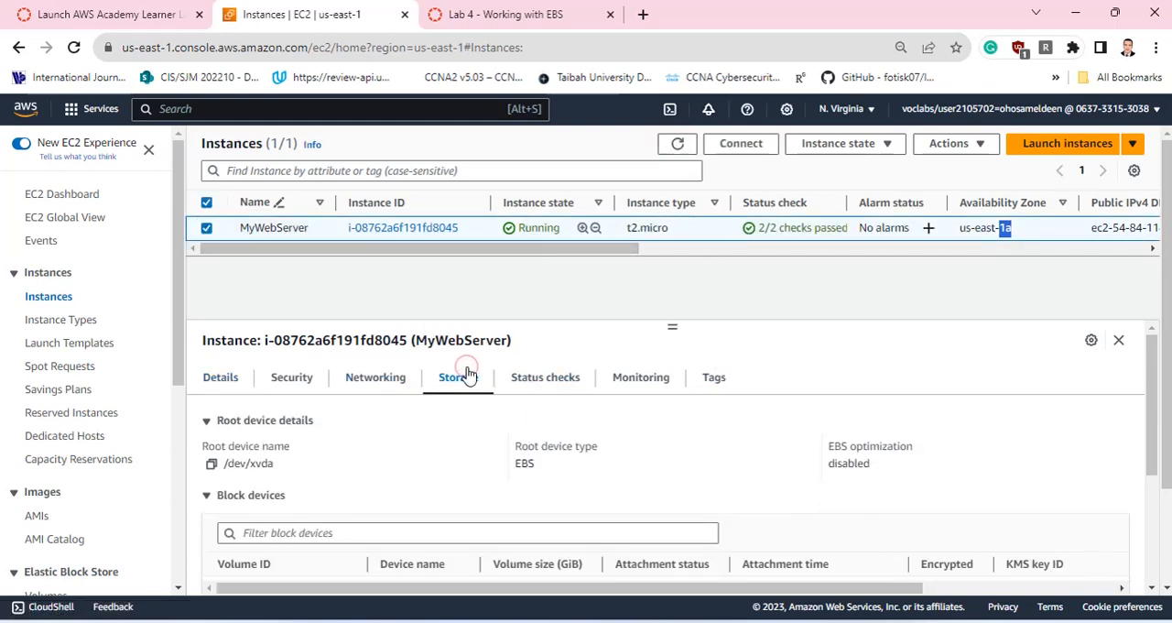
scroll(467, 377, "down", 3)
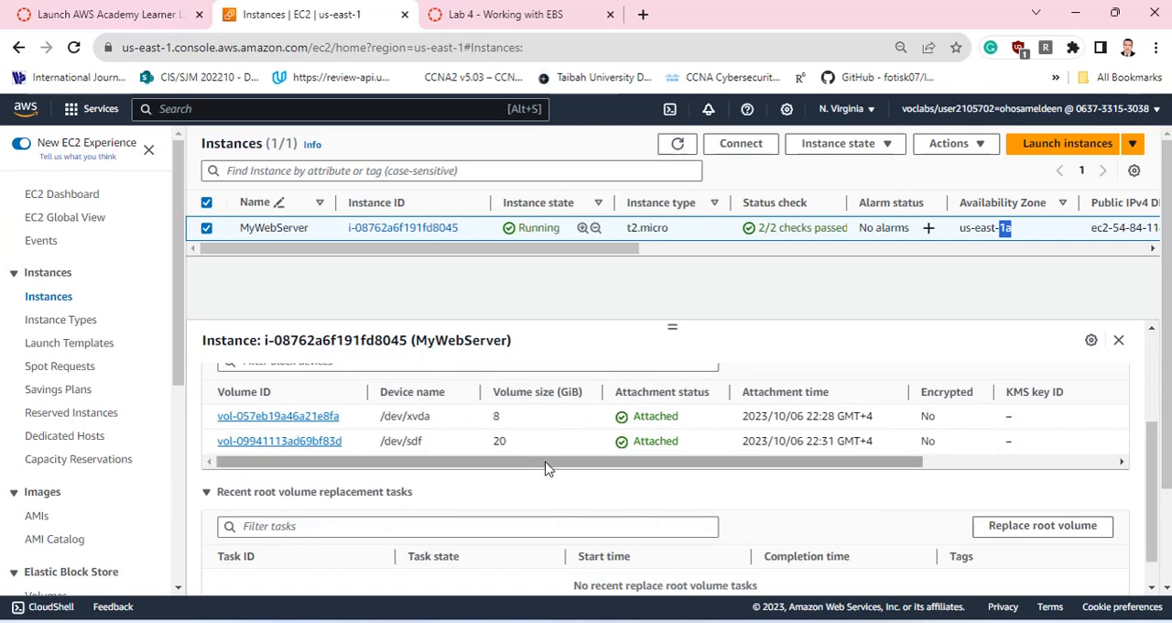
double_click(497, 441)
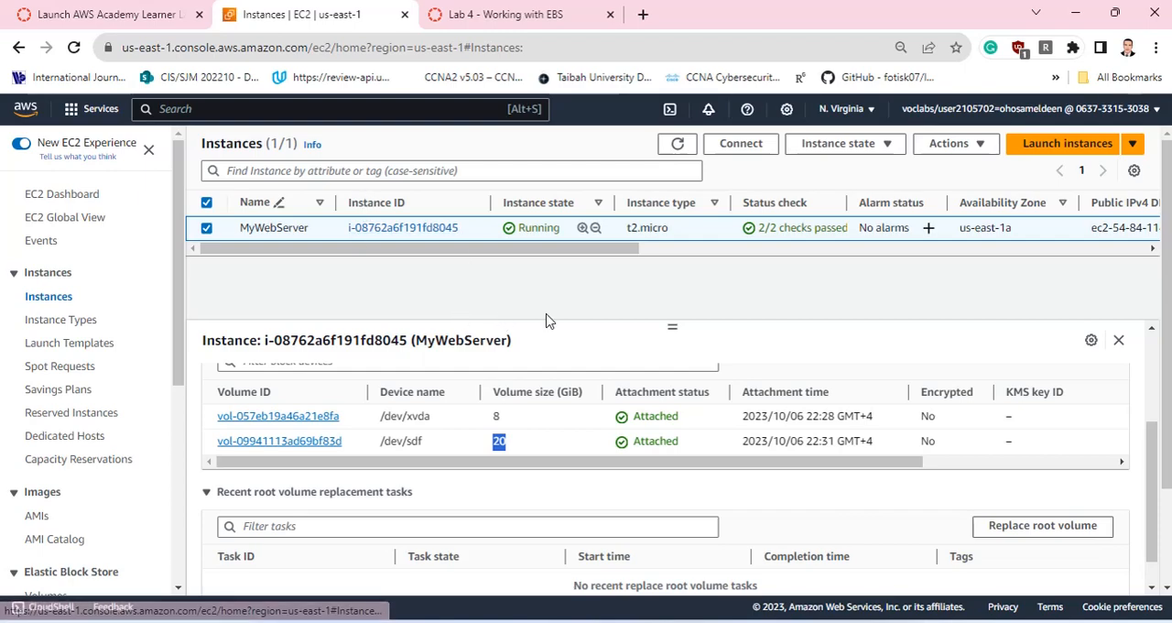
Switch to the AWS Academy Learner Lab page and search its instructions for "ssh".
left_click(170, 15)
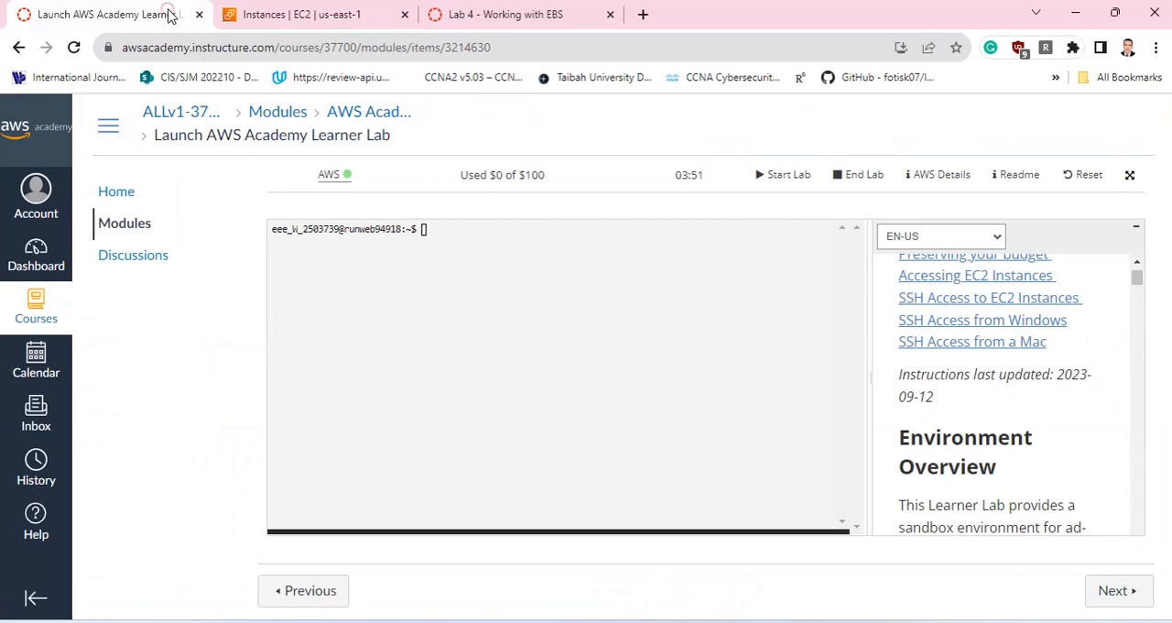
left_click(427, 233)
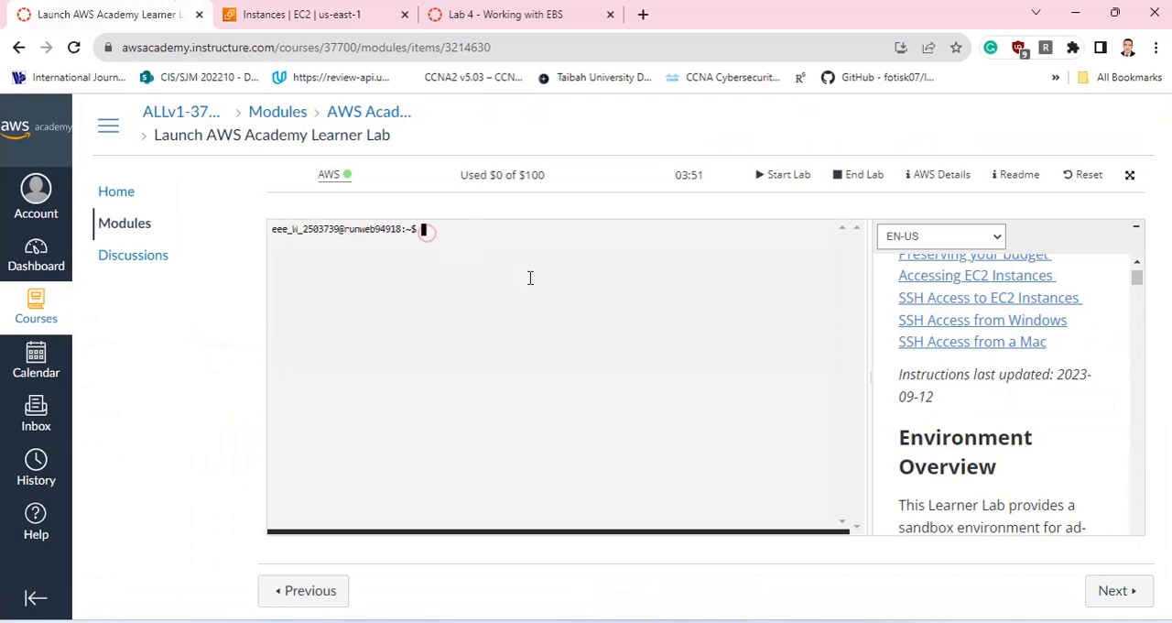
left_click(968, 301)
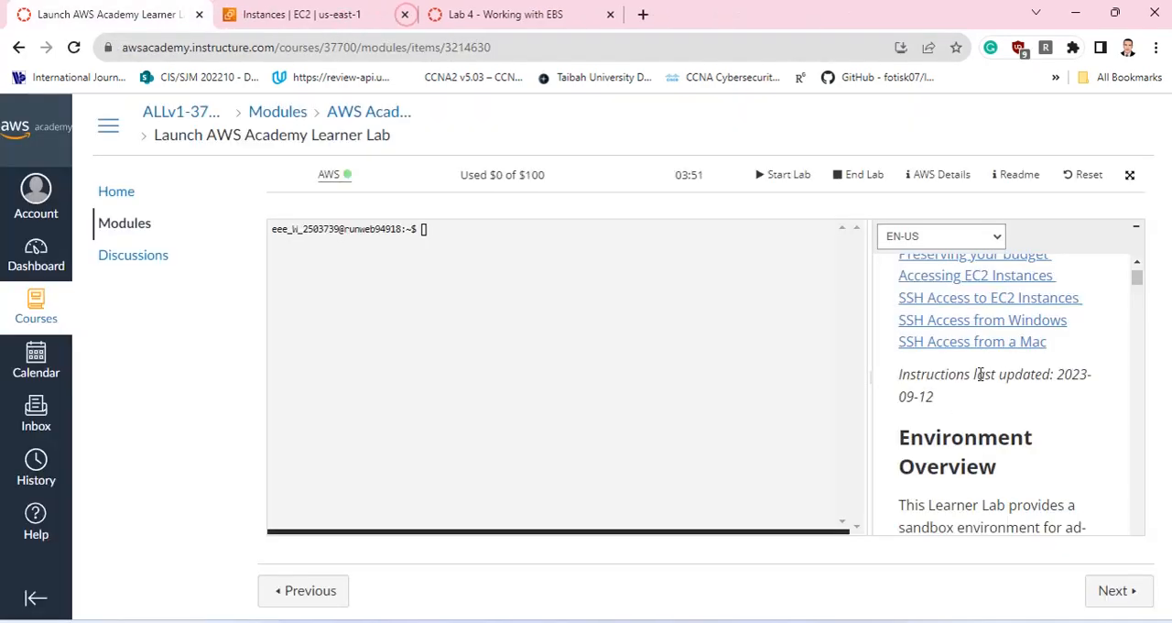
key("ctrl+f")
type("ss")
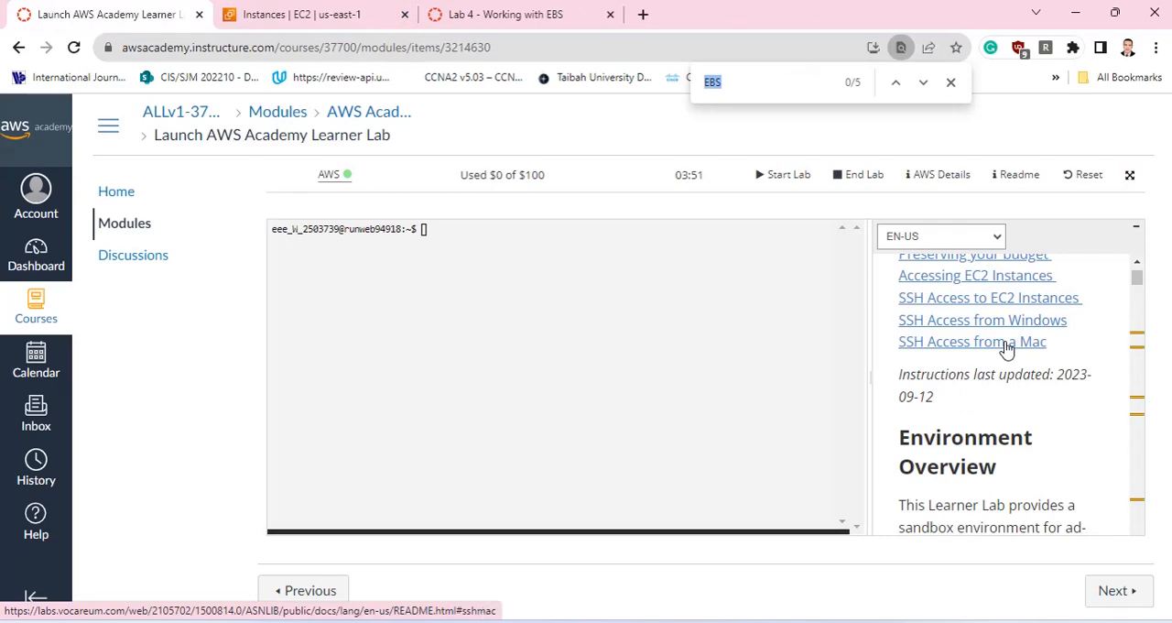
type("h ")
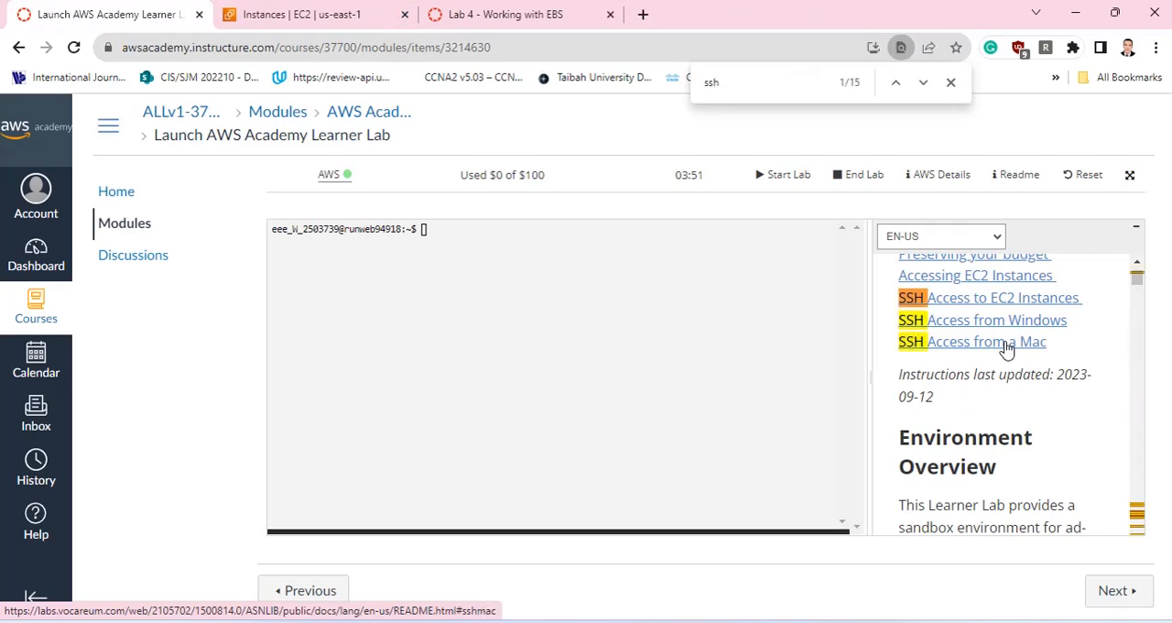
type("-i")
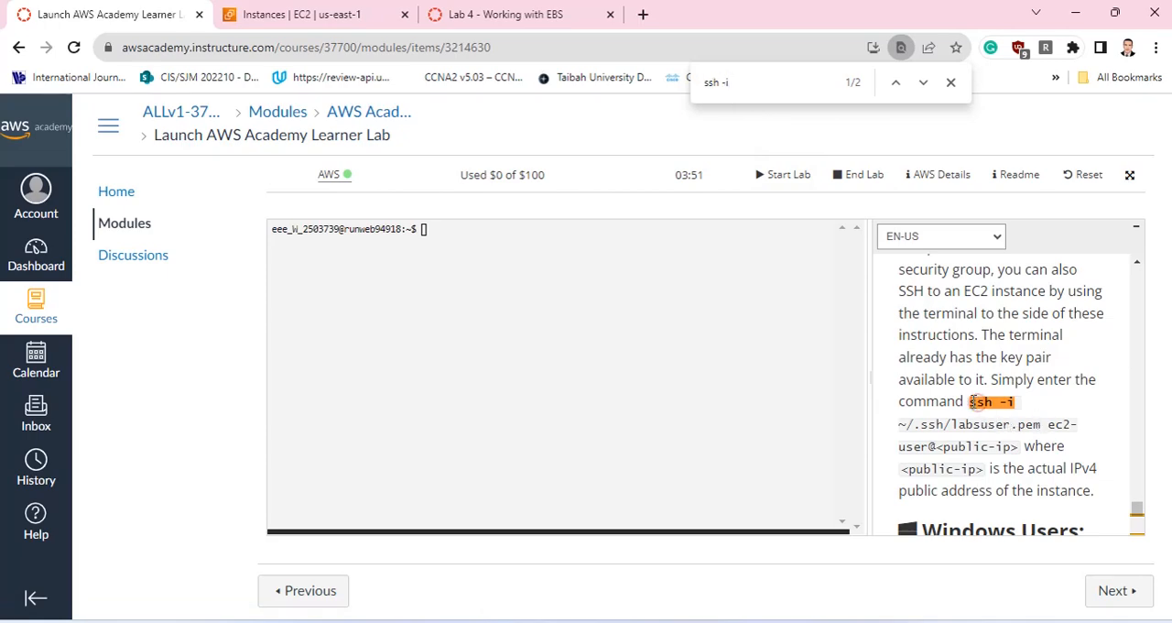
Search the lab instructions for "ssh -i" and copy the command ssh -i ~/.ssh/labsuser.pem ec2-user@<public-ip> into the terminal.
left_click_drag(969, 403, 1019, 449)
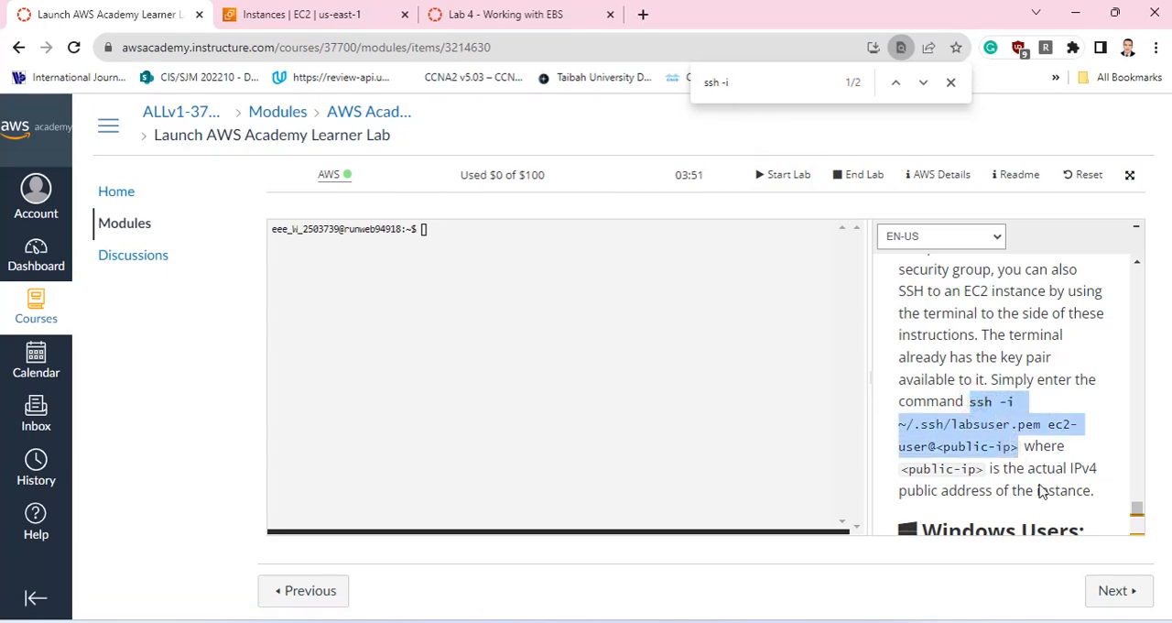
right_click(438, 234)
left_click(542, 384)
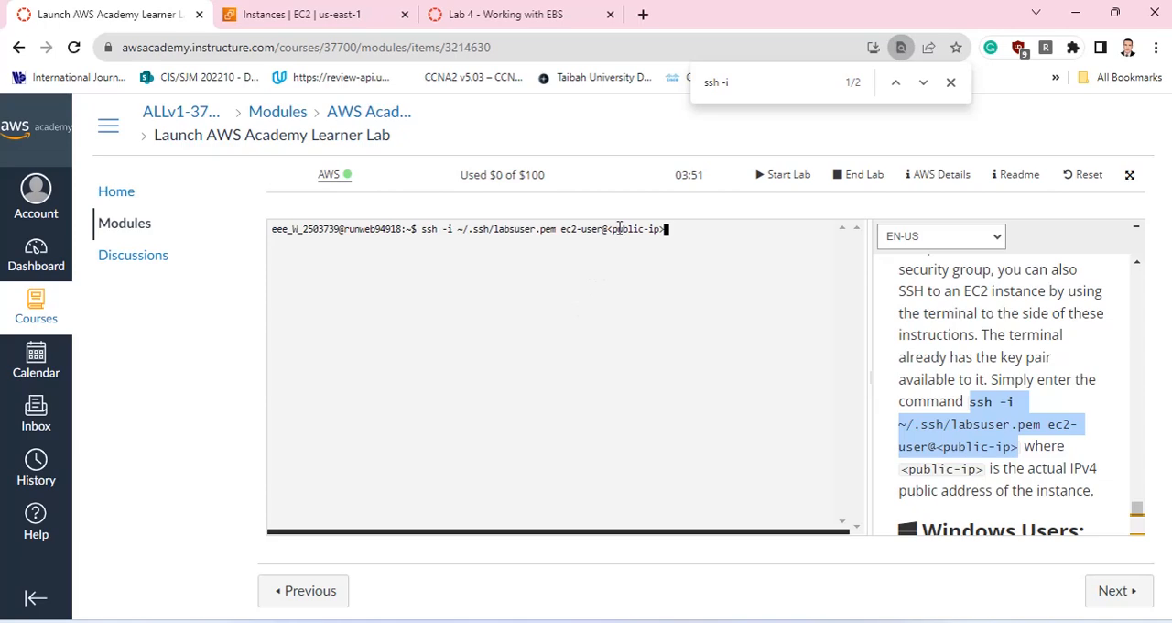
Copy MyWebServer's public IPv4 address from its details in the EC2 console and return to the Learner Lab terminal.
left_click(325, 13)
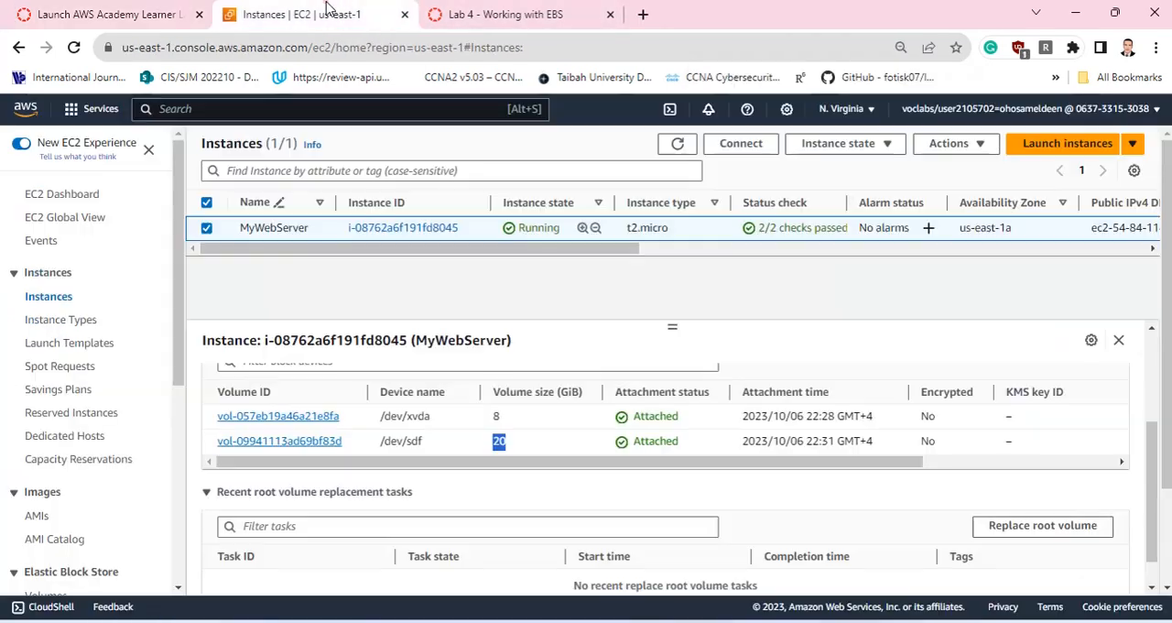
left_click(207, 228)
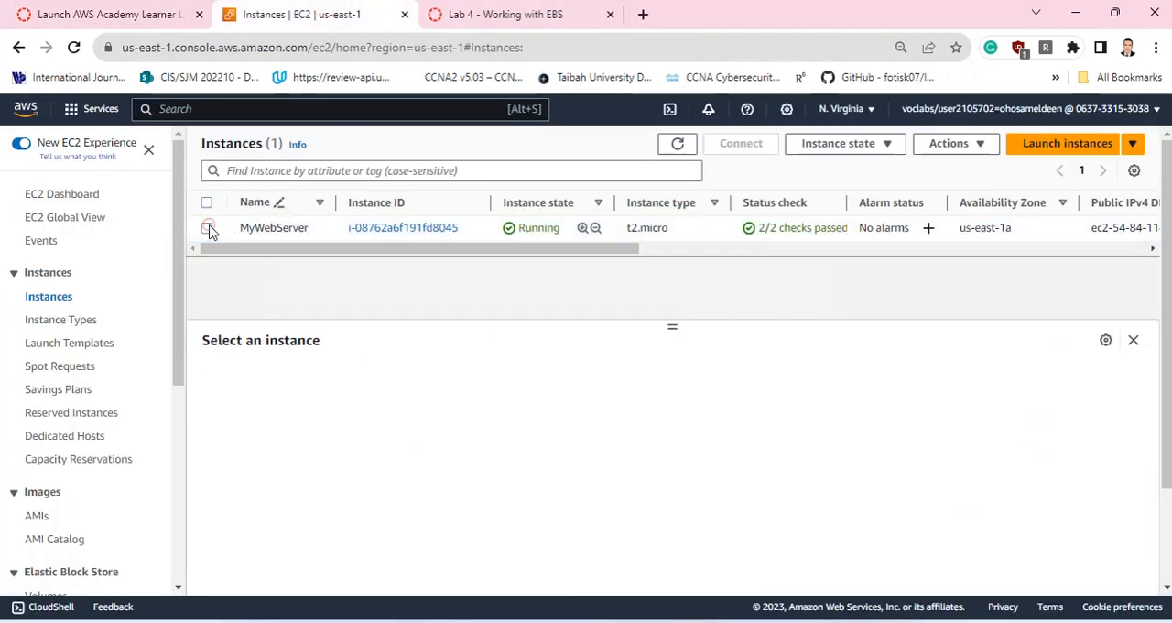
left_click(207, 228)
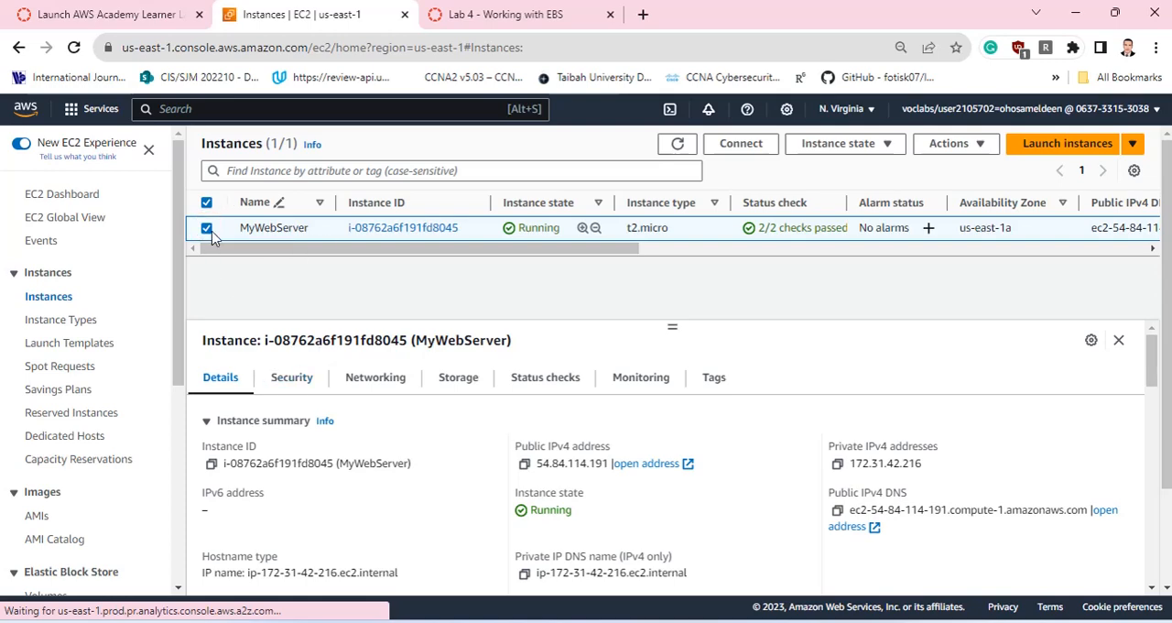
scroll(338, 427, "down", 2)
scroll(531, 440, "up", 2)
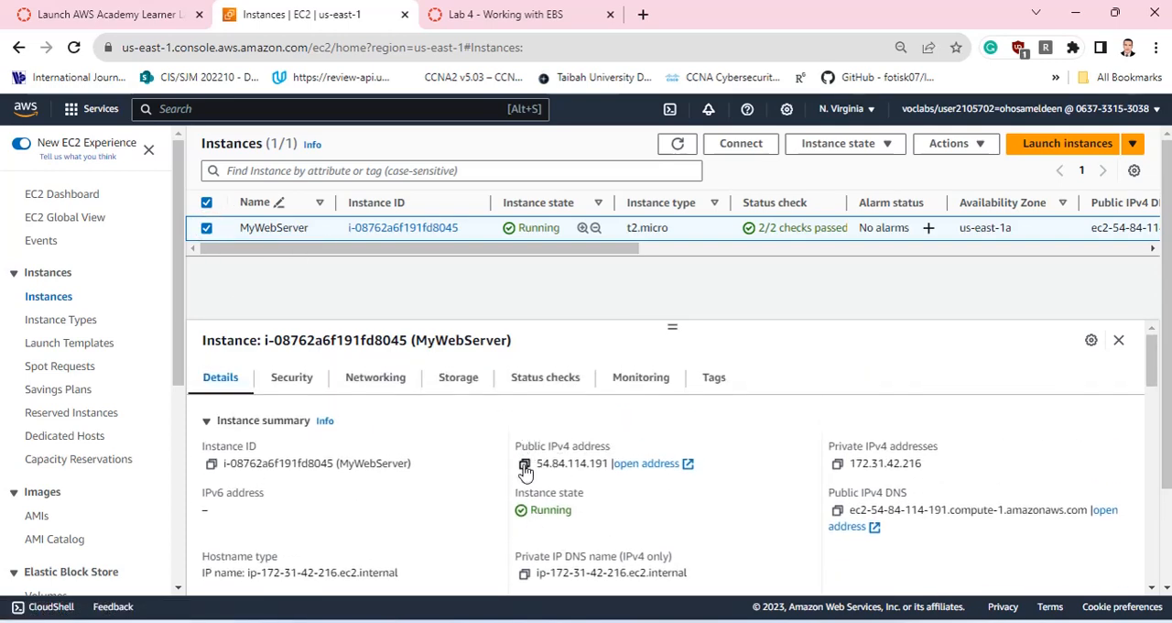
left_click(525, 463)
left_click(466, 11)
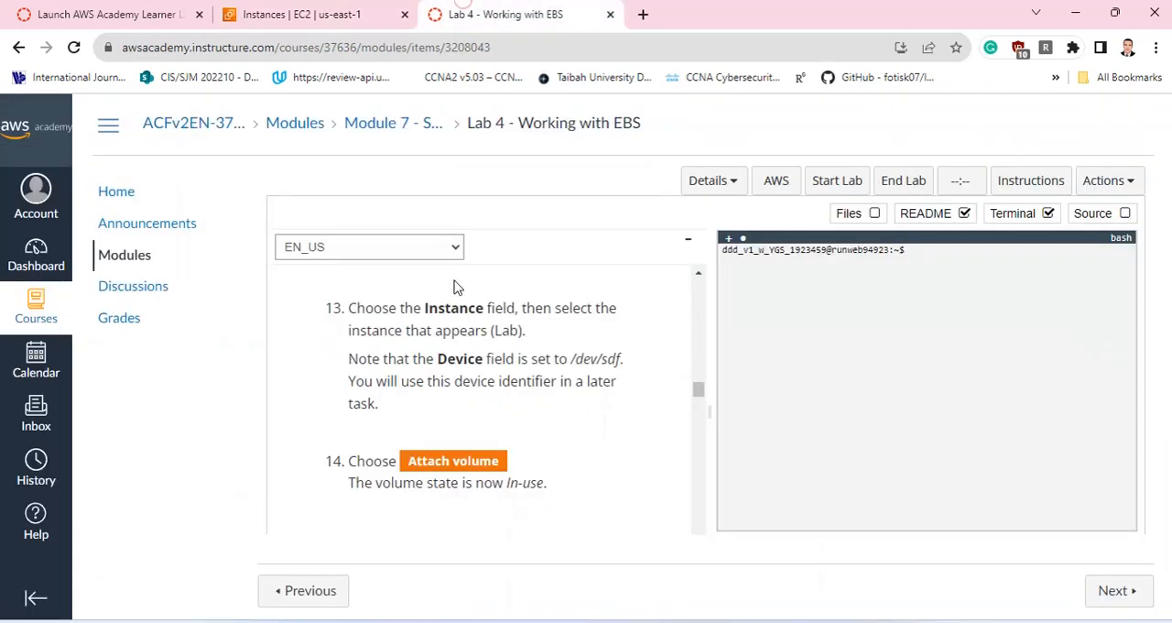
left_click(106, 16)
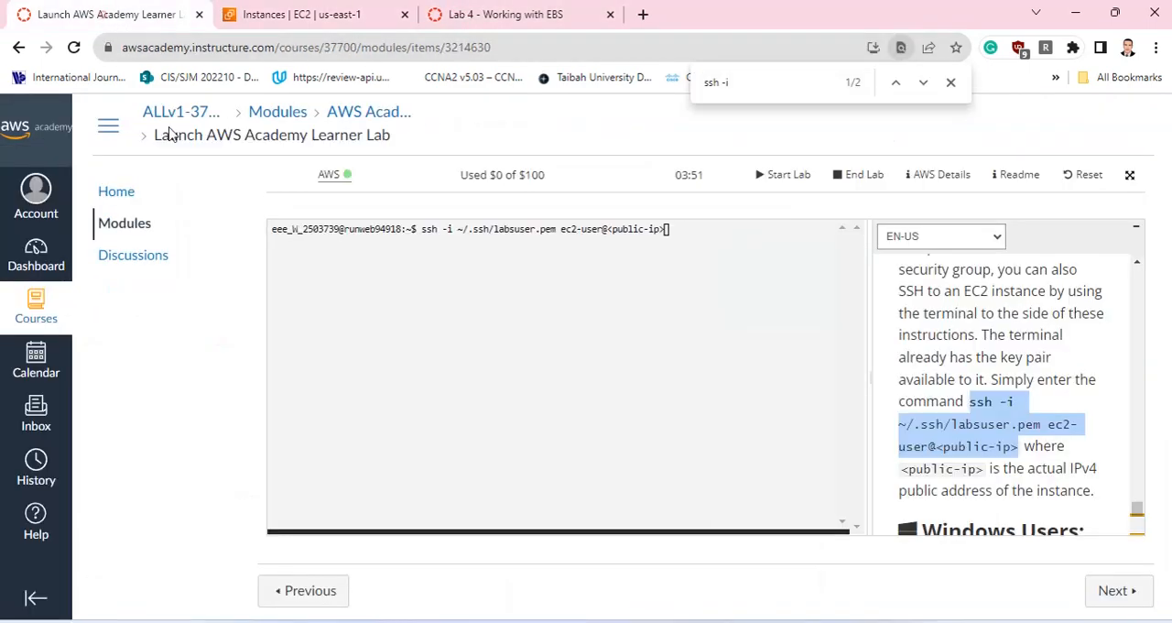
Replace the <public-ip> placeholder in the SSH command with the copied address 54.84.114.191.
left_click(667, 230)
key("BackSpace")
key("BackSpace")
key("BackSpace")
key("BackSpace")
key("BackSpace")
key("BackSpace")
key("BackSpace")
key("BackSpace")
key("BackSpace")
key("BackSpace")
key("BackSpace")
key("BackSpace")
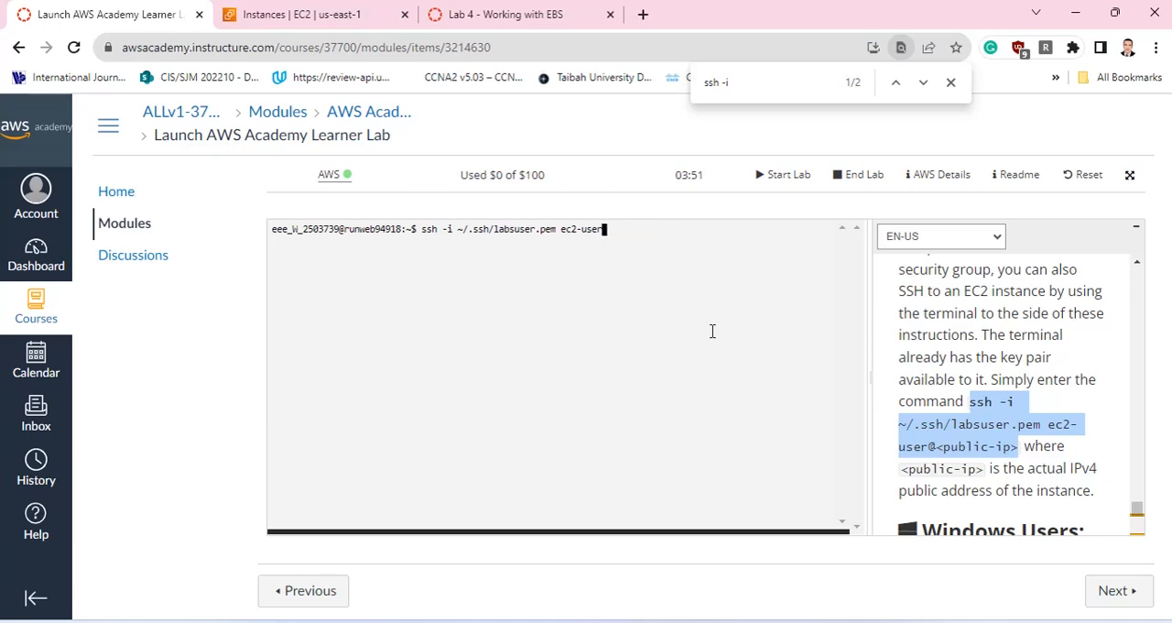
type("@")
right_click(613, 232)
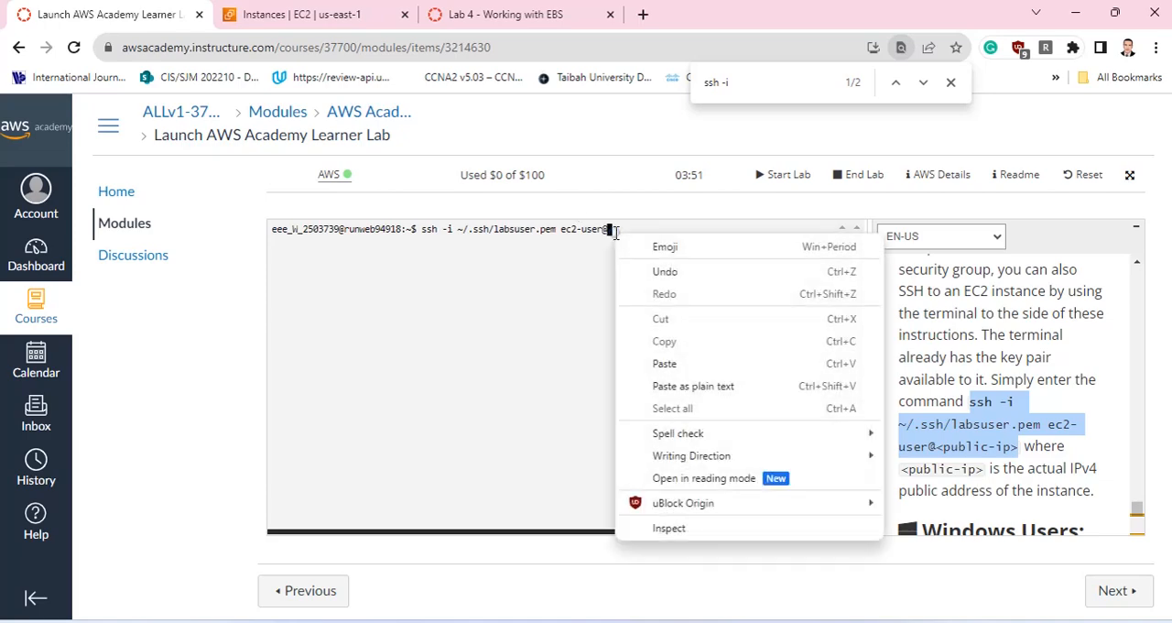
left_click(696, 386)
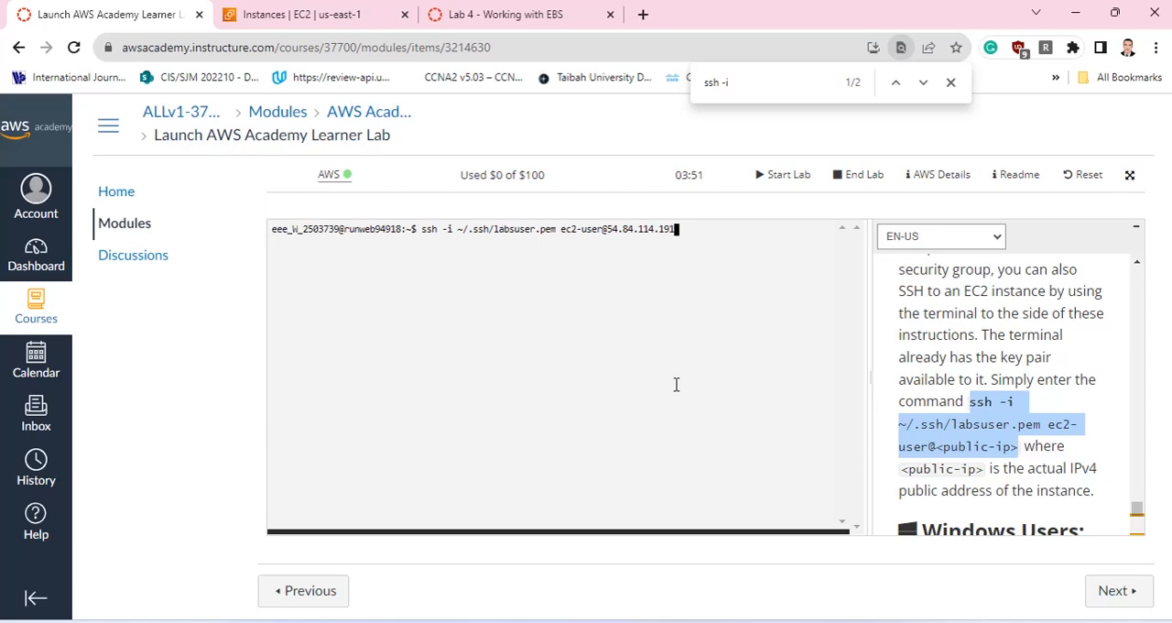
Run the SSH command to connect to the instance and answer yes to continue connecting.
key("Return")
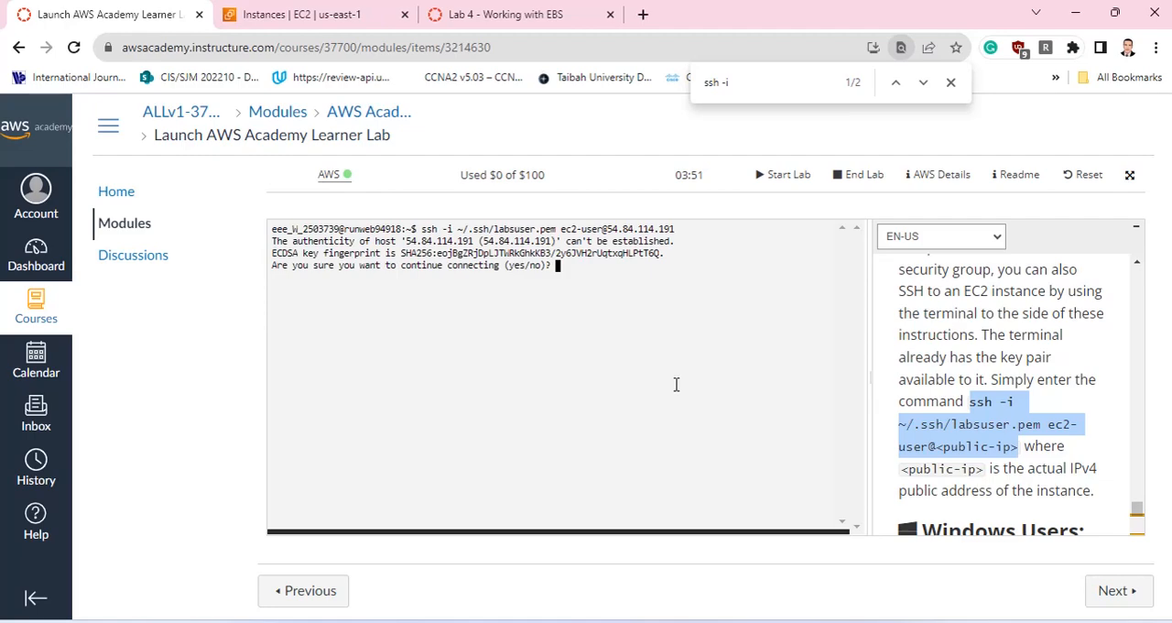
type("yes")
key("Return")
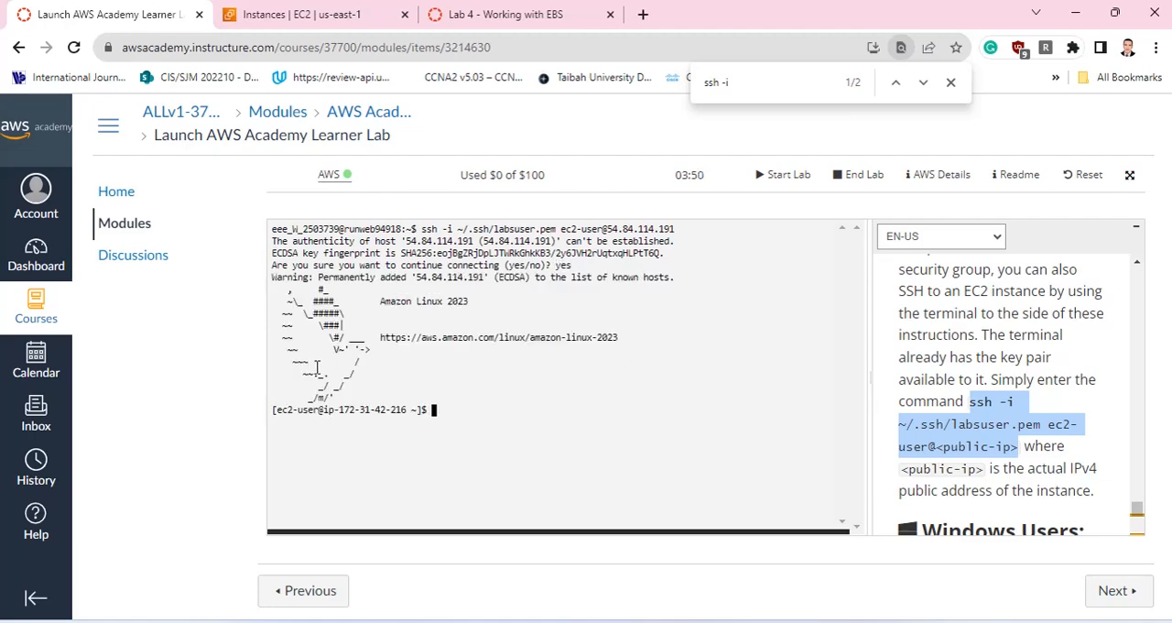
Compare the terminal's login output with the MyWebServer instance in the EC2 console and return to the Learner Lab page.
left_click_drag(345, 389, 425, 328)
left_click(358, 314)
left_click(306, 13)
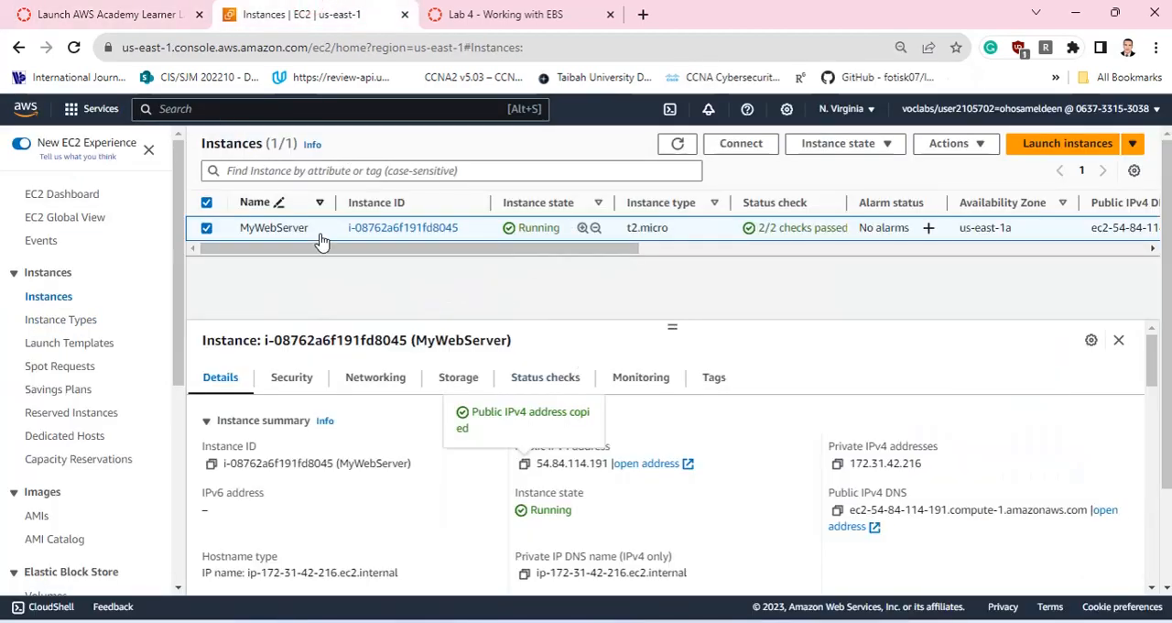
left_click(89, 9)
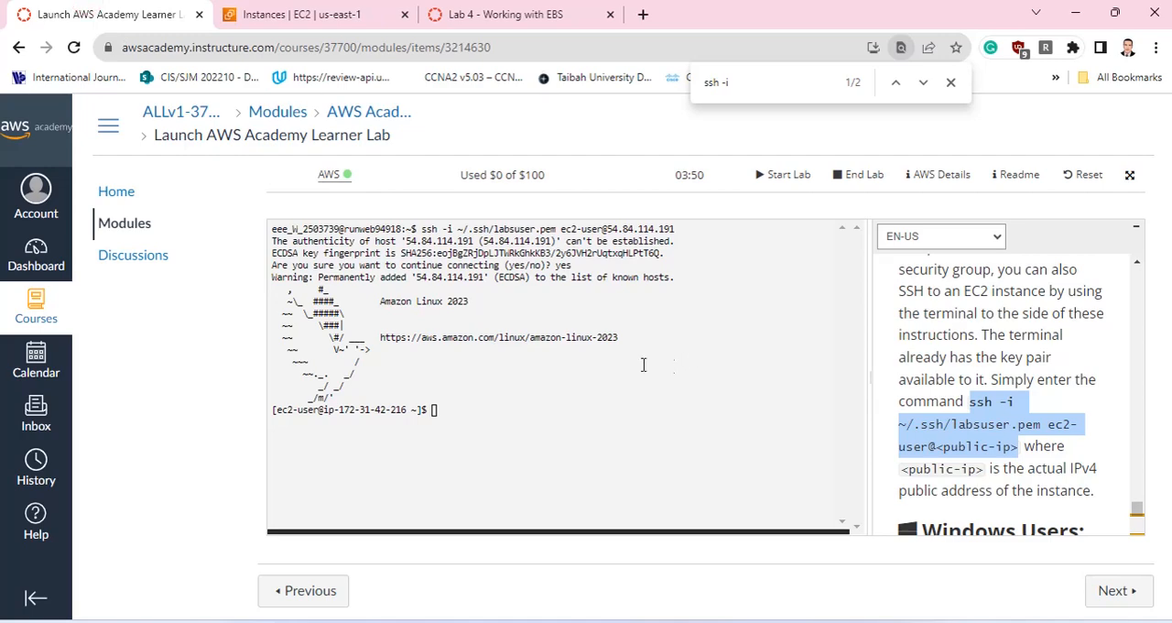
Inspect the home directory on the connected instance with the commands pwd, ls, ls -a and tree.
left_click(449, 405)
type("pwd")
key("Return")
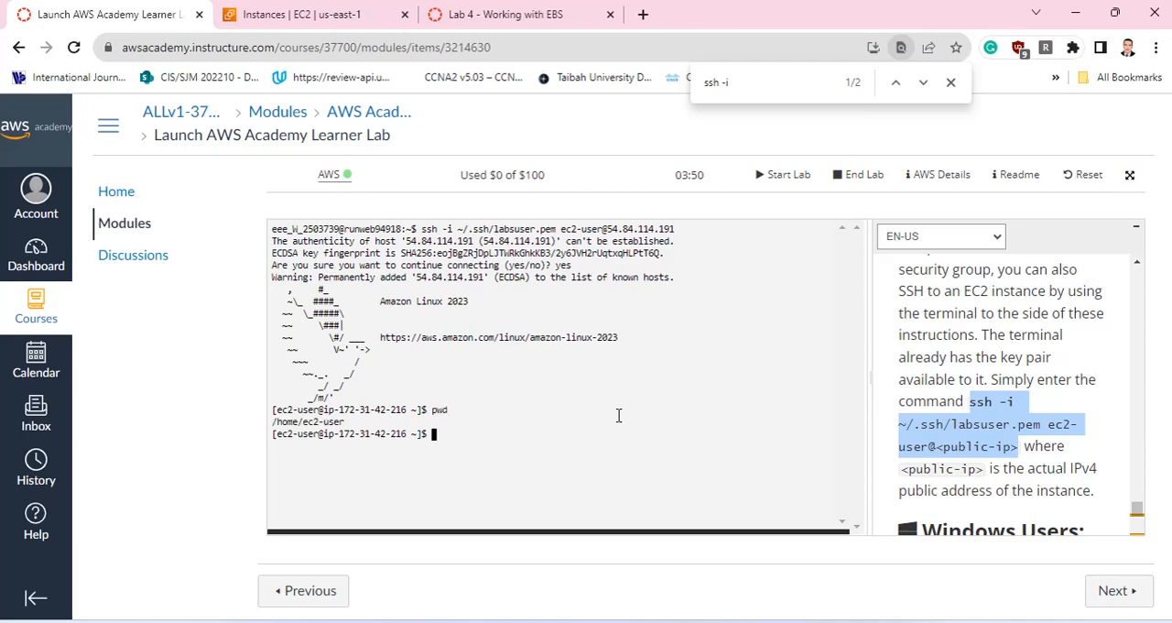
type("ls")
key("Return")
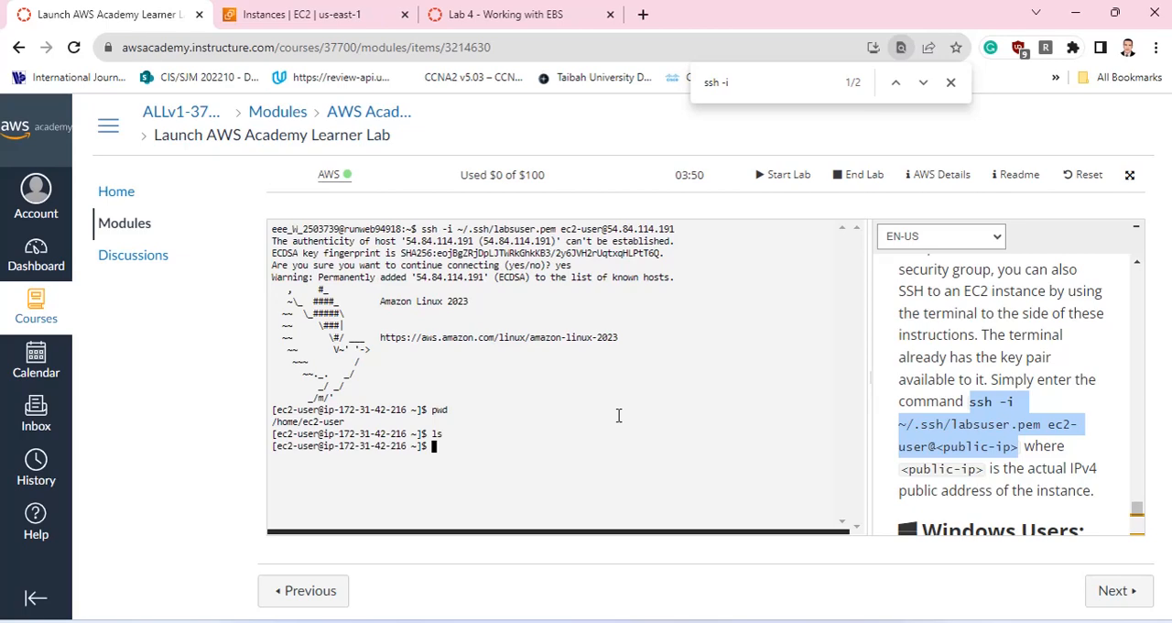
type("ls -a")
key("Return")
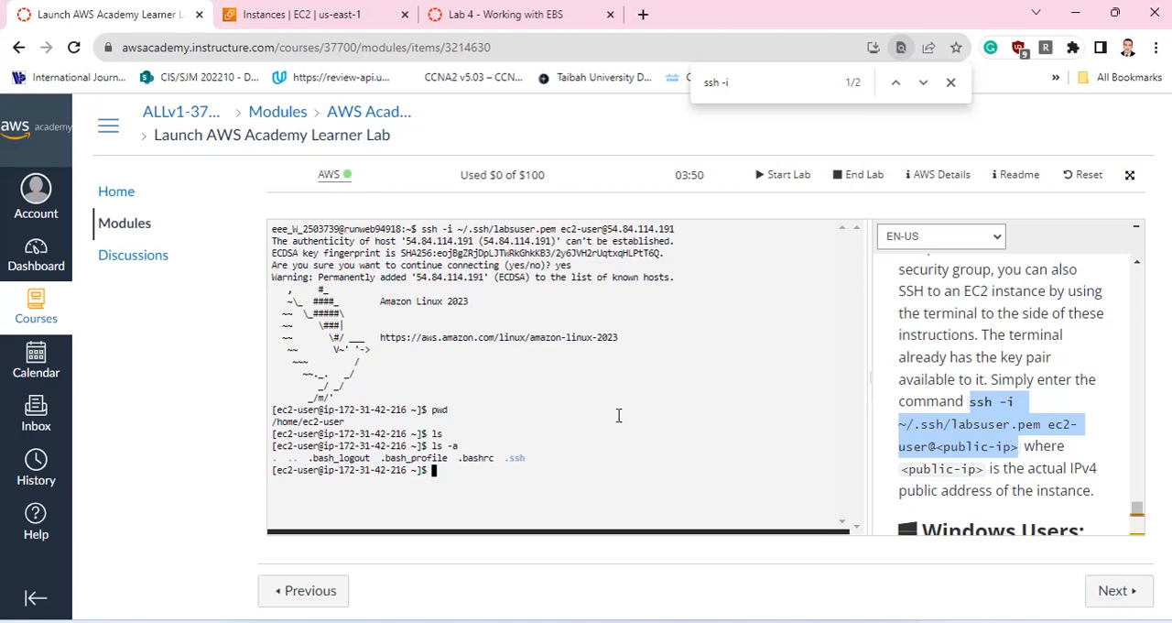
type("tree")
key("Return")
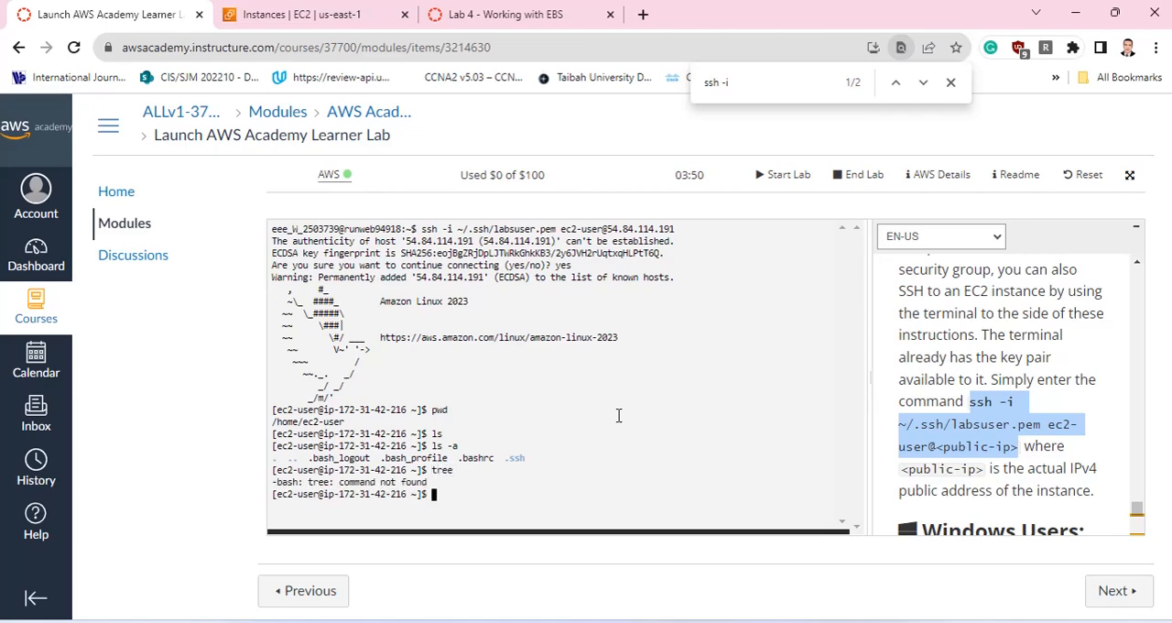
Run df -h to view the available file systems and check the size of /dev/xvda1.
type("c")
key("BackSpace")
type("df -h")
key("Return")
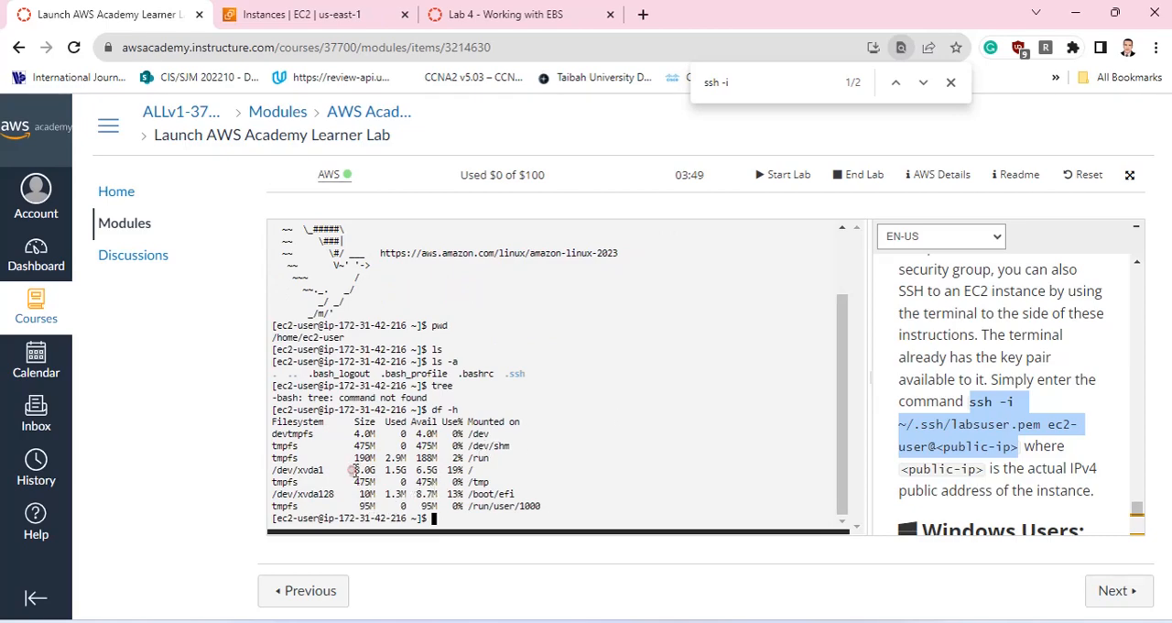
left_click_drag(352, 468, 377, 469)
Enter the command sudo mkfs -t ext3 /dev/sdf at the prompt without running it.
type("m")
key("BackSpace")
type("sudo mkfs -t e")
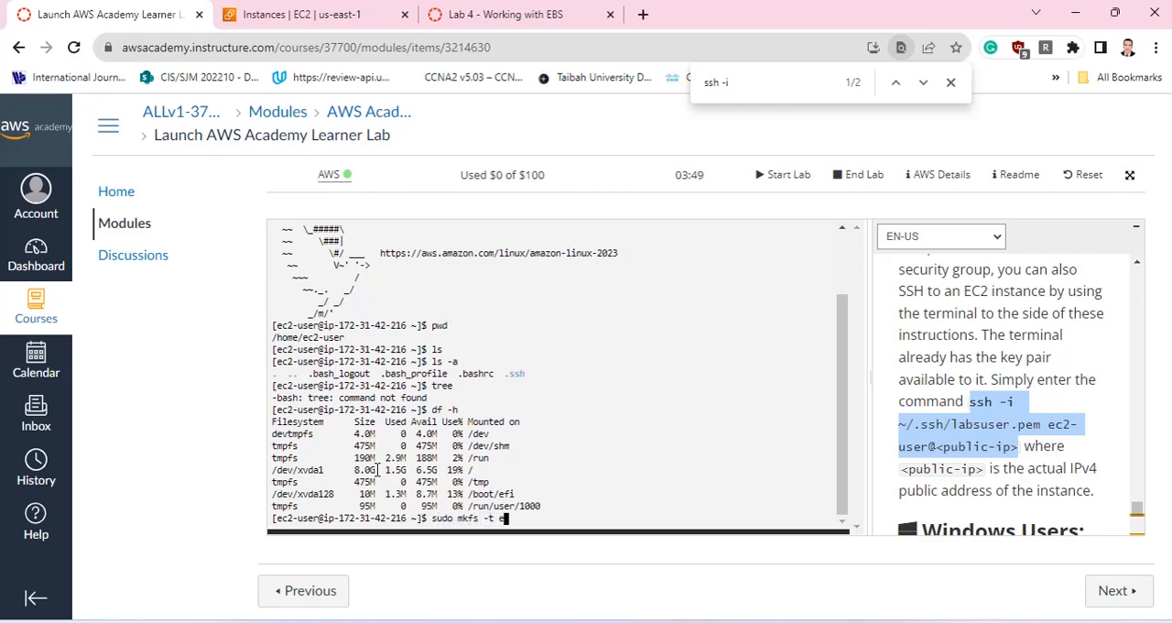
type("xt3 /dev/sdf")
Open the EC2 volumes list and check the attached instance and device name in My Volume's details.
left_click(302, 14)
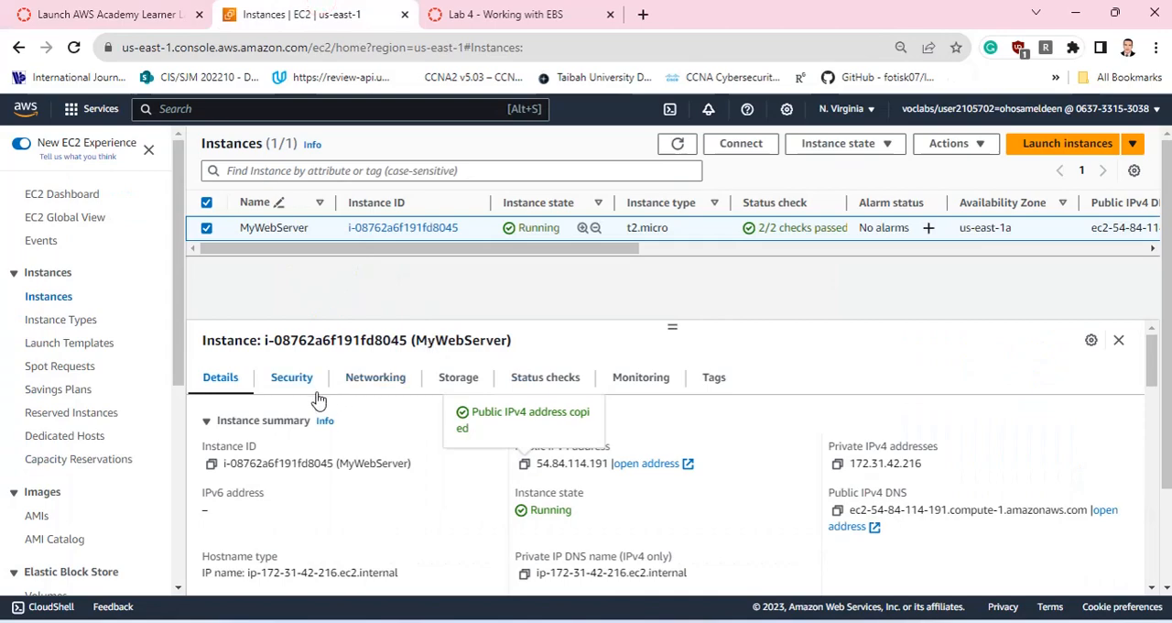
scroll(80, 403, "down", 2)
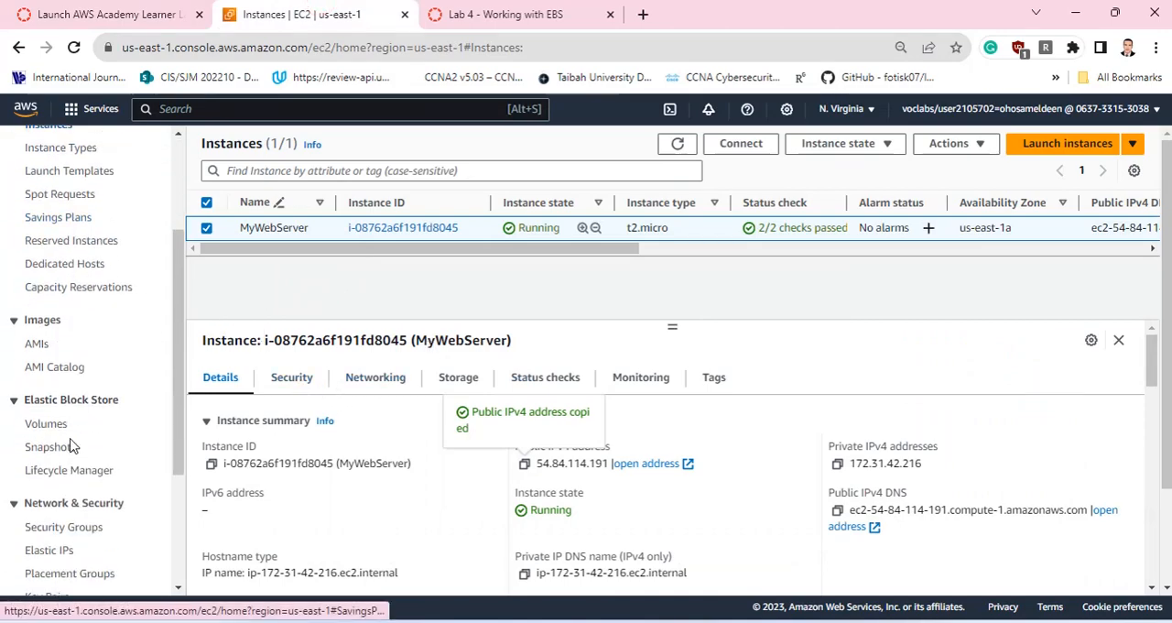
left_click(57, 424)
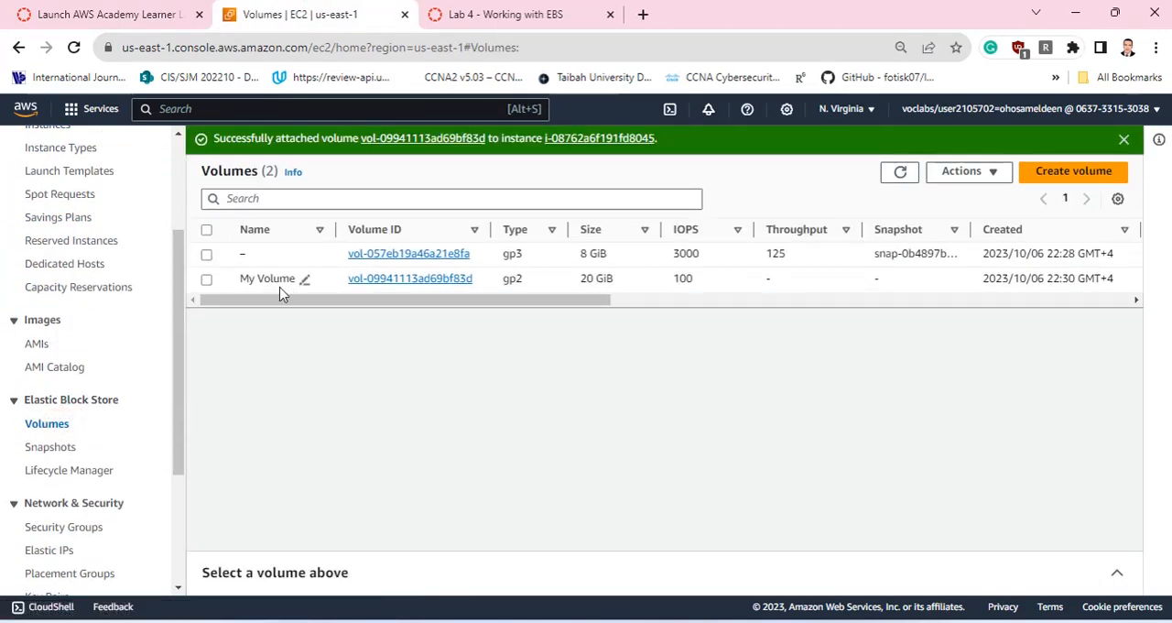
left_click(206, 278)
scroll(513, 492, "down", 1)
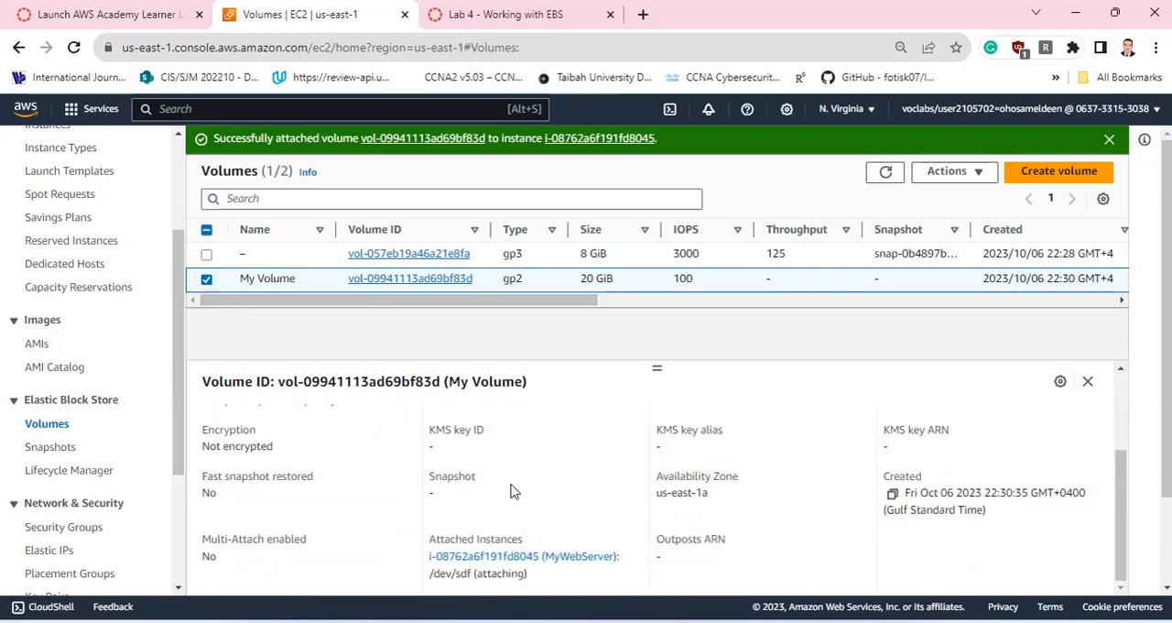
scroll(515, 492, "down", 2)
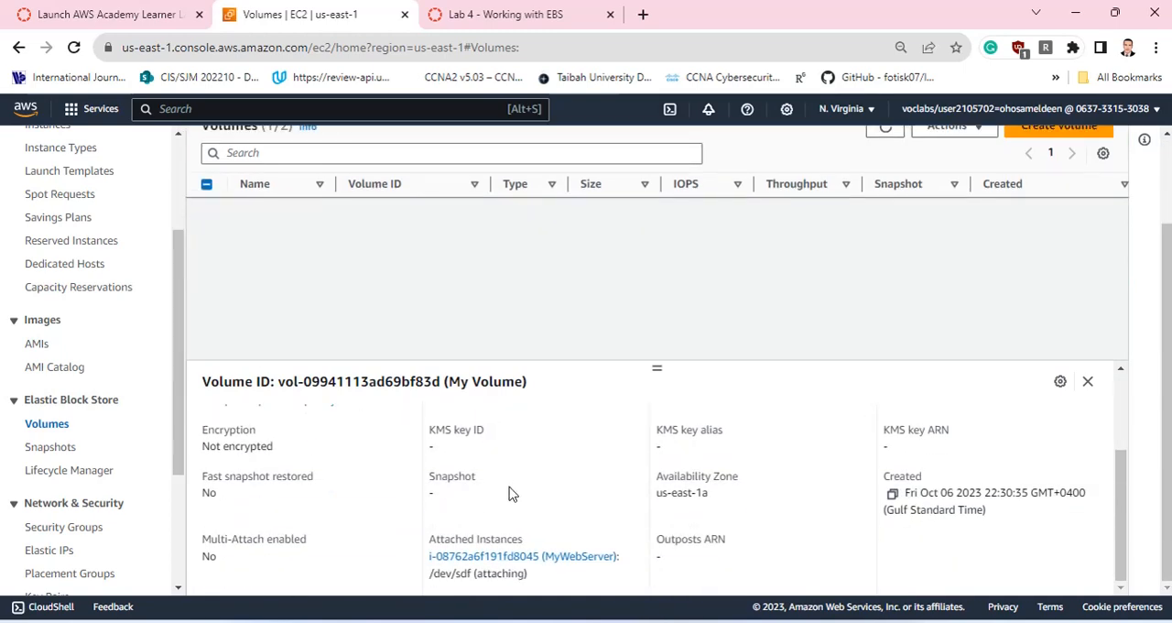
scroll(512, 495, "up", 2)
scroll(512, 494, "down", 2)
left_click_drag(538, 575, 422, 577)
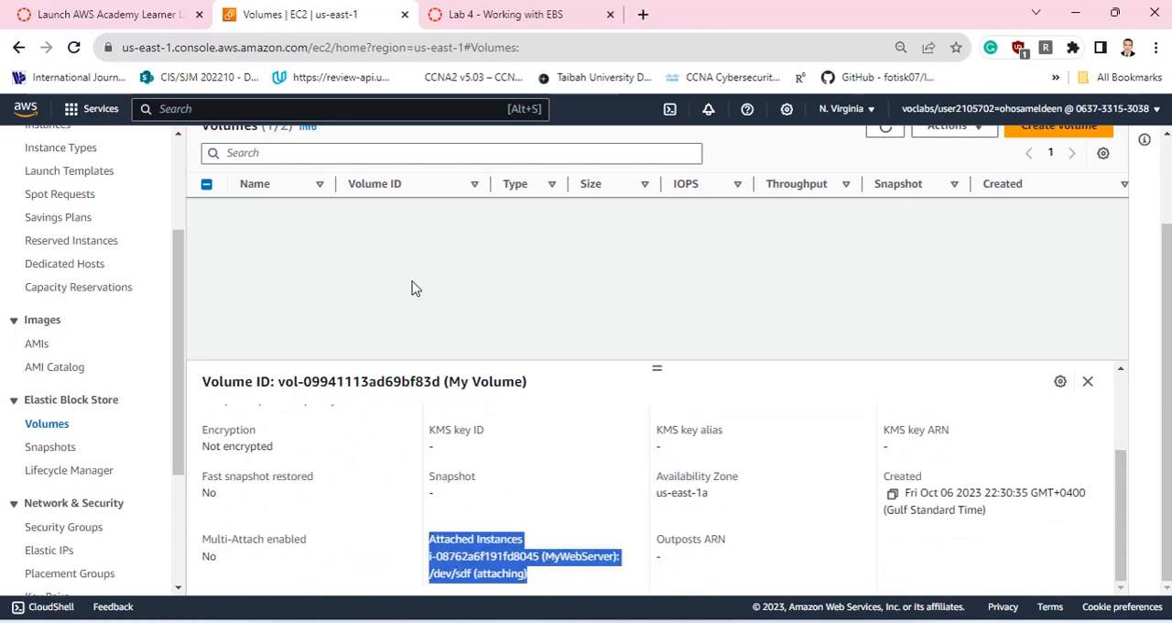
Return to the Learner Lab terminal and run the prepared command to create the ext3 file system on /dev/sdf.
left_click(198, 4)
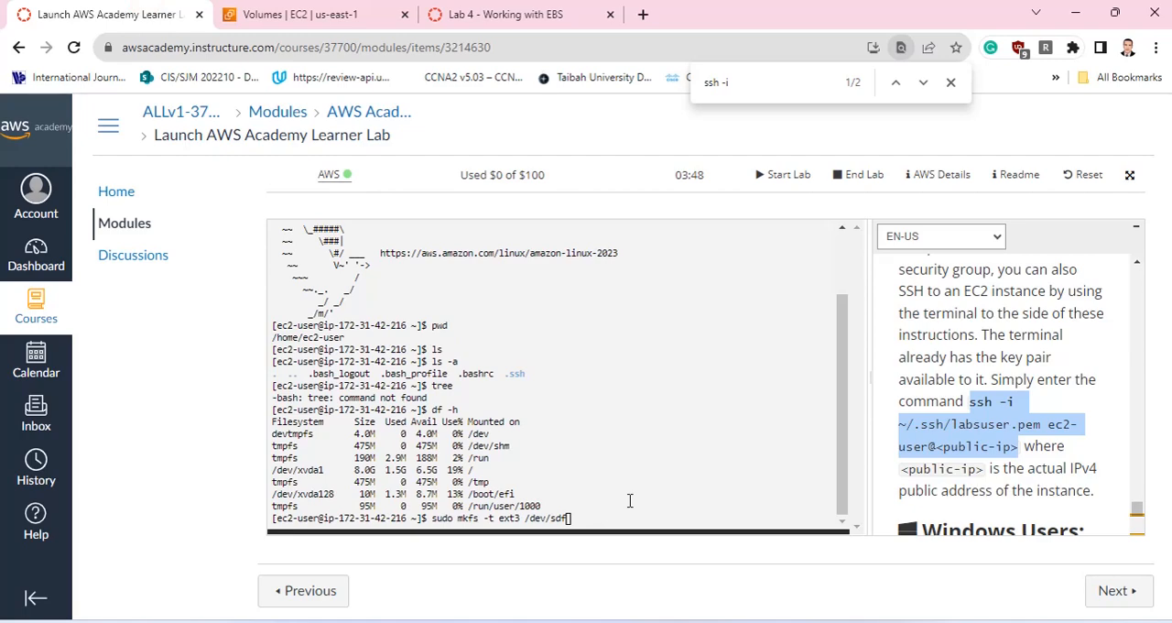
key("Return")
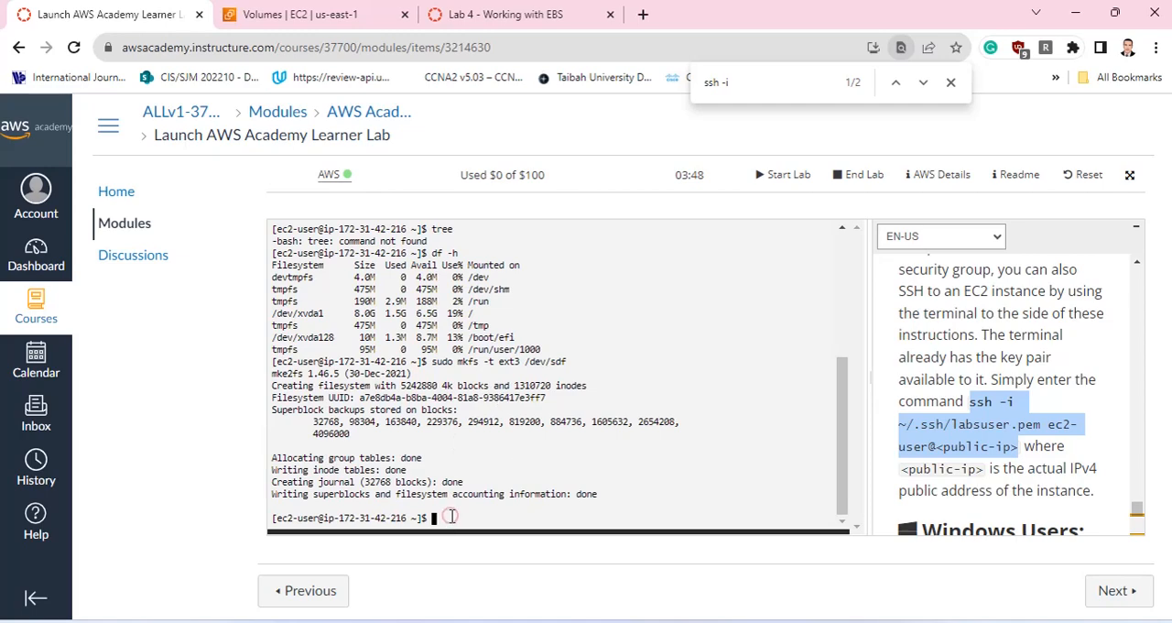
List the file systems again with df -h and examine the Mounted on column.
type("df -h")
key("Return")
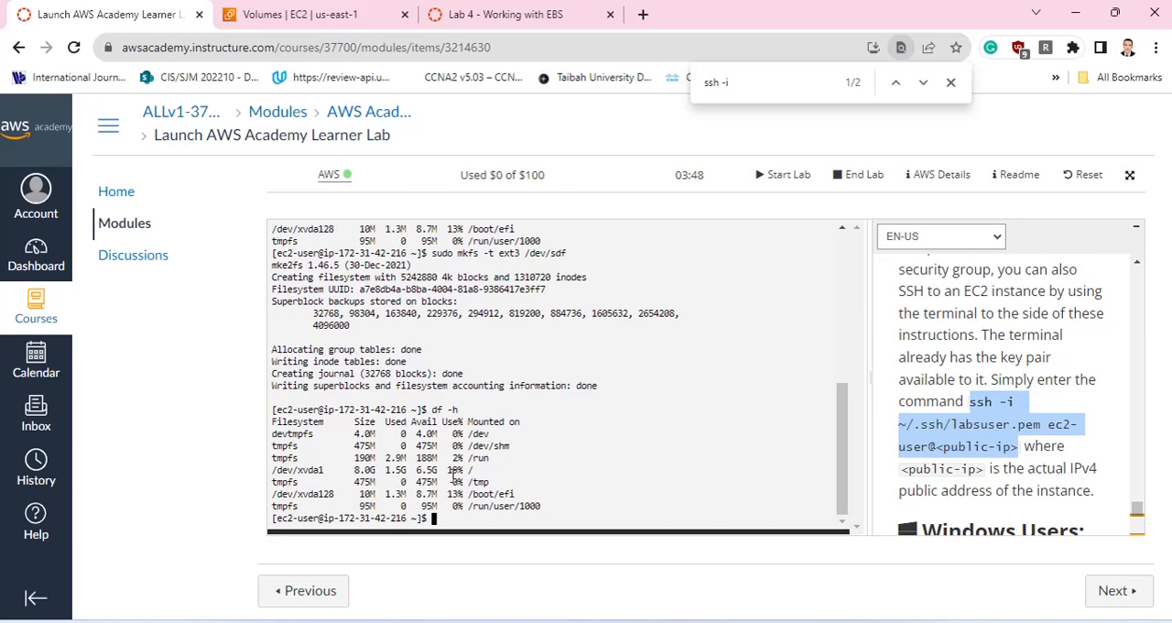
left_click_drag(467, 421, 516, 420)
Create the mount point directory with sudo mkdir /mnt/datastore.
left_click(436, 518)
type("m")
key("BackSpace")
type("suod")
key("BackSpace")
key("BackSpace")
type("do mkdir /mnt/")
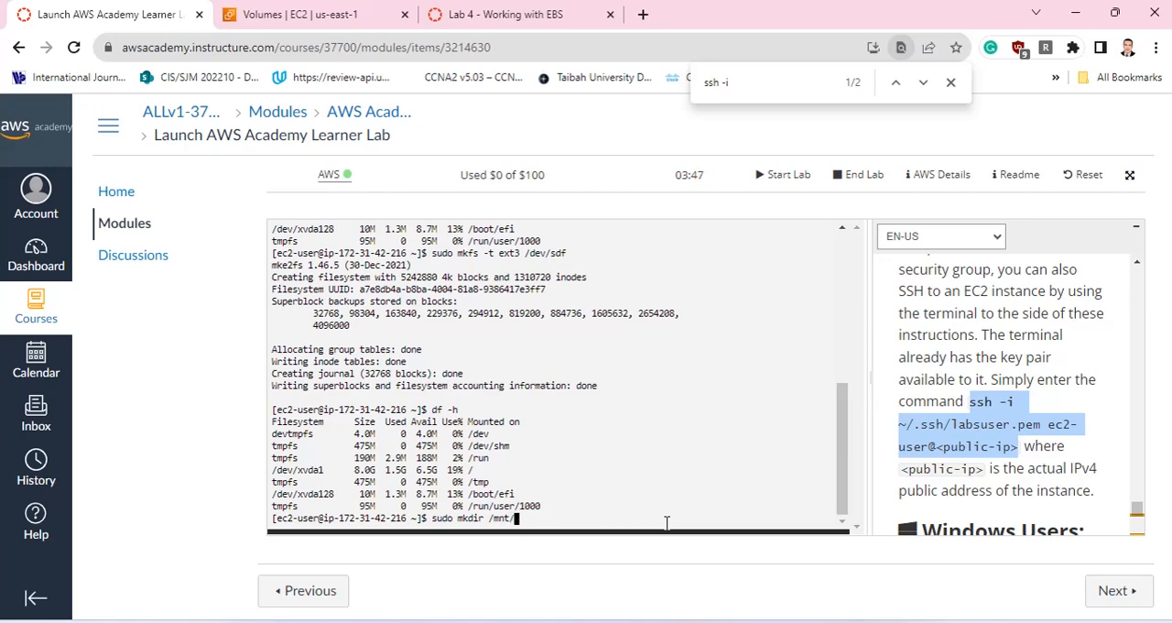
type("datastore")
key("Return")
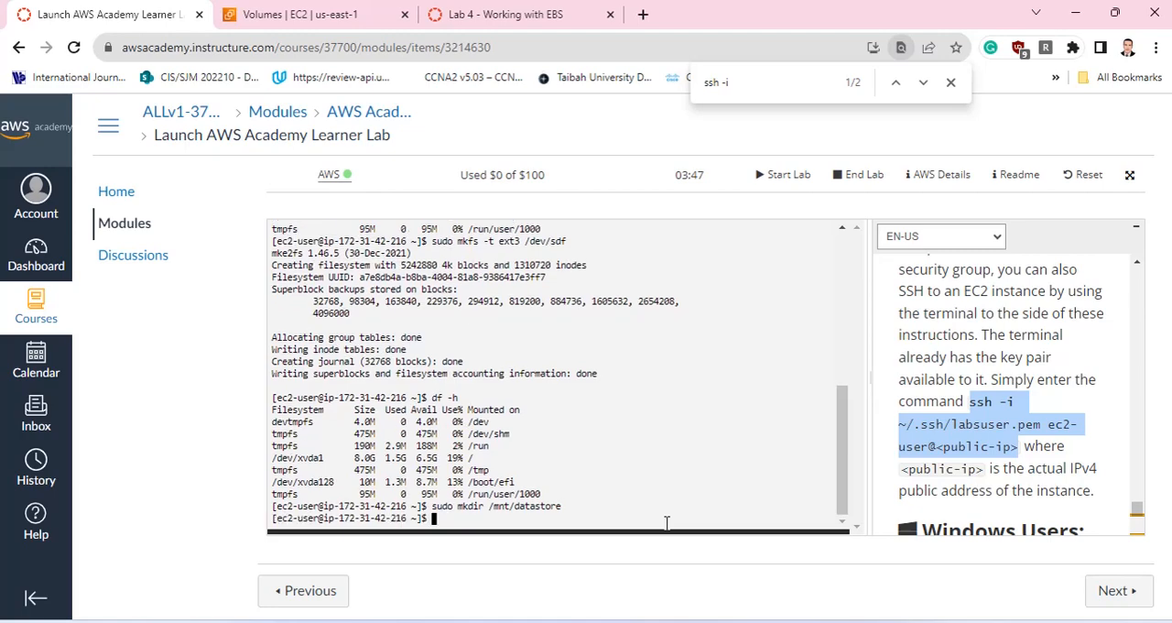
Mount the new volume with sudo mount /dev/sdf /mnt/datastore.
type("mount /")
key("BackSpace")
key("BackSpace")
key("BackSpace")
key("BackSpace")
key("BackSpace")
key("BackSpace")
key("BackSpace")
type("sudo mount /dev/sdf /")
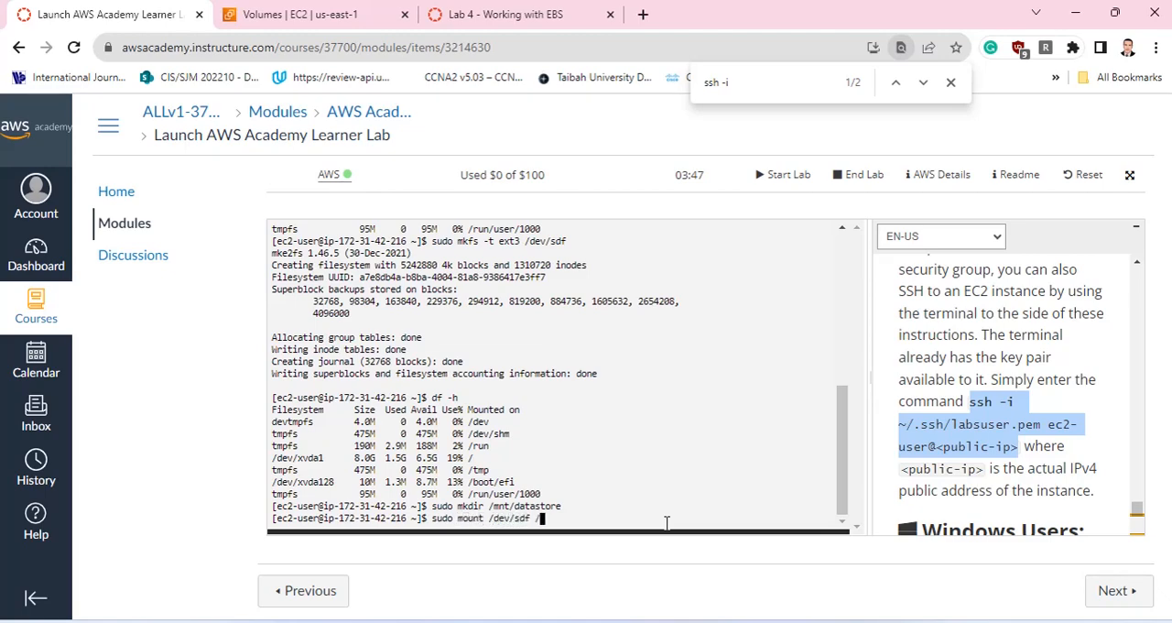
type("mnt/datastore")
key("Return")
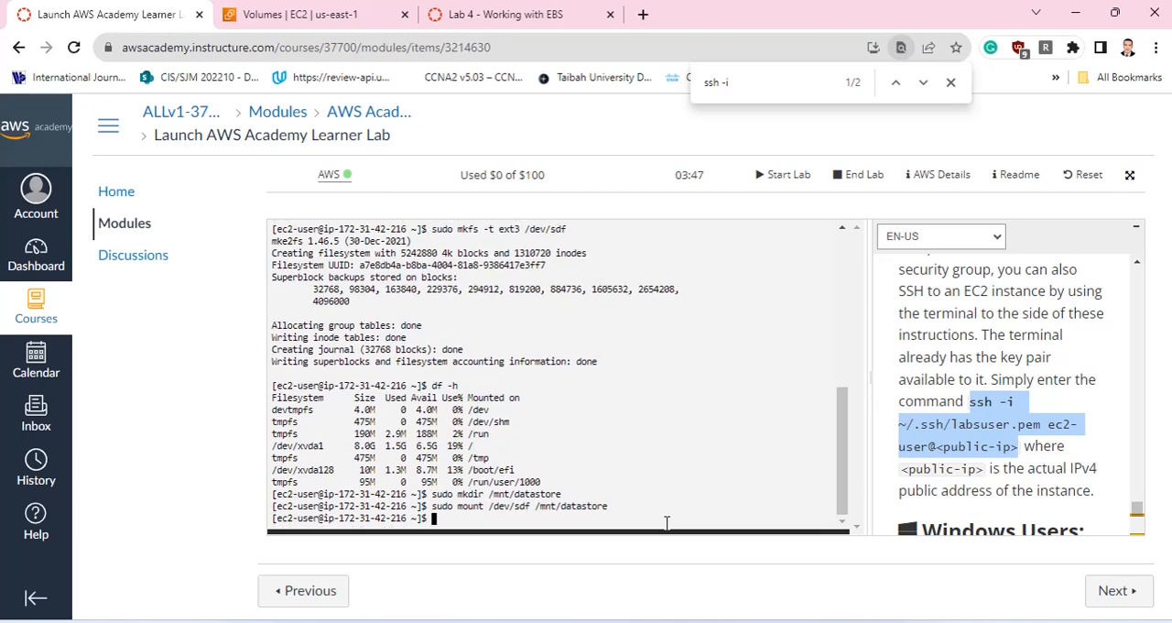
Run df -h to check that the volume is mounted at /mnt/datastore.
type("df -h")
key("Return")
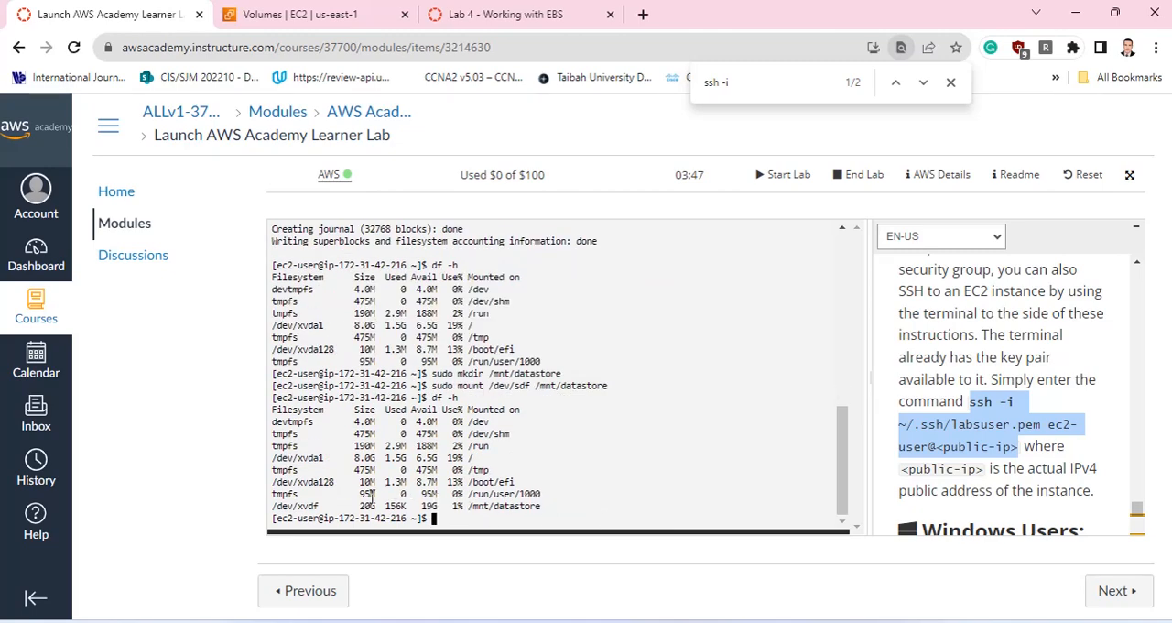
Use sudo sh -c with echo to write a sentence beginning "my name is" plus the first name into myfile.text in the current directory.
left_click_drag(358, 505, 381, 505)
left_click(469, 506)
type("sudo sh -c \"\"")
key("Left")
type("echo")
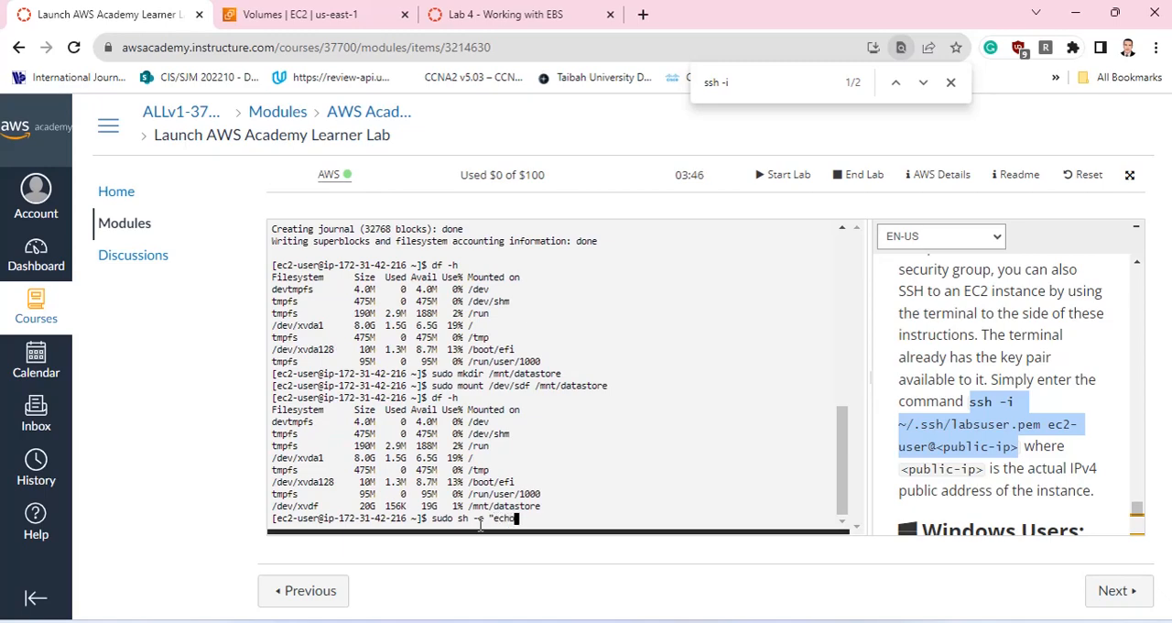
type(" my name is osama > fi")
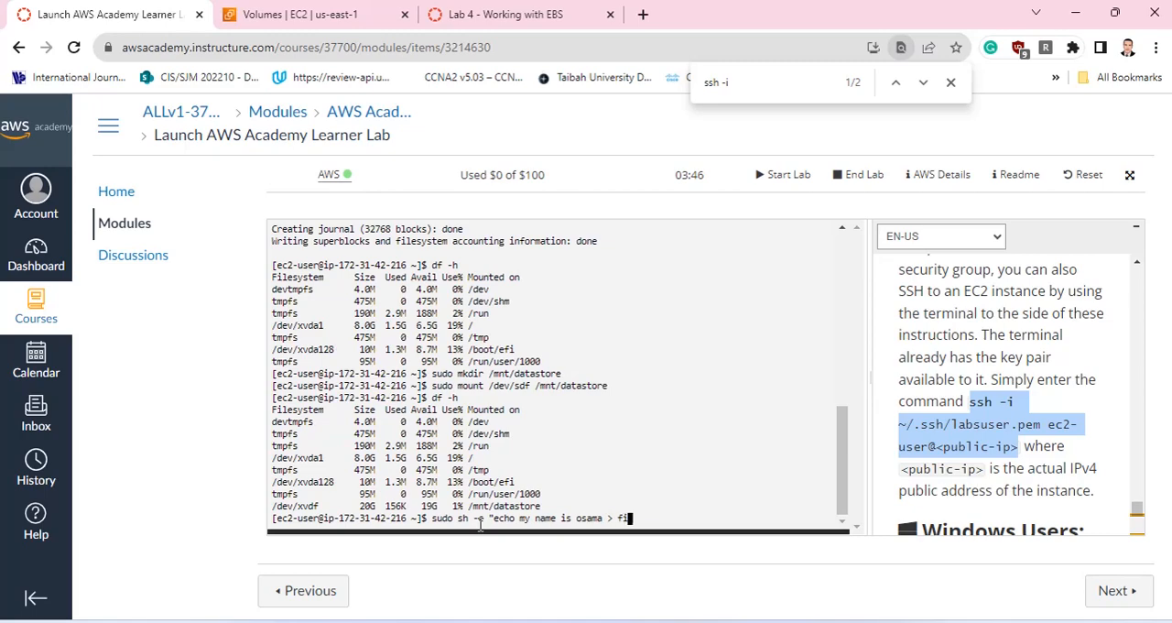
key("BackSpace")
type("myfile.text\"")
key("Left")
key("Right")
key("Left")
key("Right")
key("Return")
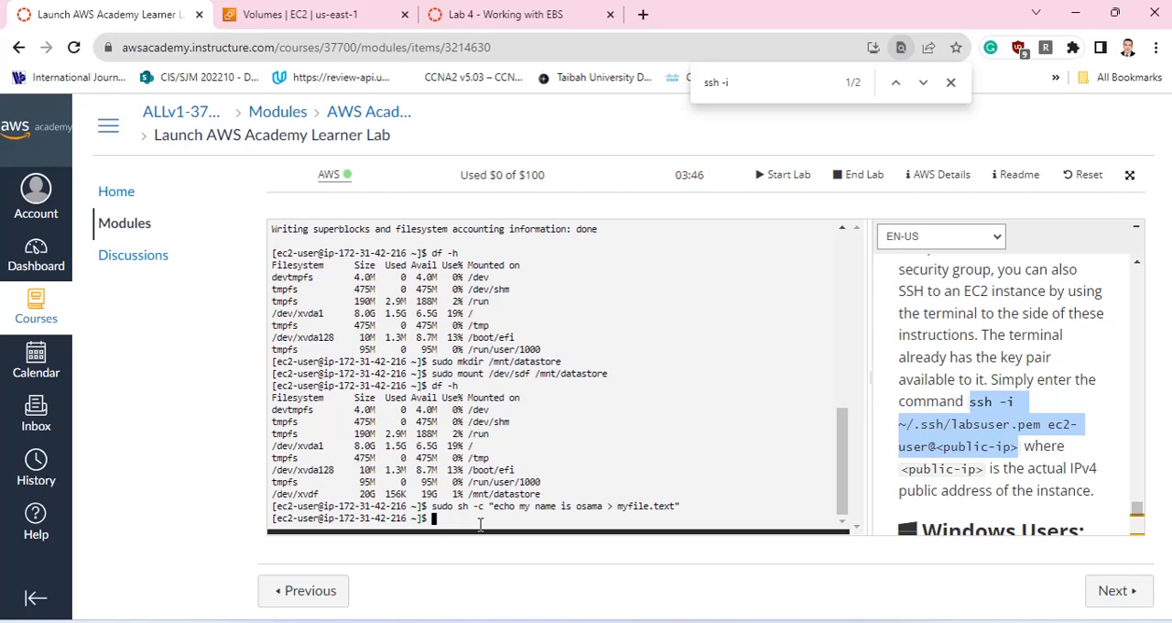
List the current directory's files with ls and print the working directory's path with pwd.
type("ls")
key("Return")
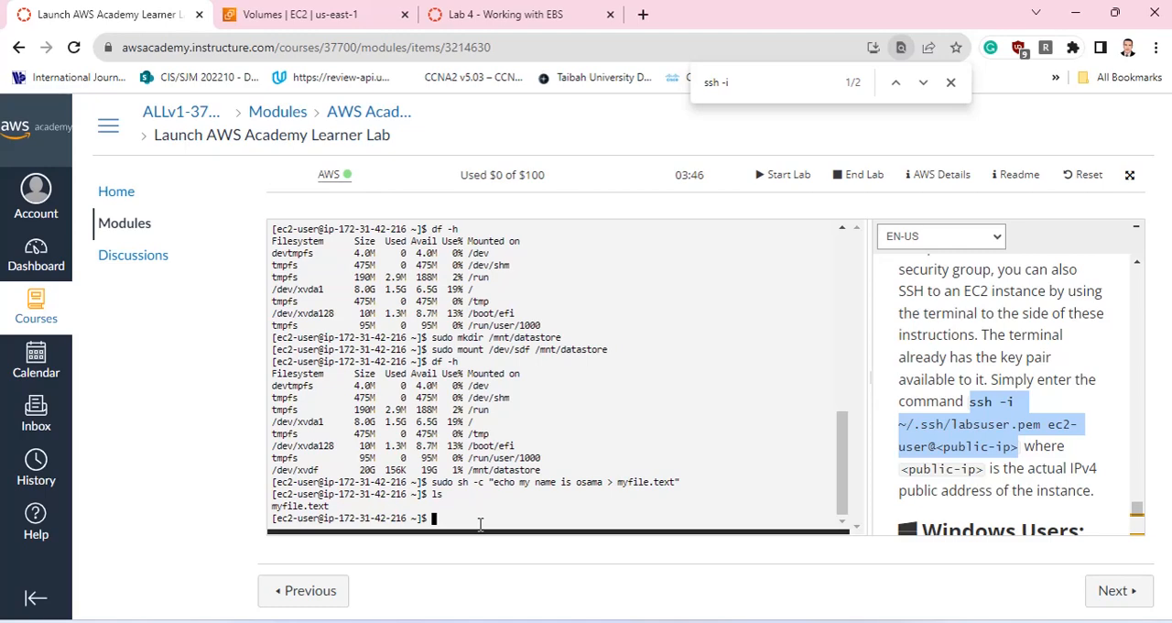
type("pwd")
key("Return")
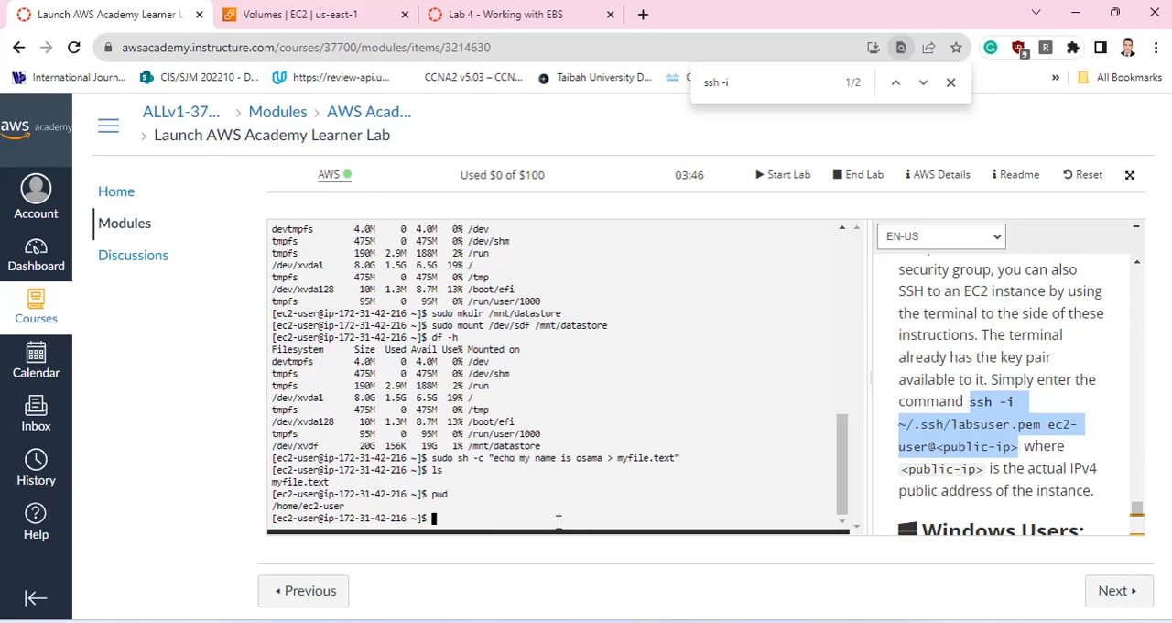
Rerun the earlier echo command with its output path changed to /mnt/datastore/myfile.text so the file is written to the mounted volume.
type("ls")
key("Up")
key("Up")
key("Up")
key("Left")
key("Left")
key("Left")
key("Left")
key("Left")
key("Left")
key("Left")
key("Left")
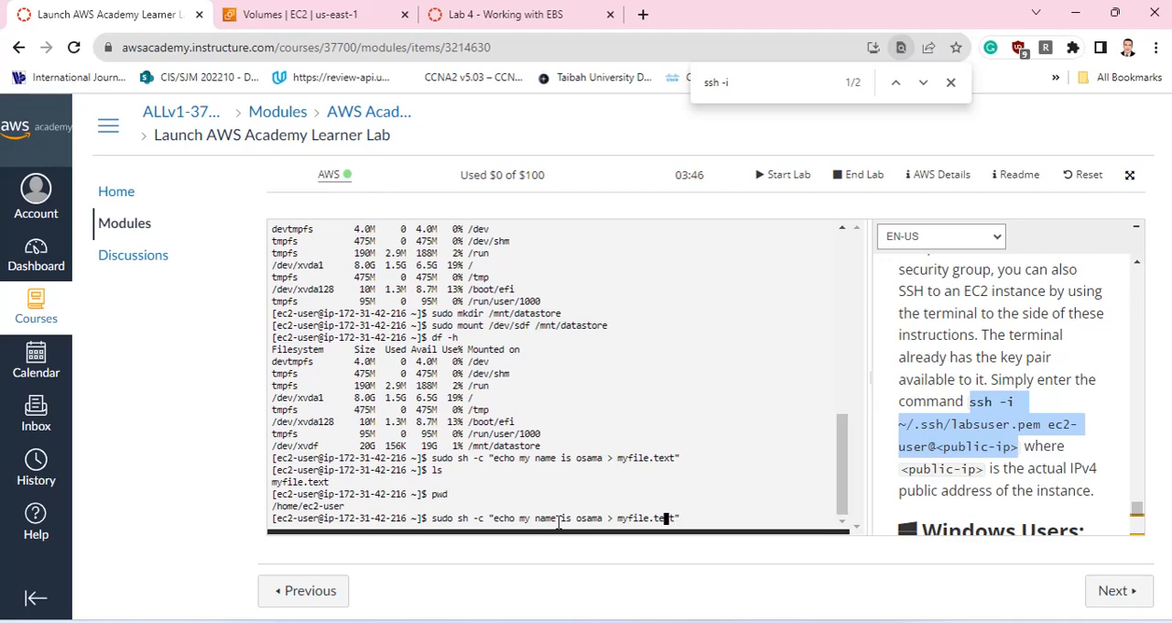
key("Left")
key("Left")
key("Left")
key("Left")
type("mn")
key("BackSpace")
key("BackSpace")
type("/mnt/datastore/")
key("Return")
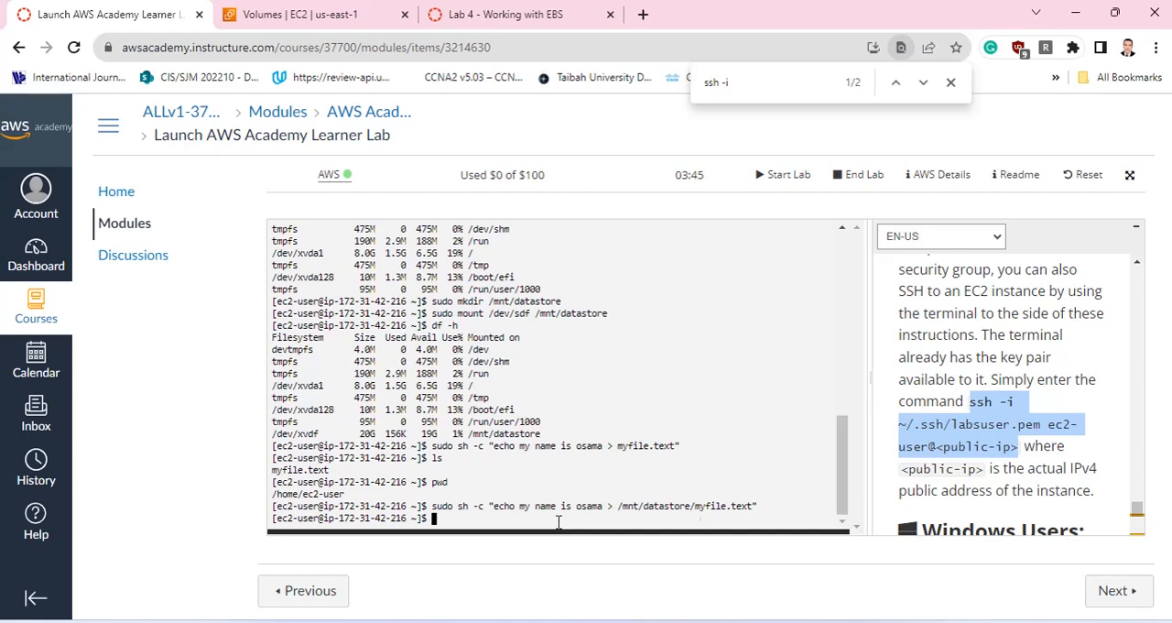
List the contents of the mounted volume with ls /mnt/datastore.
type("ls /mnt/datastore")
key("Return")
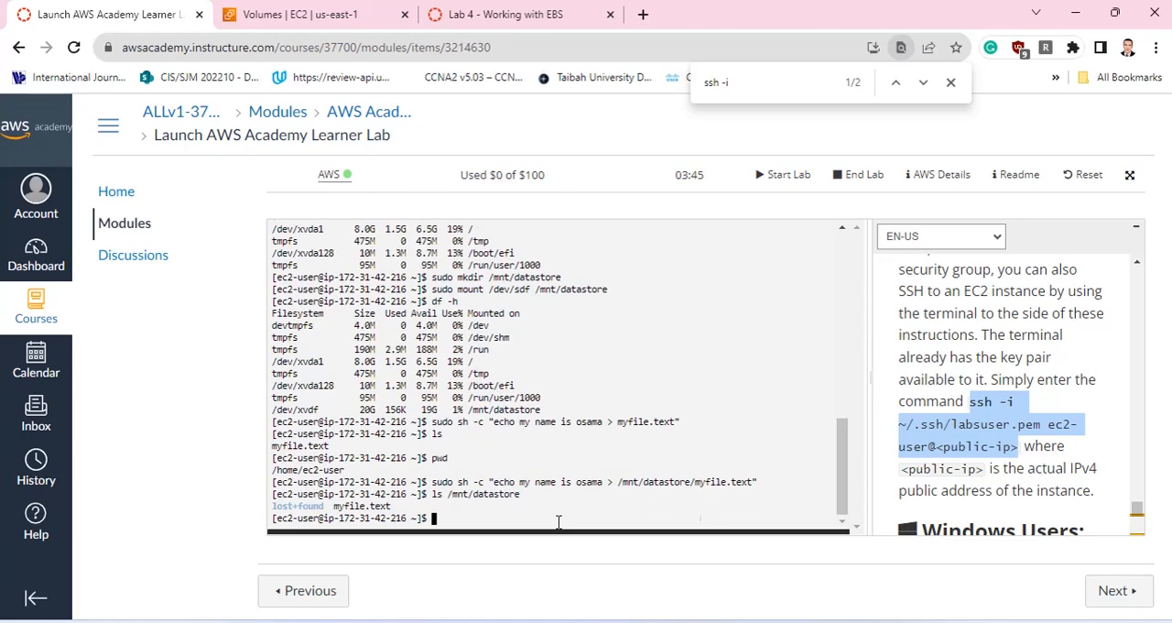
Try to display the file on the mounted volume with cat /mnt/datastore/myfile.txt.
type("cat /mnt/datastore")
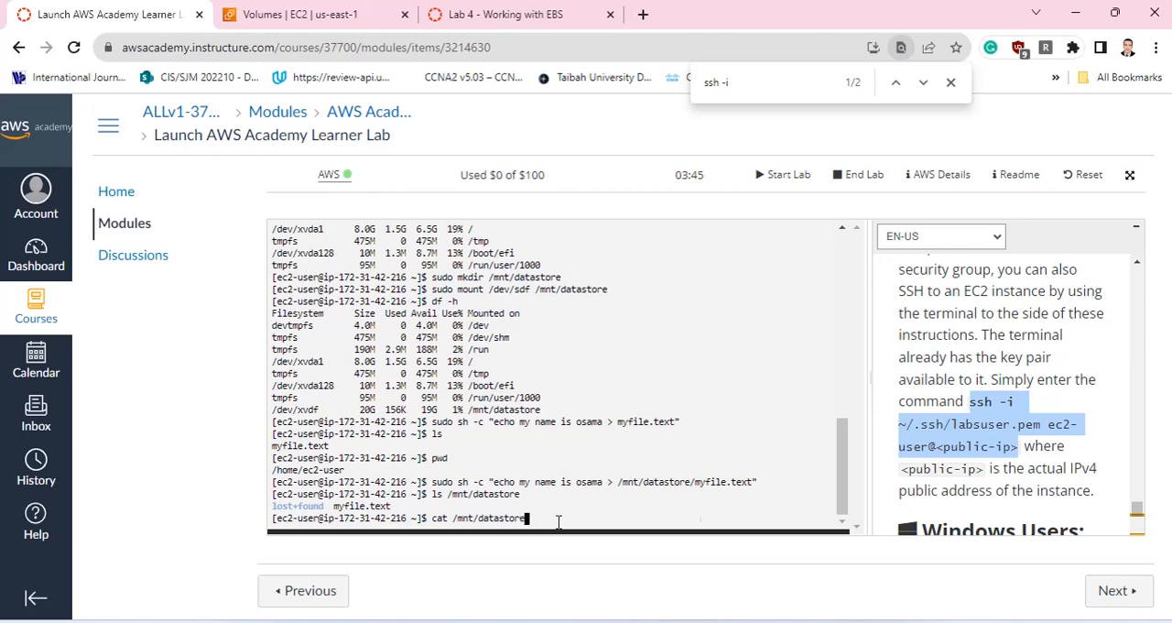
type("/myfile.txt")
key("Return")
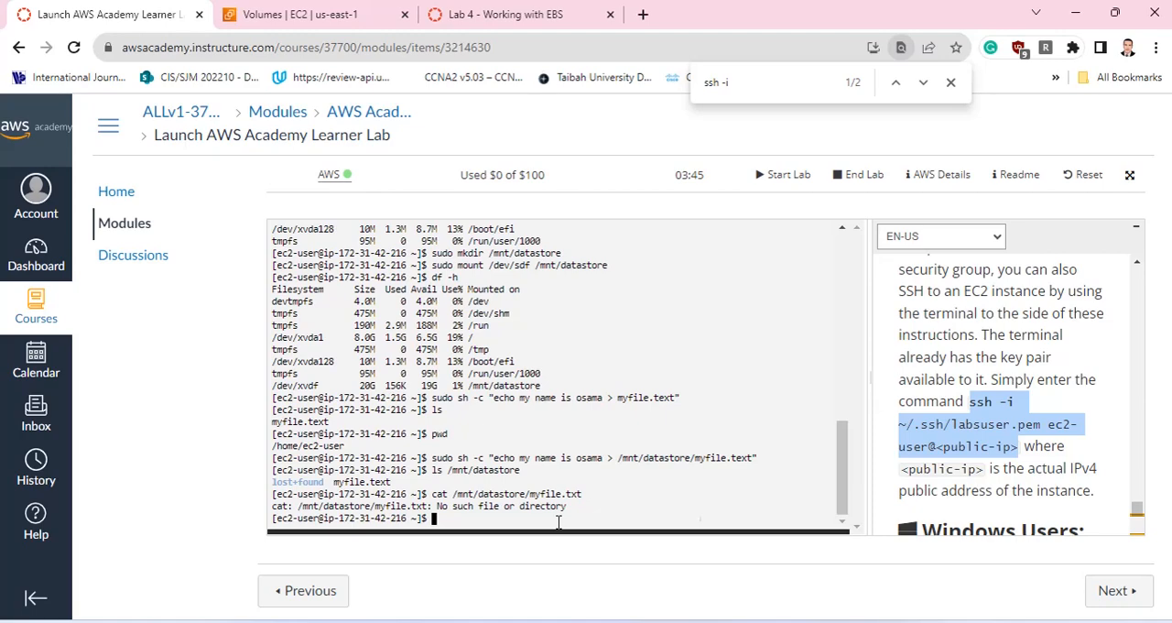
Display the file with cat /mnt/datastore/myfile.text and compare its text with the /mnt/datastore line of the df output.
key("Up")
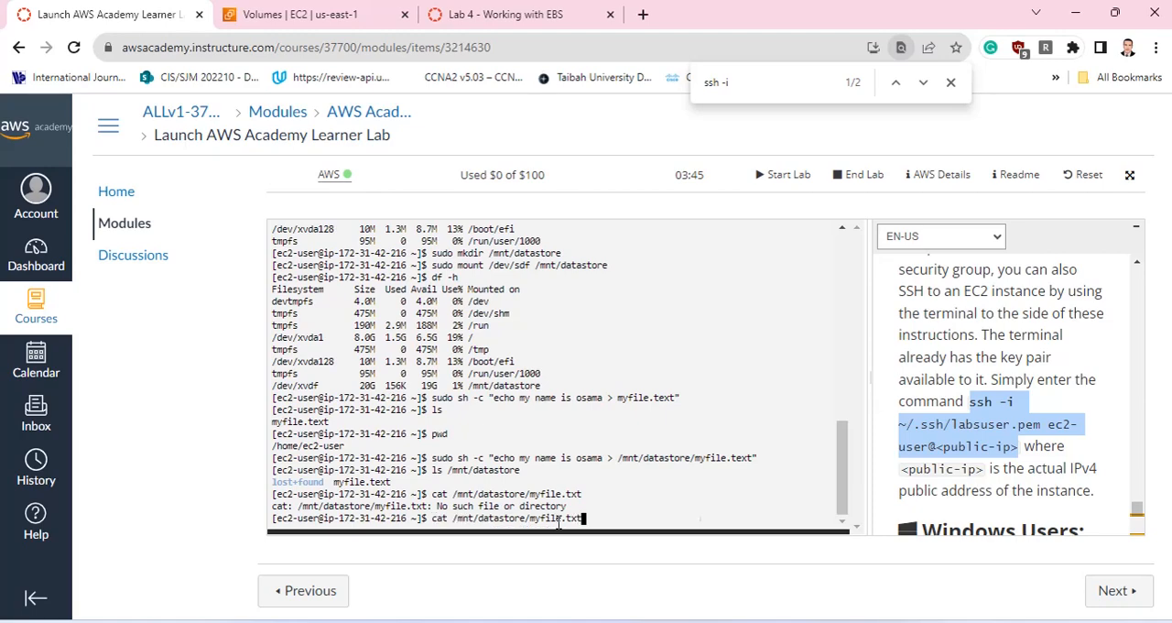
key("BackSpace")
key("BackSpace")
type("ext\"")
key("BackSpace")
key("Return")
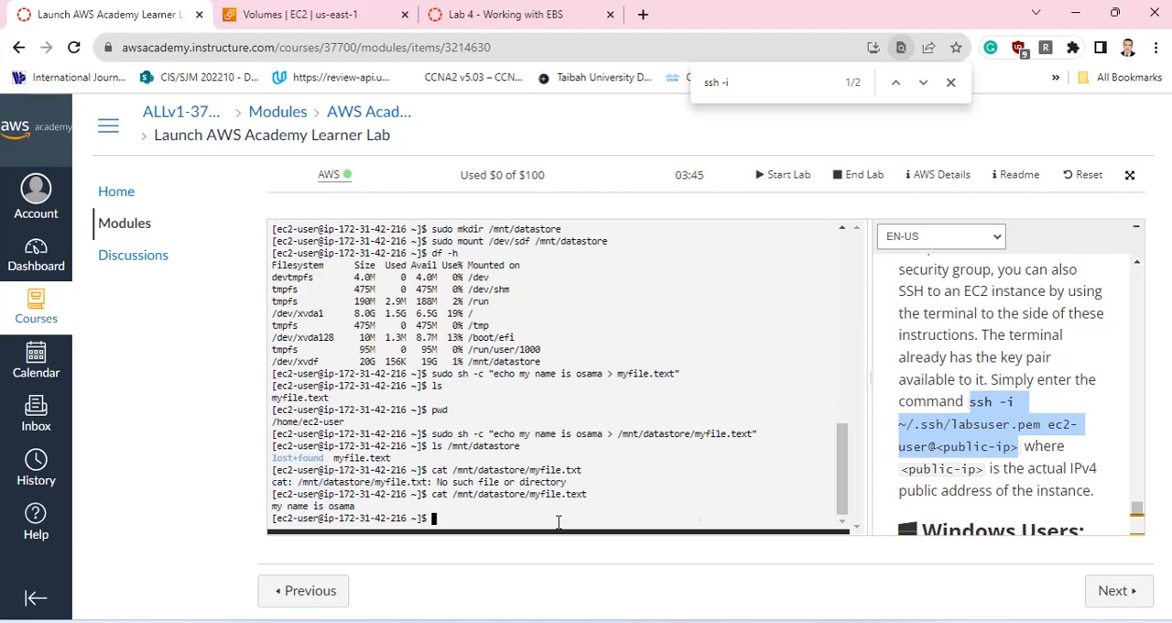
left_click_drag(356, 506, 271, 513)
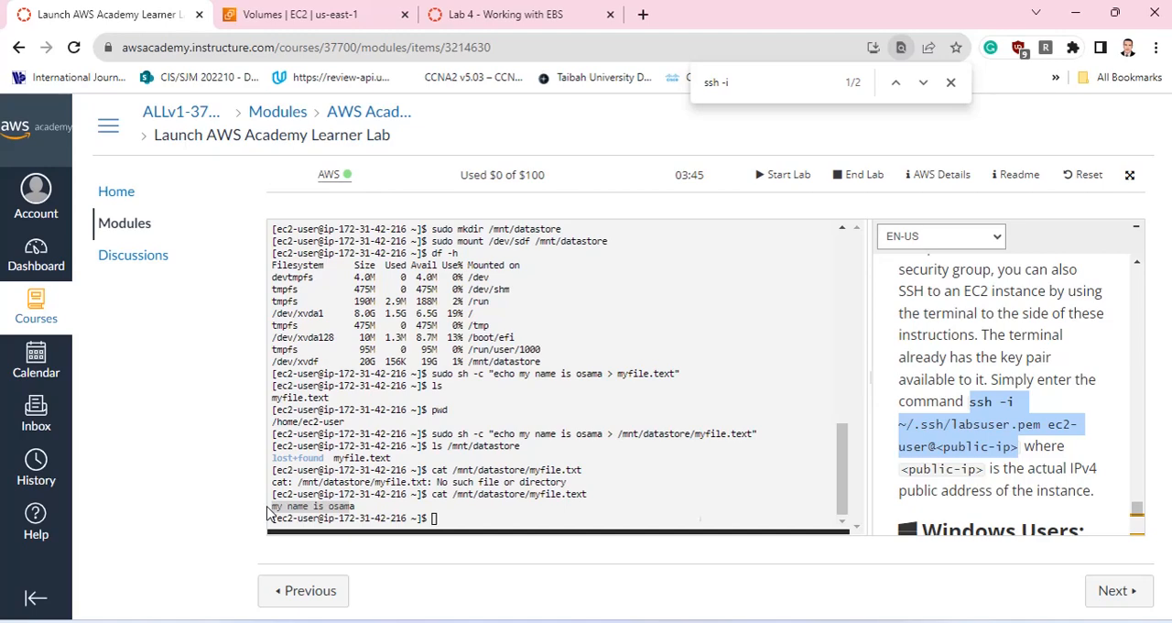
left_click_drag(355, 505, 271, 506)
left_click_drag(540, 361, 270, 359)
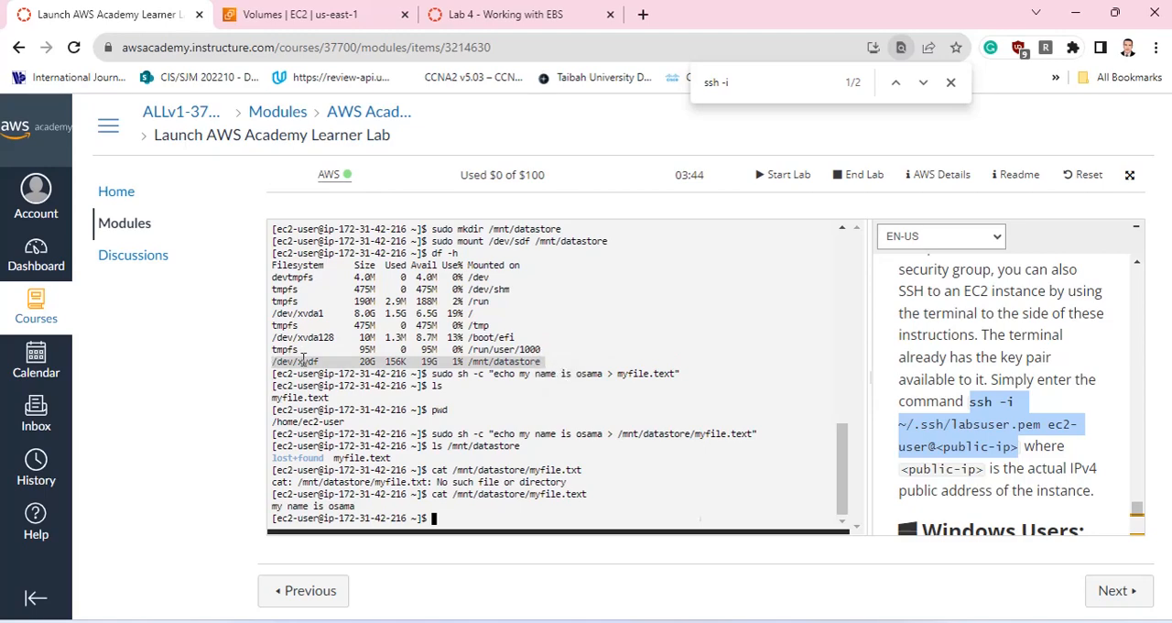
Switch to the EC2 console, select My Volume in the volumes list and start creating a snapshot of it.
left_click(316, 14)
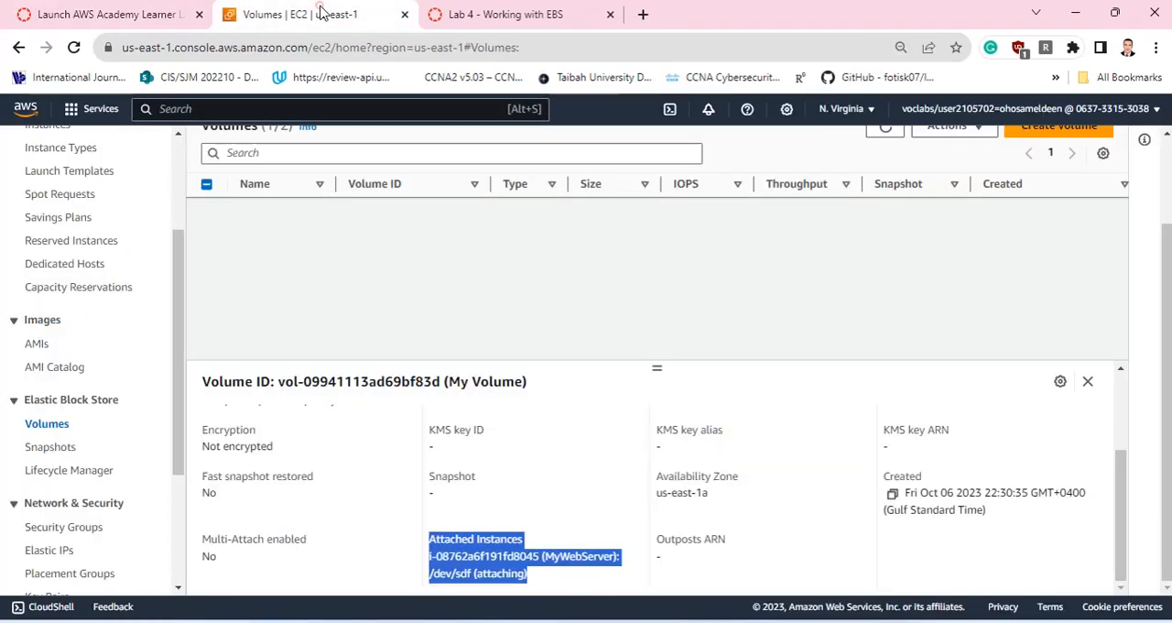
left_click(47, 447)
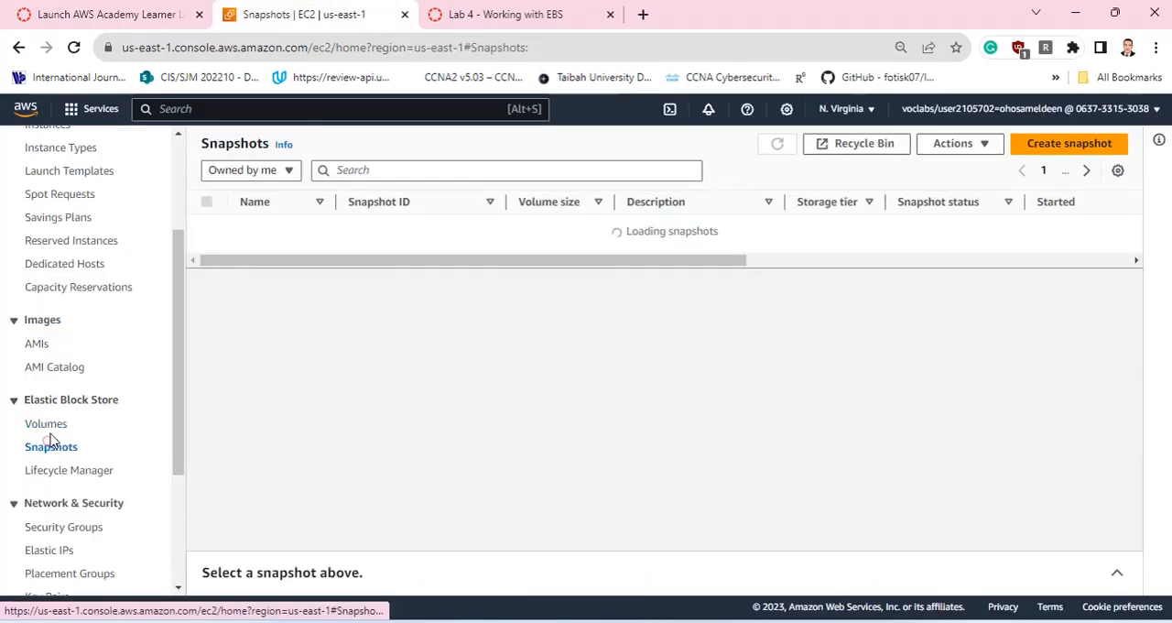
left_click(48, 426)
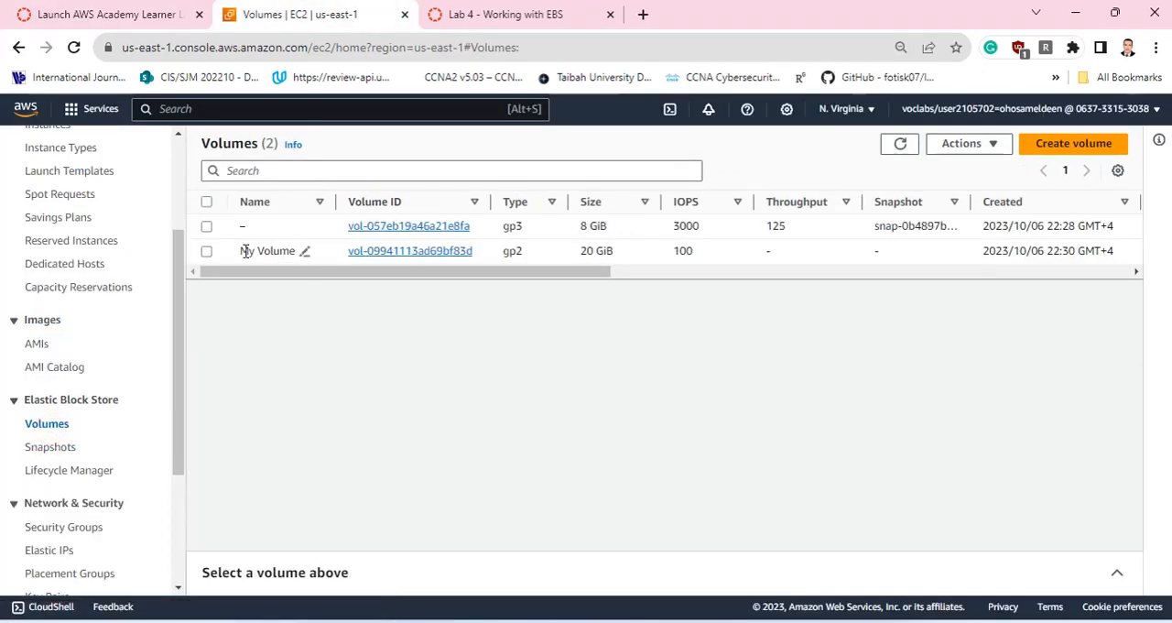
left_click(208, 252)
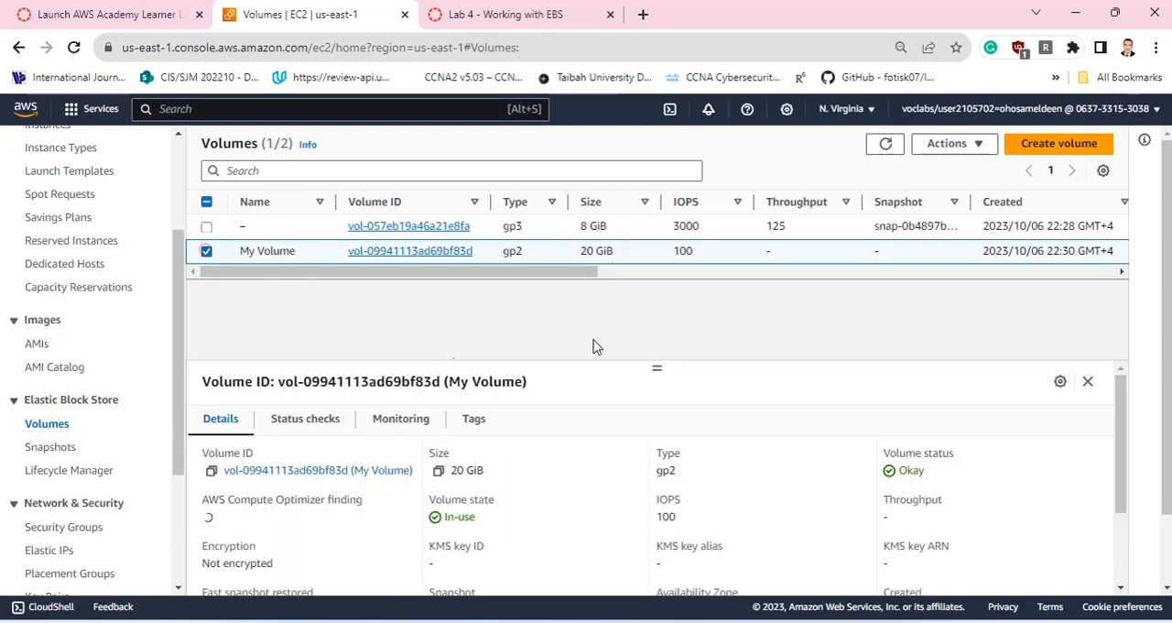
left_click(953, 147)
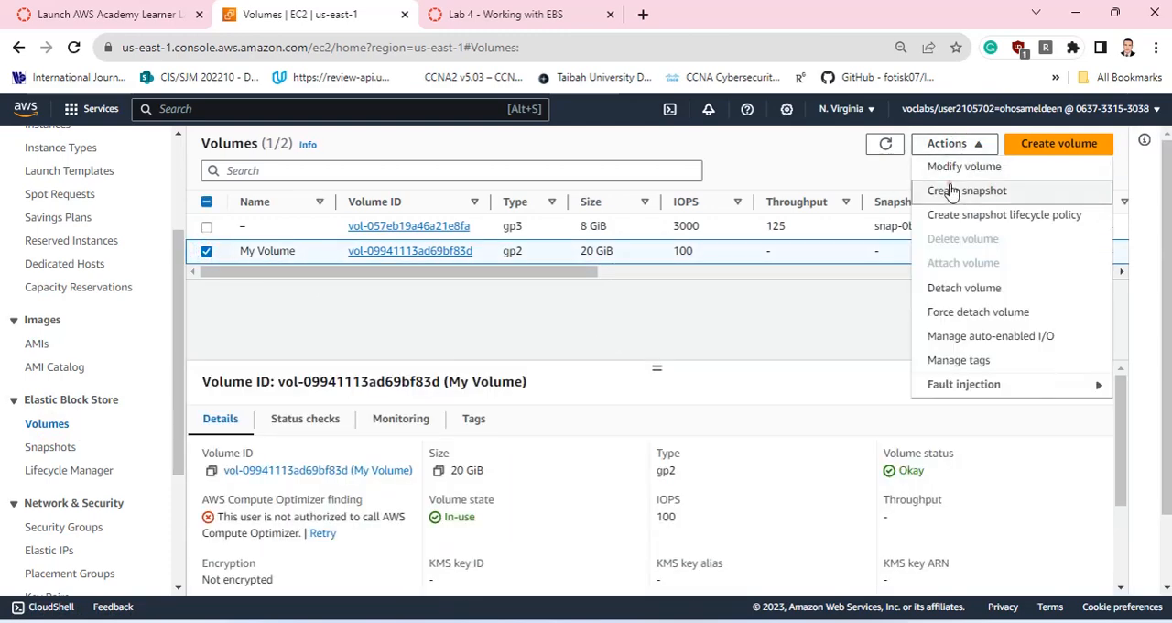
left_click(952, 190)
Set the snapshot's description to "my volume snapshot".
left_click(183, 388)
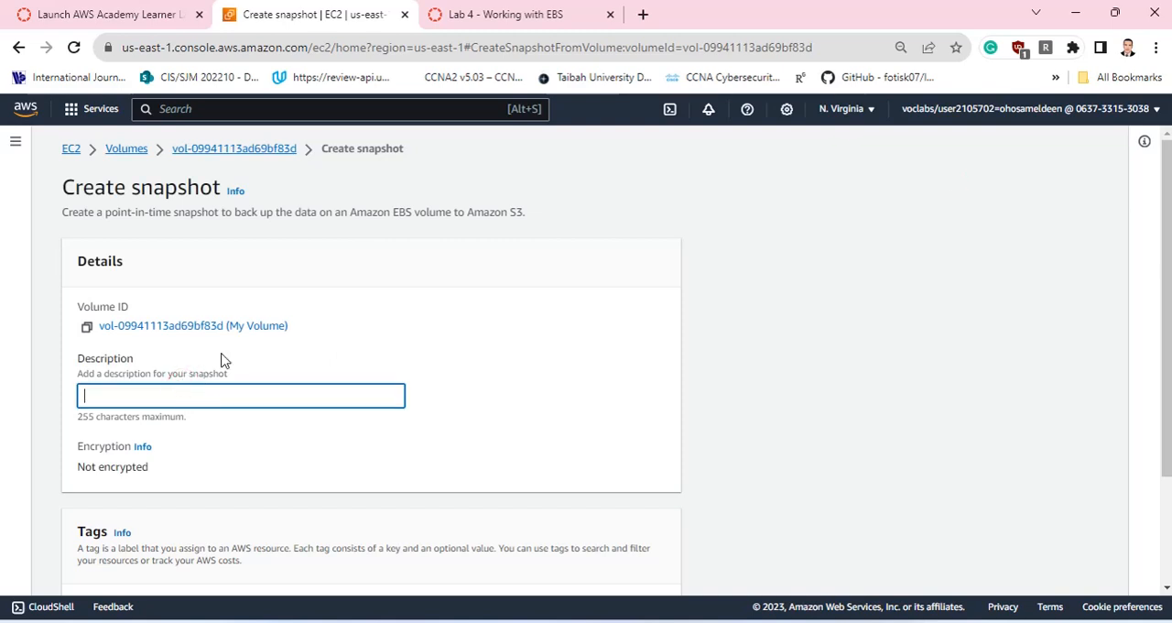
scroll(229, 355, "down", 2)
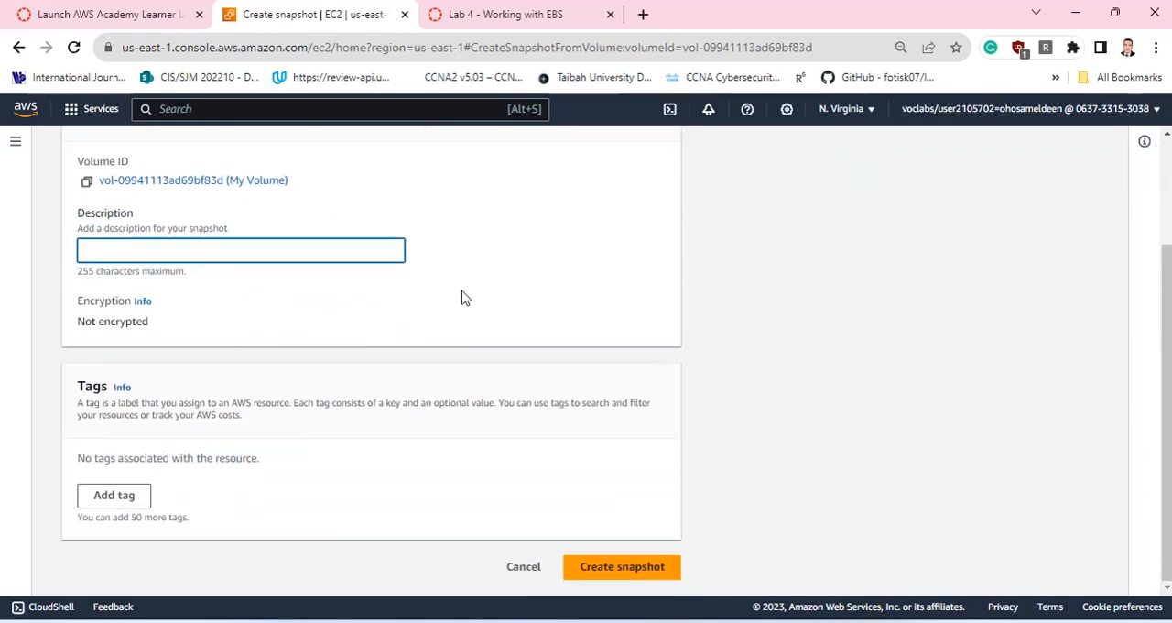
type("my ")
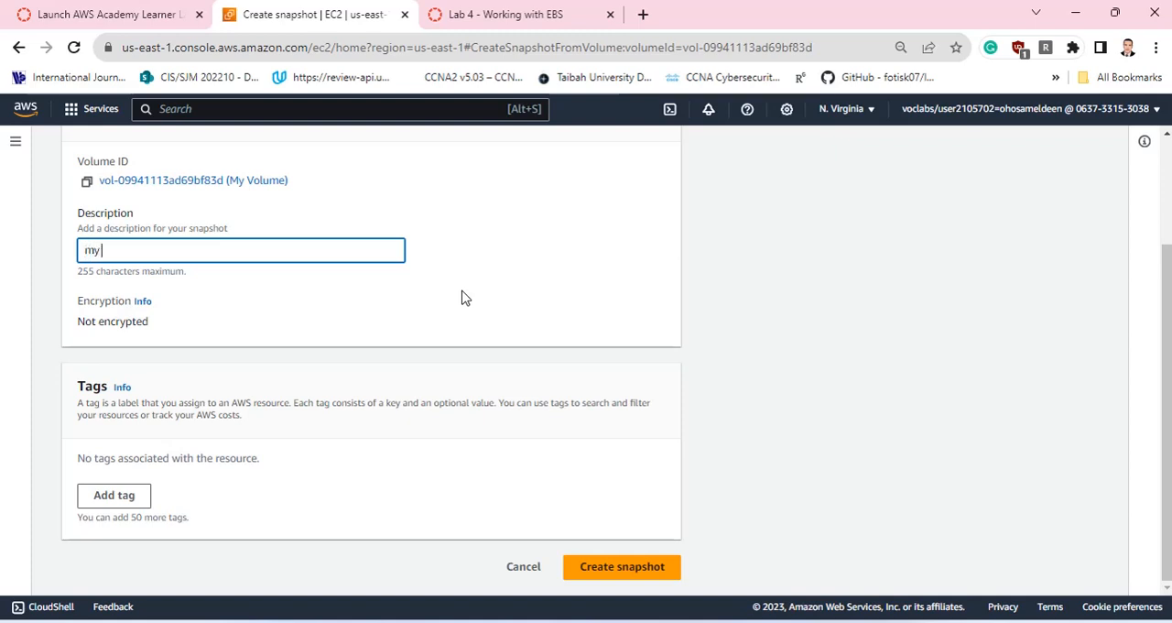
type("volume snapshot")
Add a tag with key Name and value Vol Snapshot, and create the snapshot.
left_click(119, 494)
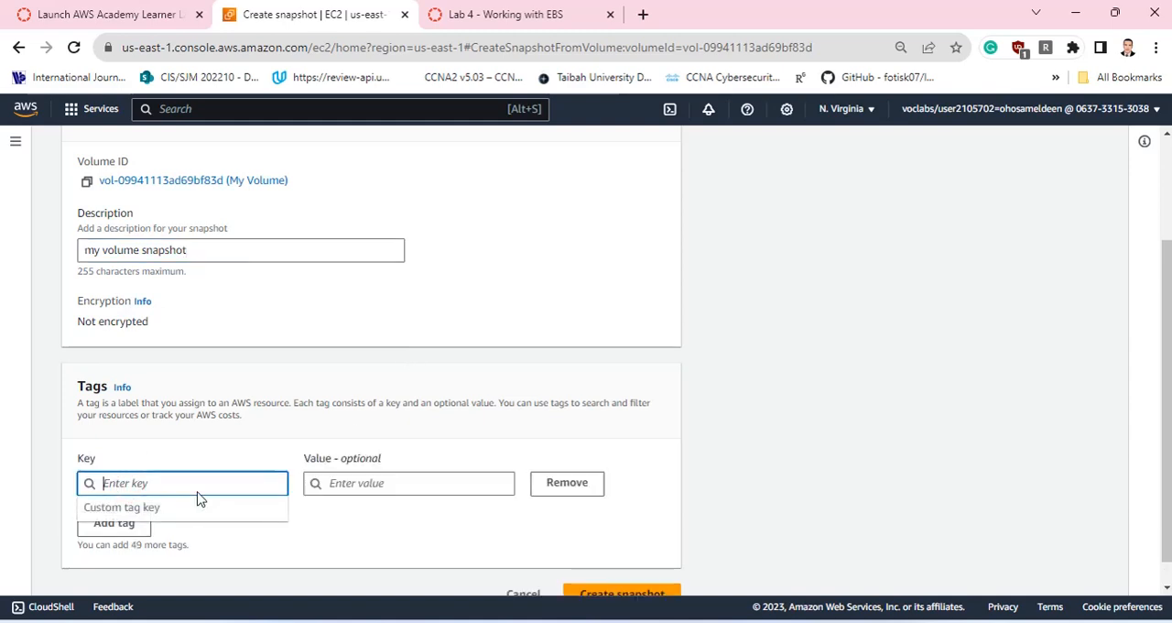
type("Name")
left_click(348, 485)
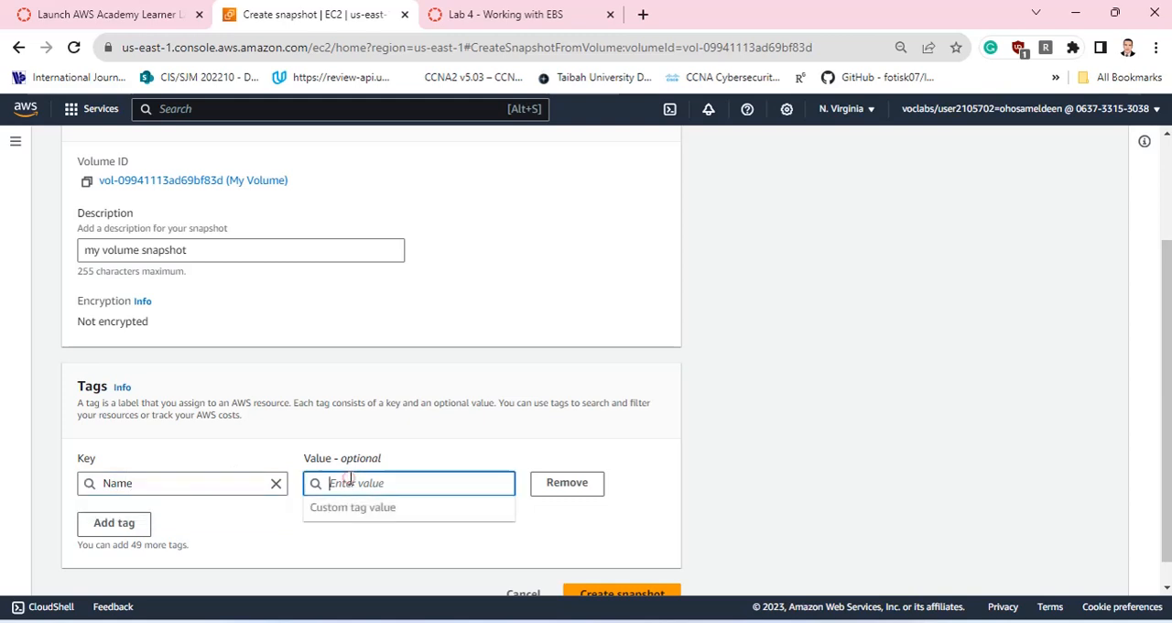
type("Vol")
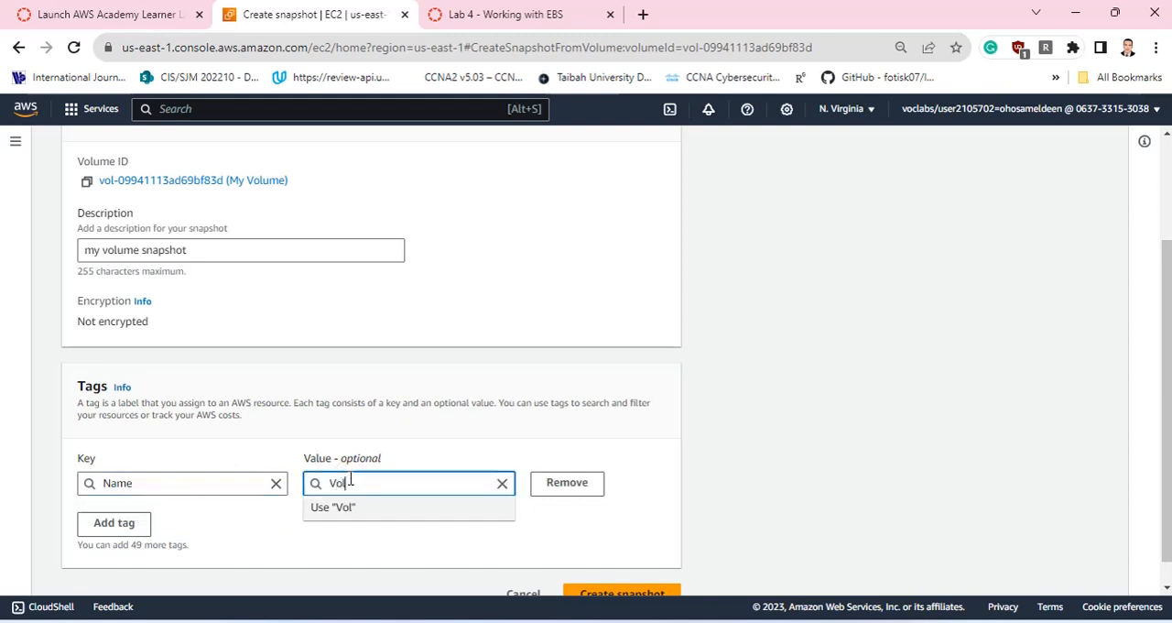
type(" Snapshot")
left_click(449, 431)
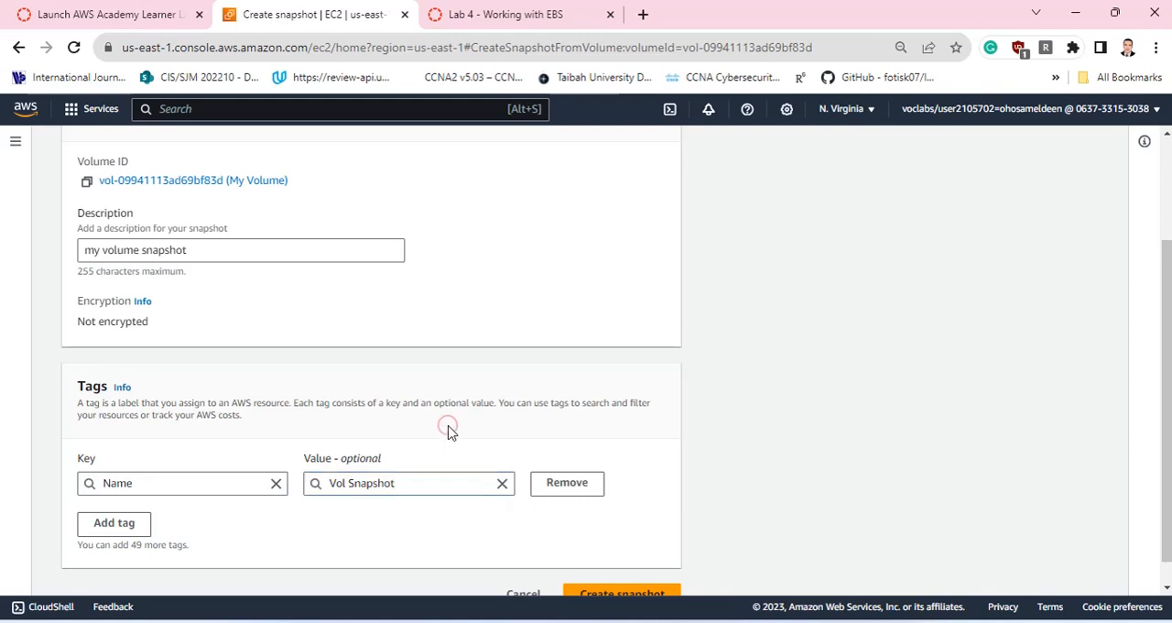
scroll(449, 432, "down", 1)
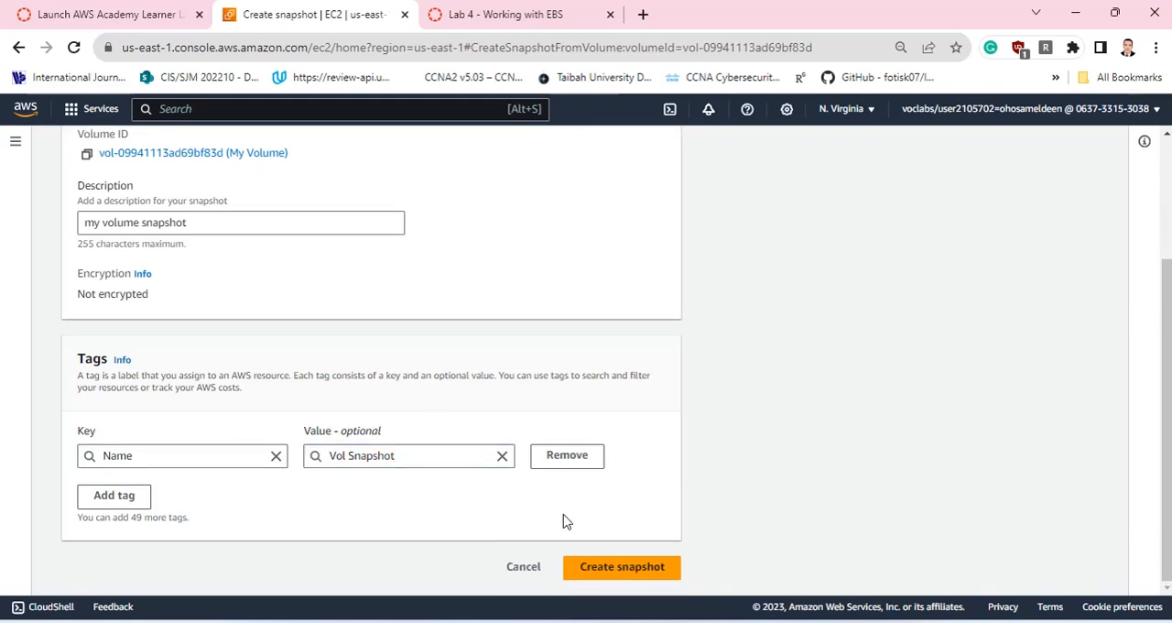
left_click(645, 569)
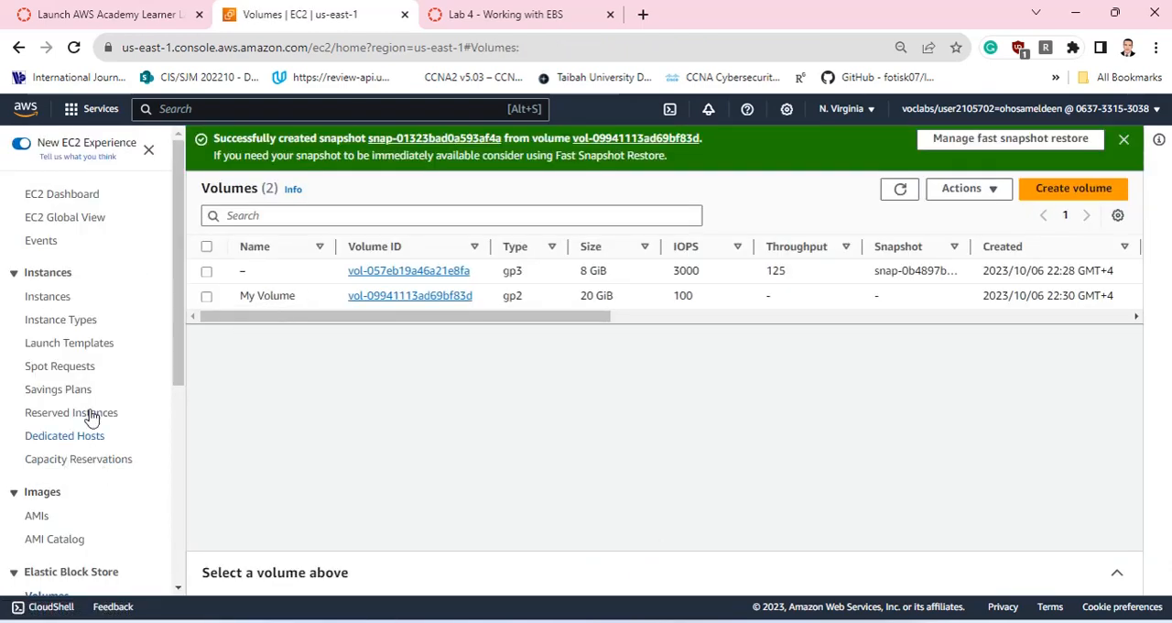
Open the EBS snapshots list and refresh it to check the status of Vol Snapshot.
scroll(105, 392, "down", 4)
scroll(92, 388, "up", 1)
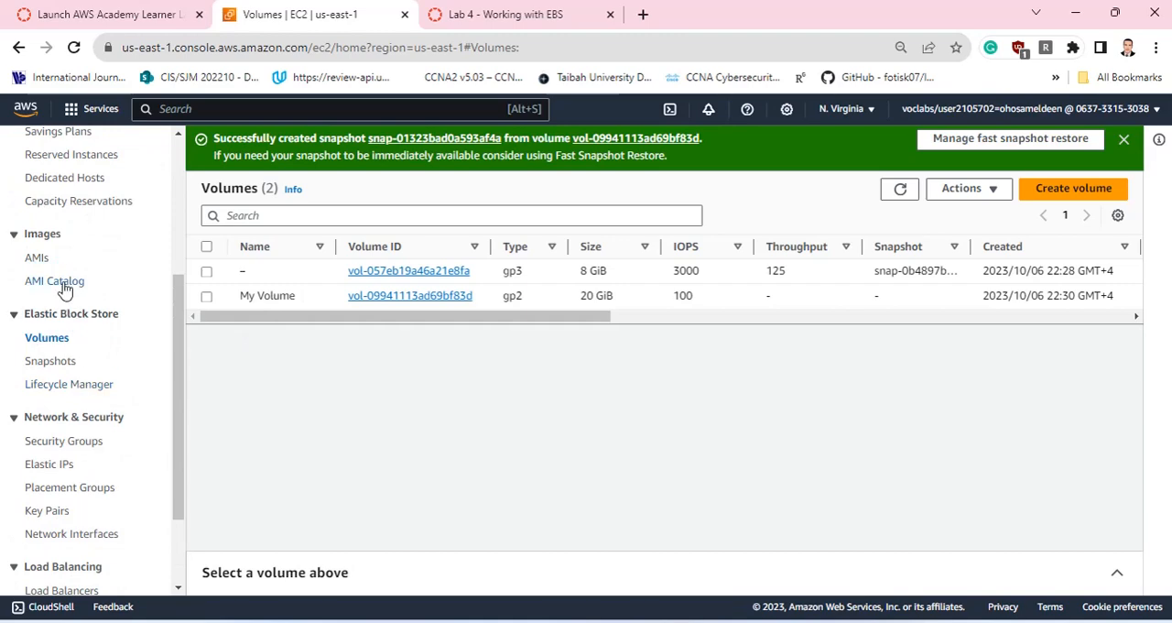
left_click(55, 361)
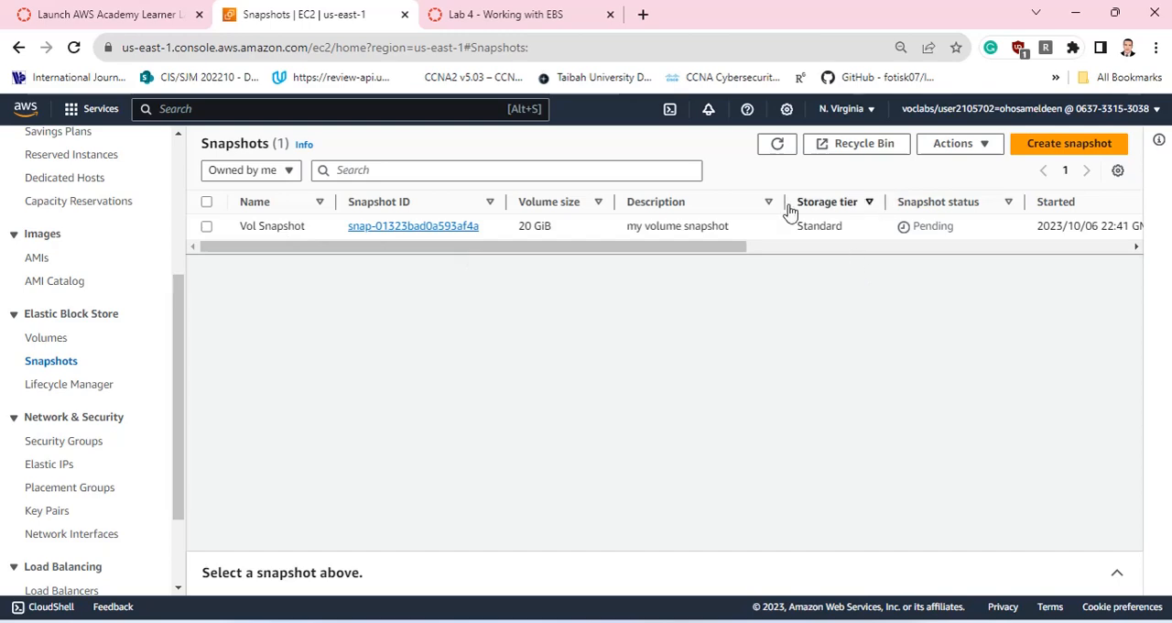
left_click(777, 144)
left_click(777, 143)
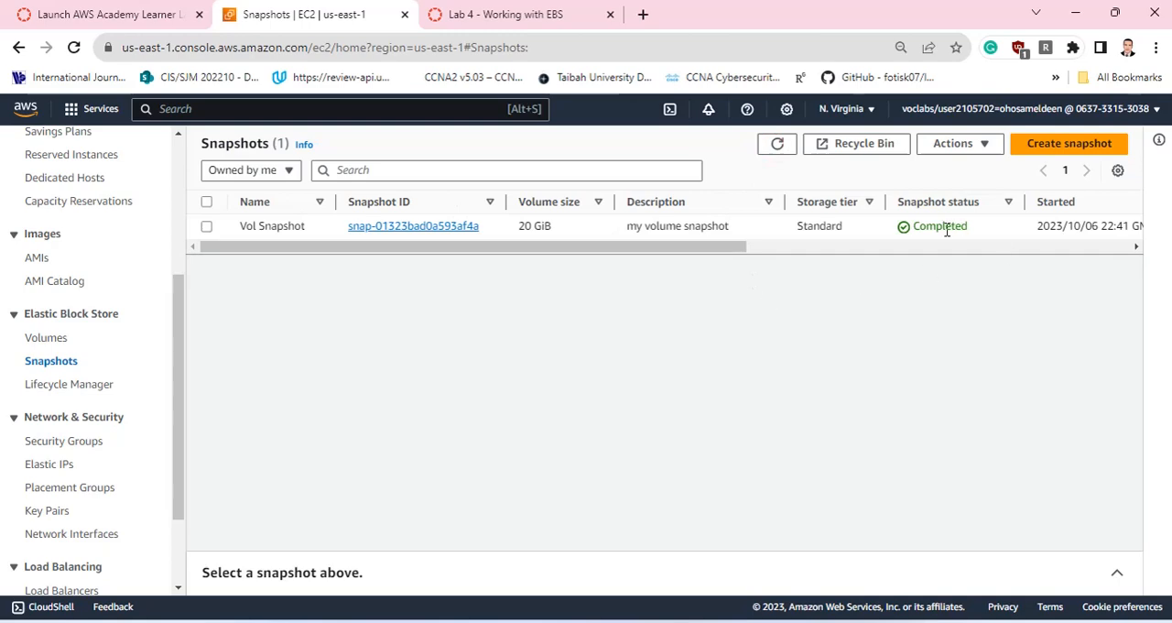
left_click_drag(903, 228, 974, 226)
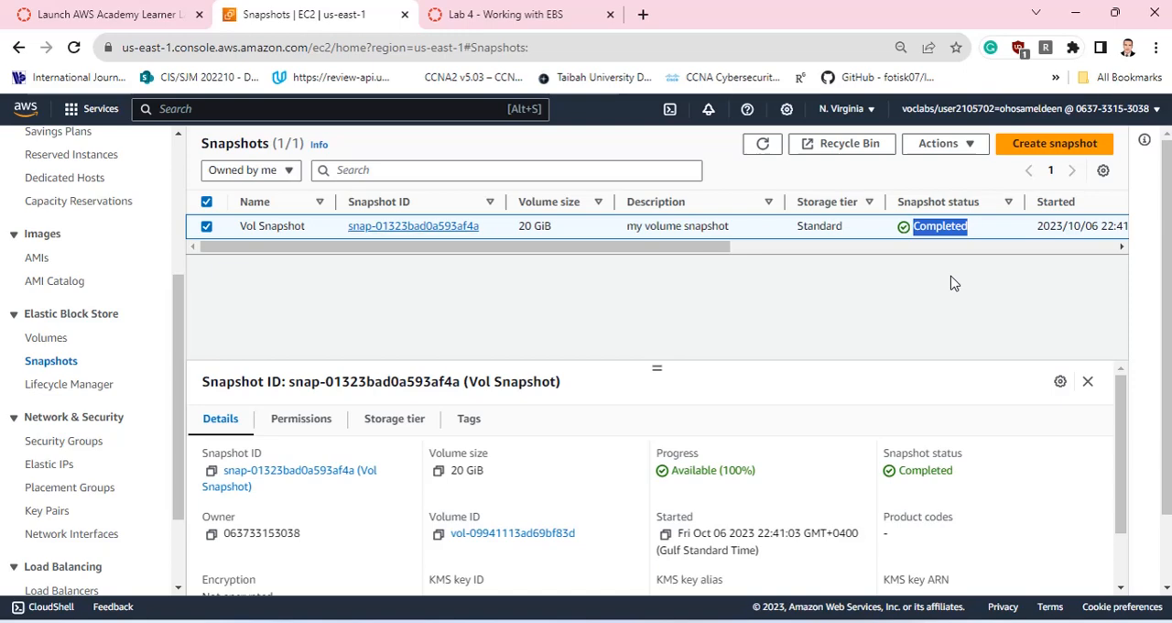
Return to the lab terminal and delete the file from the mounted volume with sudo rm /mnt/datastore/myfile.text.
left_click(103, 14)
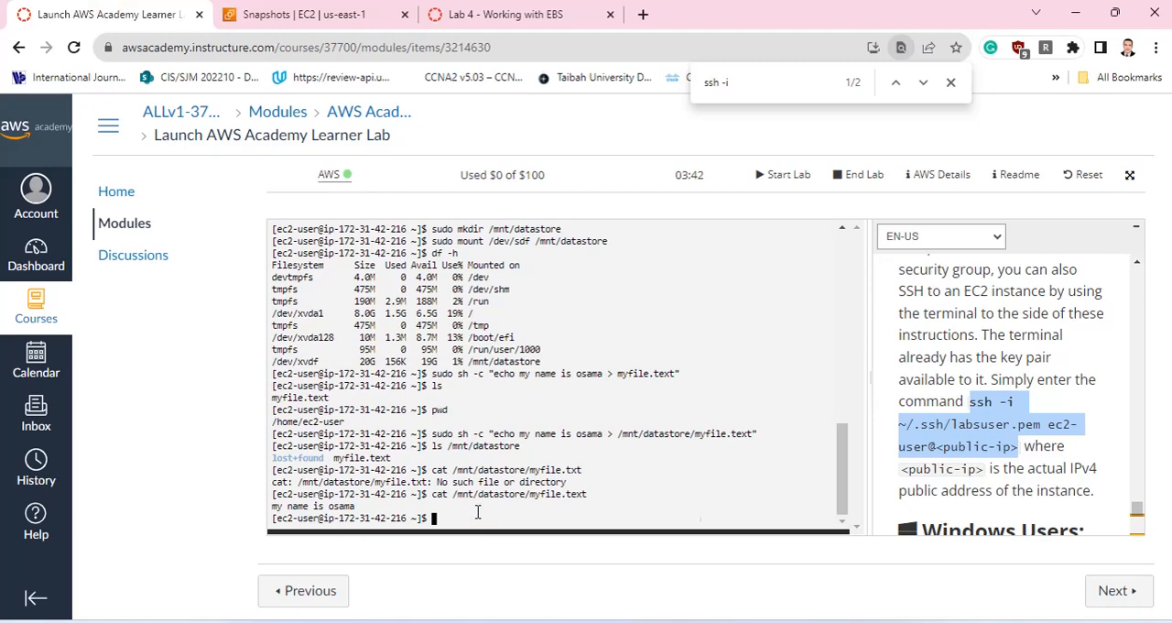
type("m")
key("BackSpace")
key("BackSpace")
key("BackSpace")
type("sudo rm /mnt/datastor")
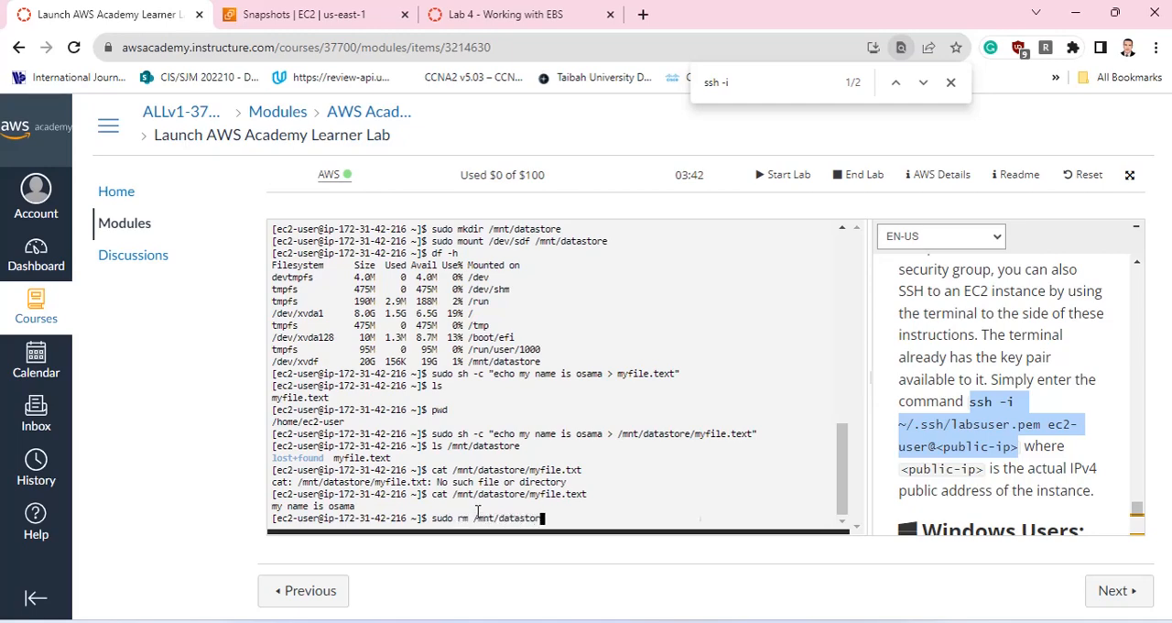
type("e/myfiel")
key("BackSpace")
key("BackSpace")
type("ile.text")
key("Return")
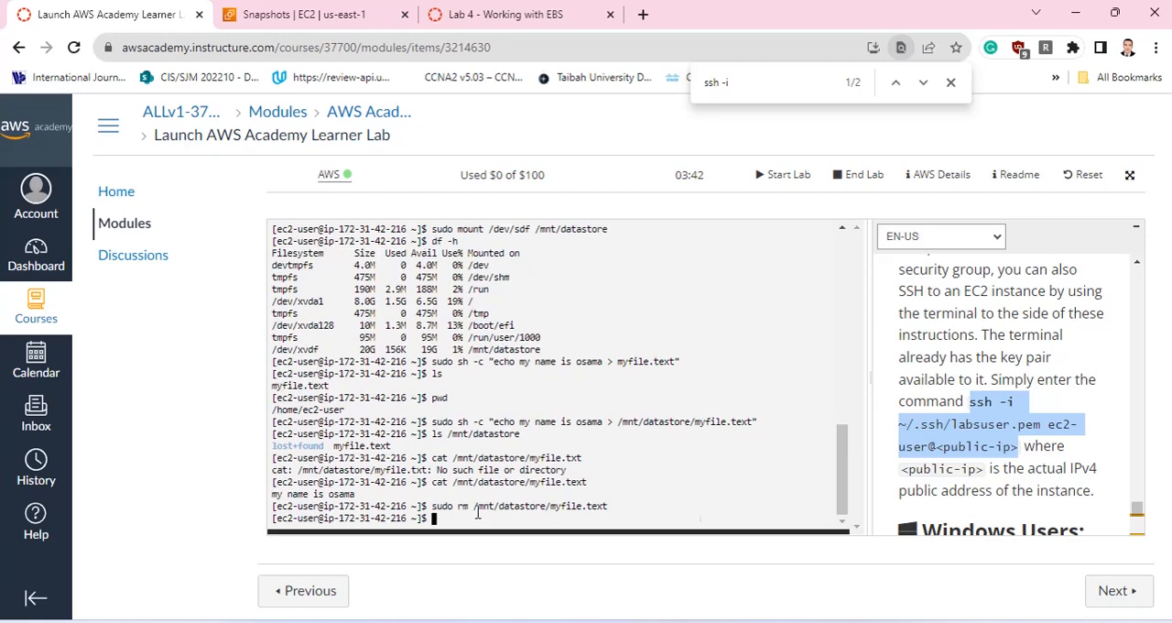
List the contents of /mnt/datastore in the terminal to check that myfile.text is gone.
type("ls /mnt/datastore")
key("Return")
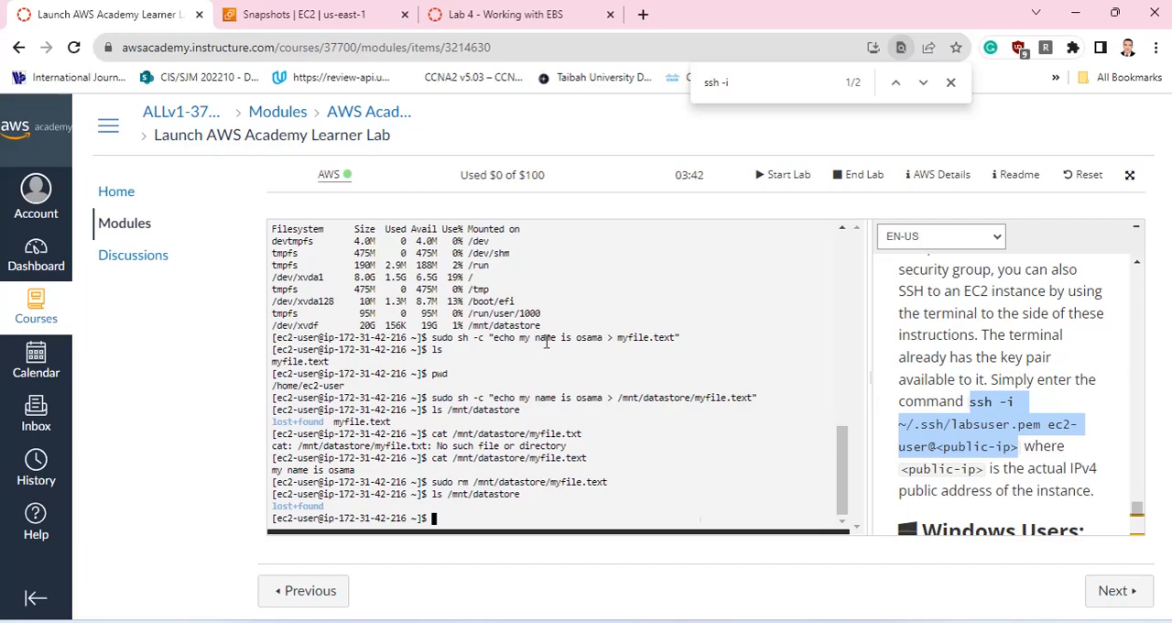
Switch to the EC2 snapshots list, refresh it, and start creating a volume from Vol Snapshot, reviewing its settings.
left_click(307, 14)
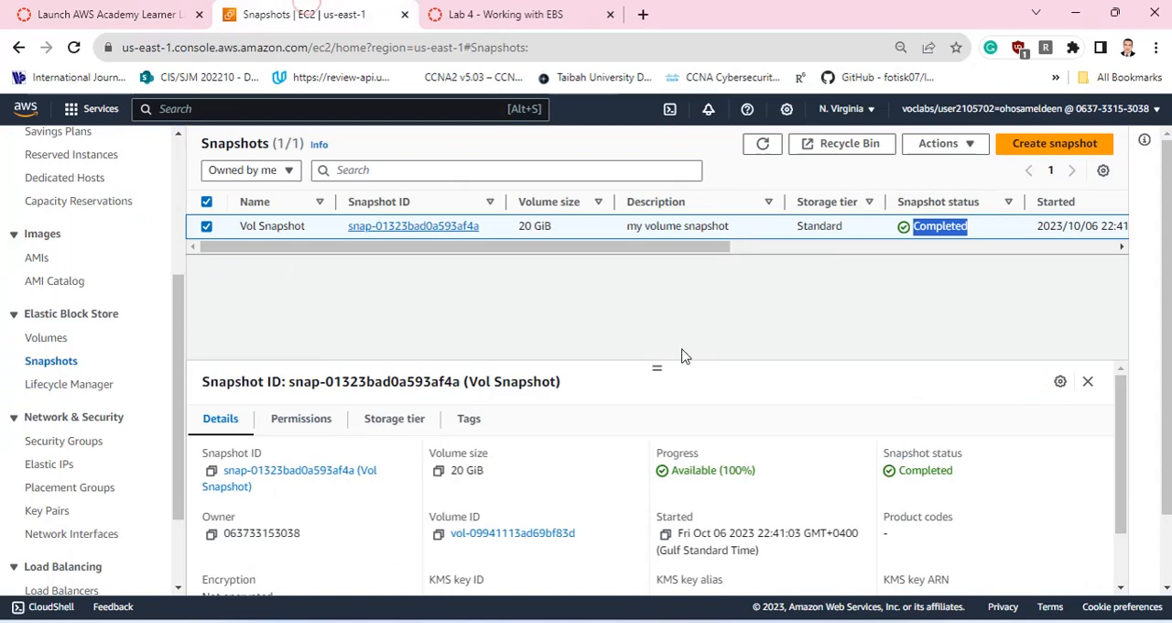
left_click(255, 266)
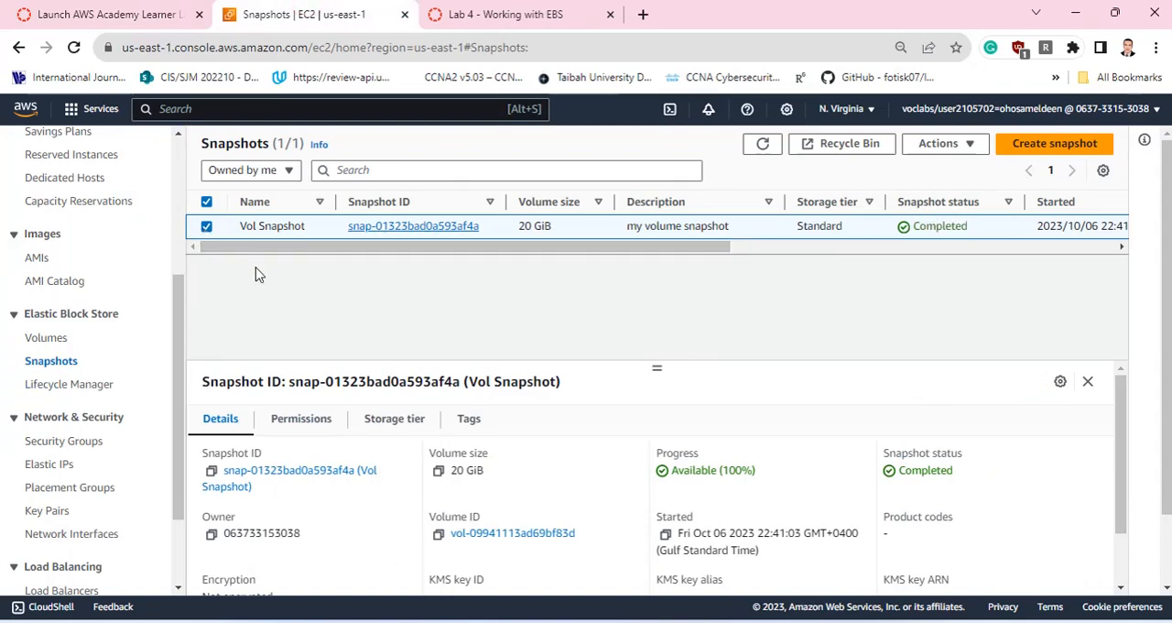
left_click(764, 144)
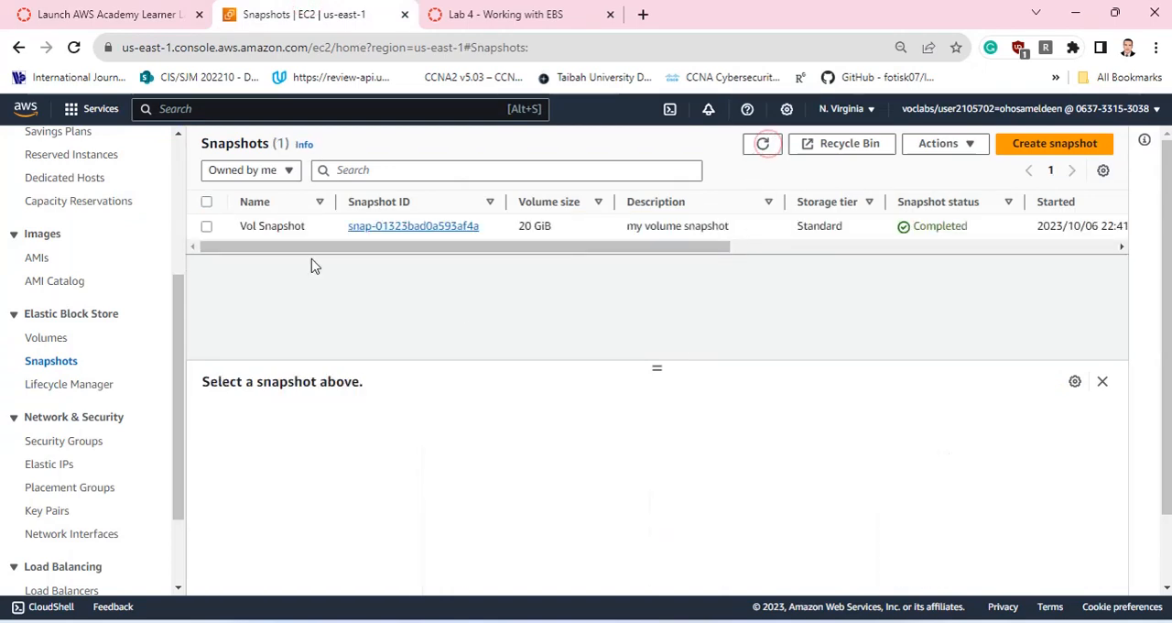
left_click(207, 227)
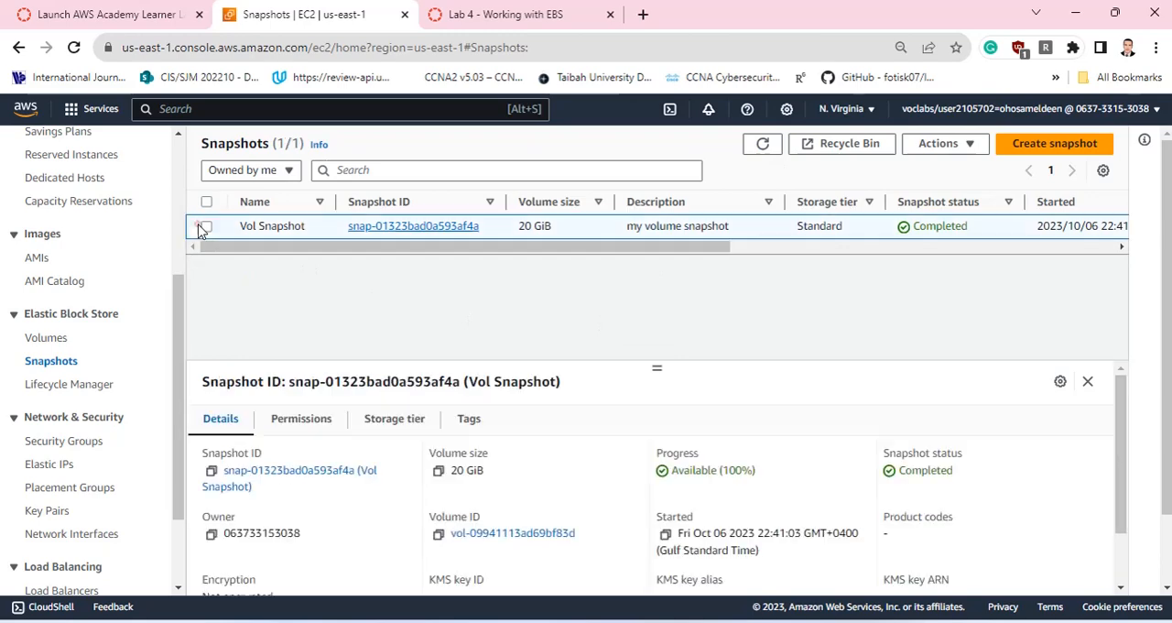
left_click(948, 144)
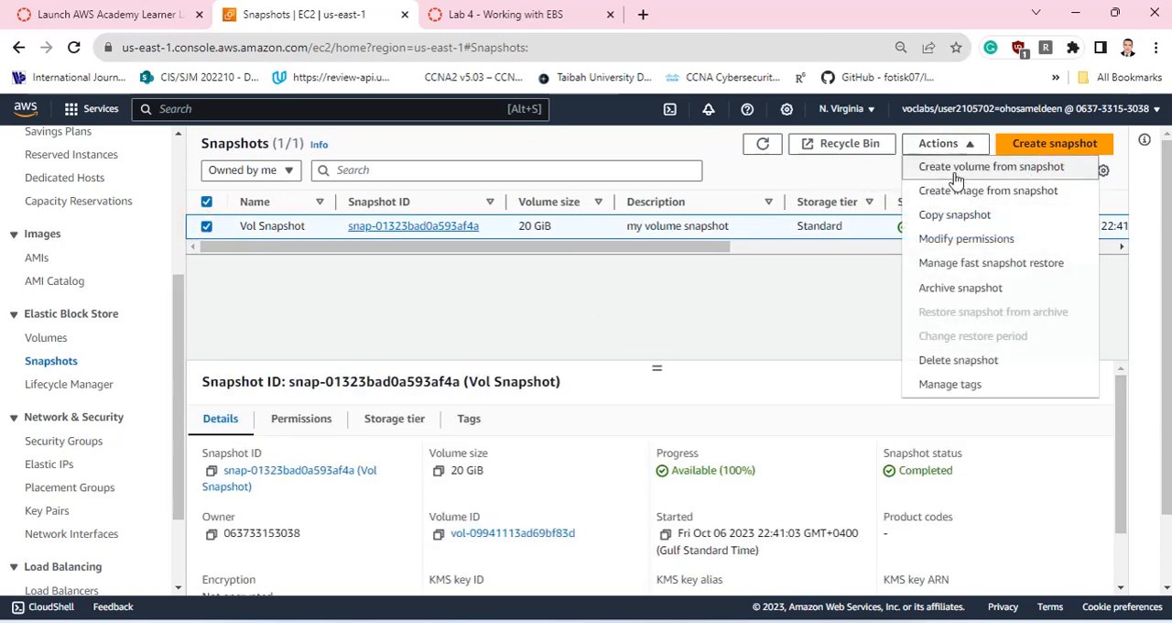
left_click(957, 174)
scroll(369, 324, "down", 2)
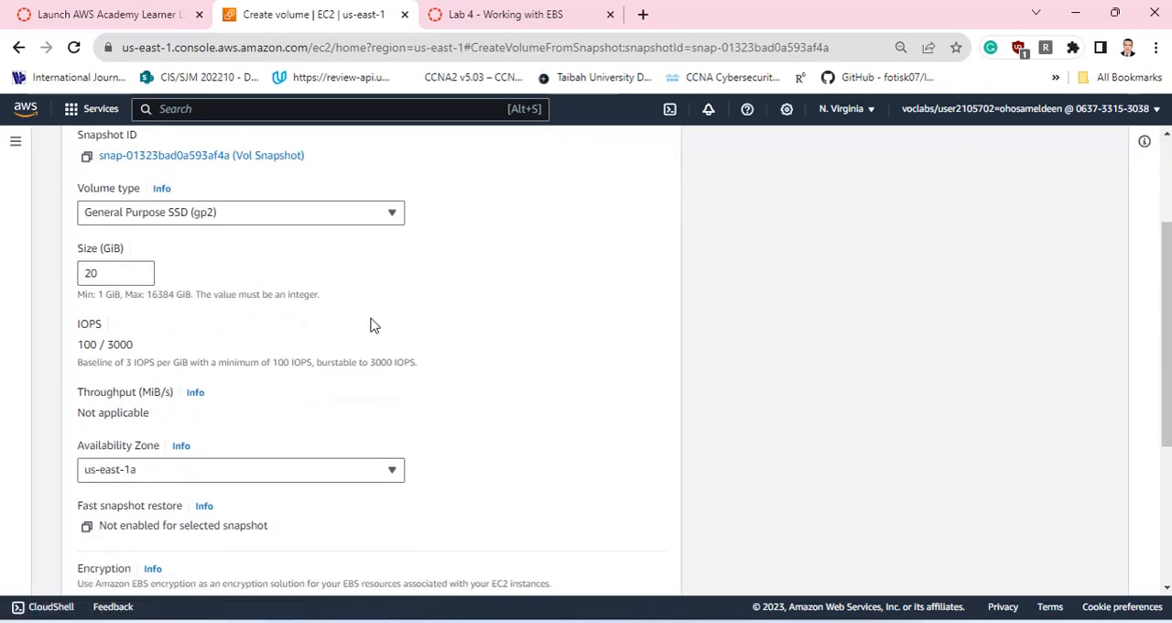
scroll(245, 363, "down", 3)
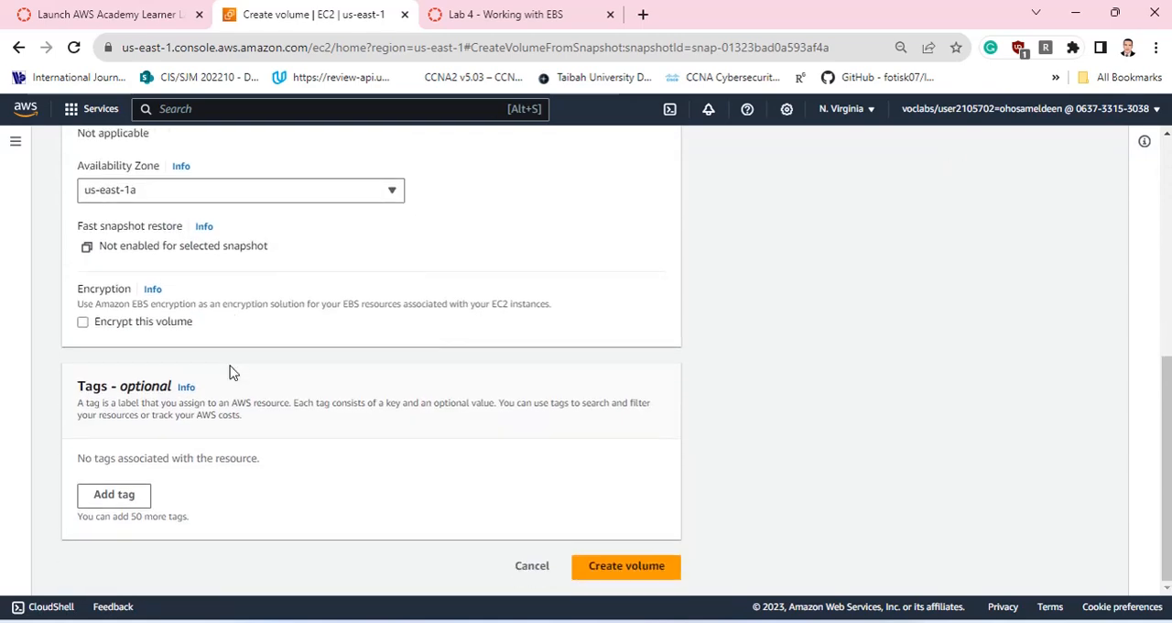
scroll(220, 348, "up", 2)
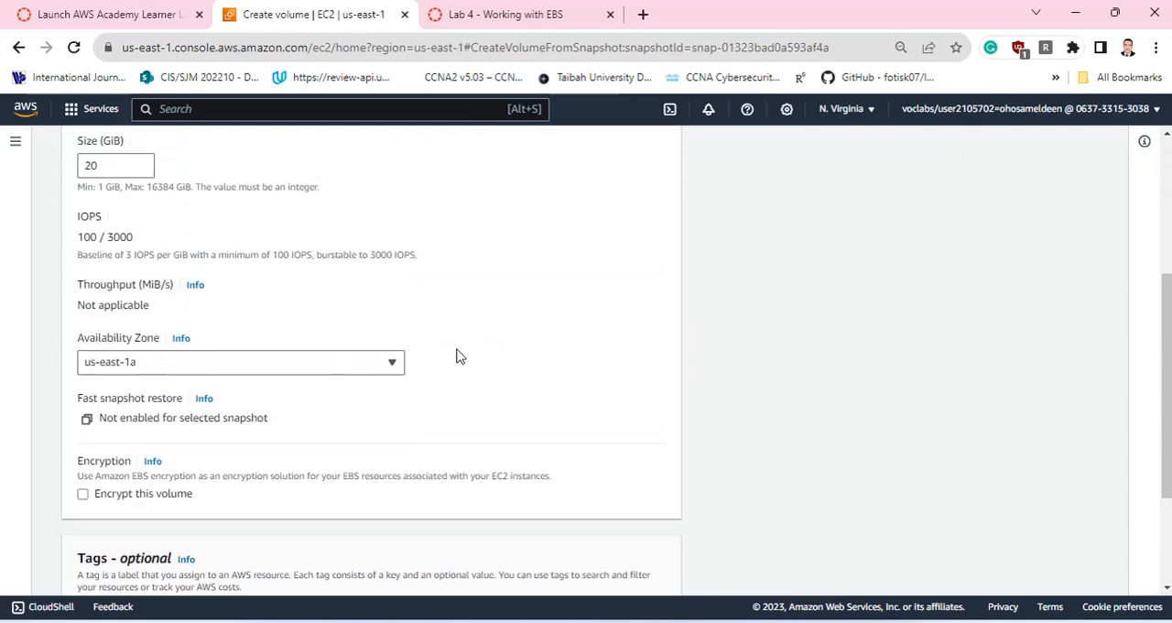
scroll(455, 356, "down", 2)
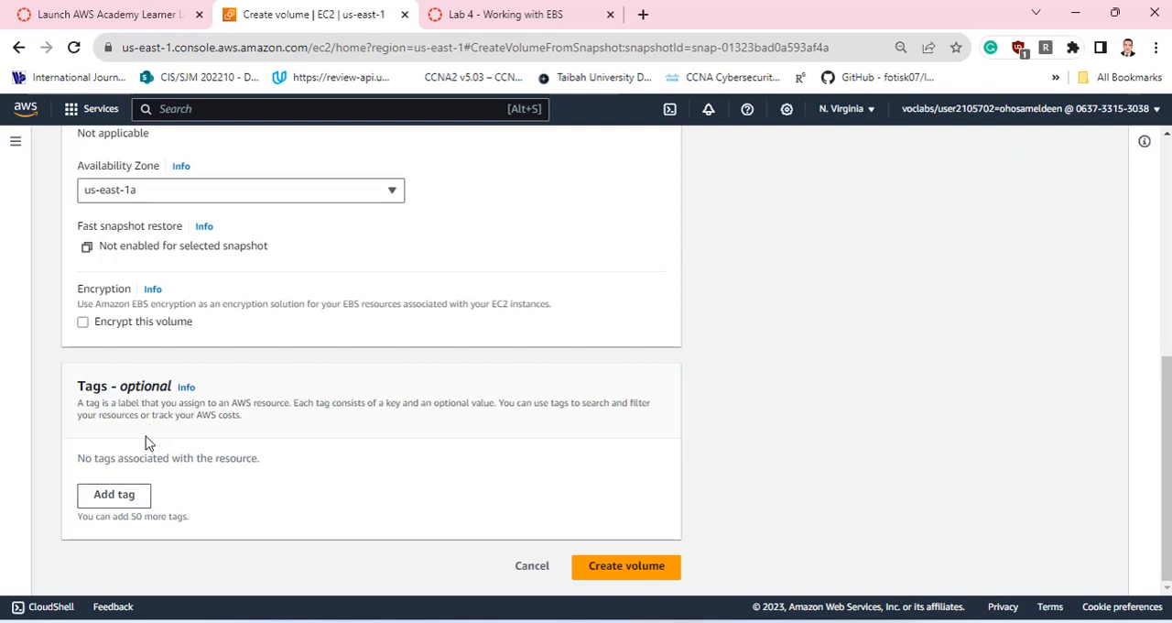
Add a tag with key Name and value Restored Volume, and create the volume in us-east-1a.
left_click(114, 498)
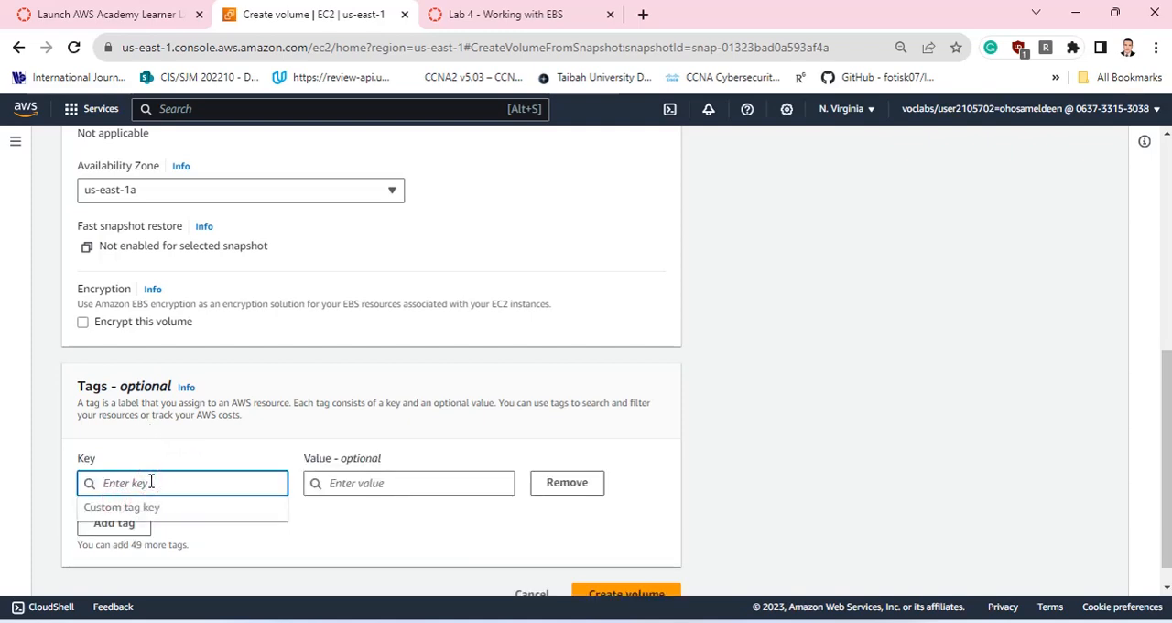
type("Name")
left_click(335, 482)
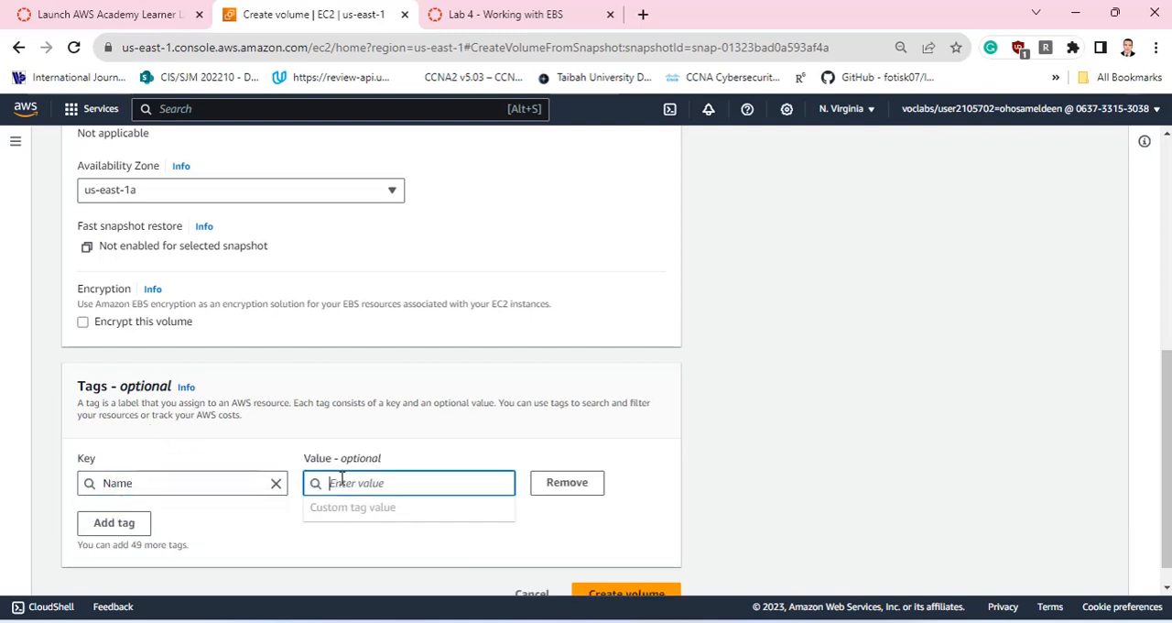
type("REs")
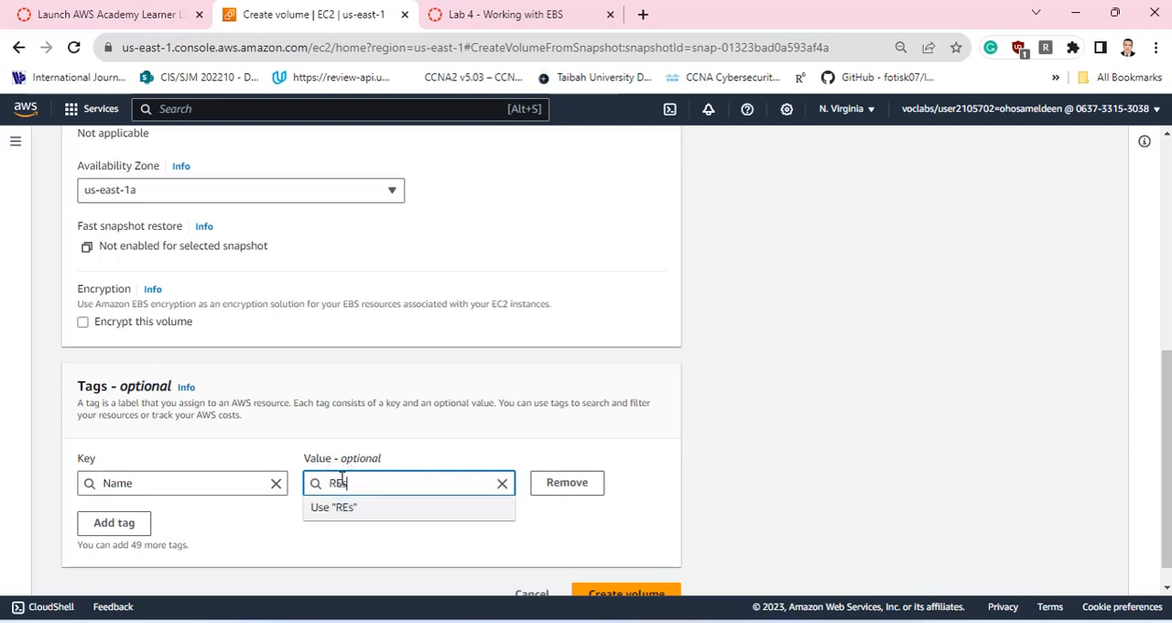
key("BackSpace")
key("BackSpace")
type("estored Volume")
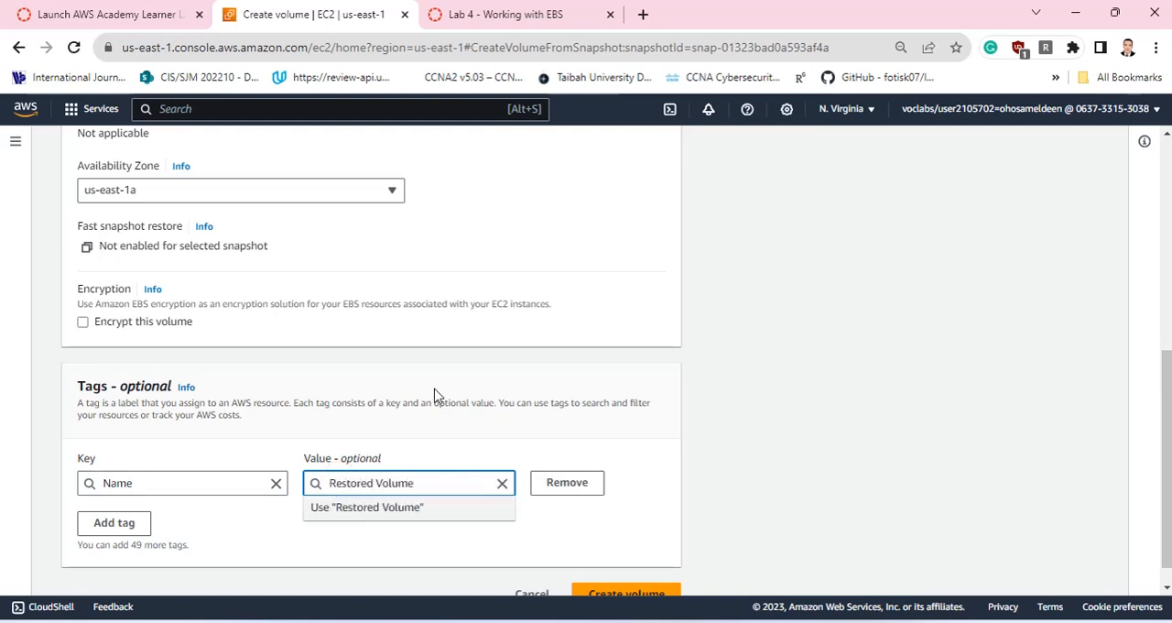
left_click(449, 394)
scroll(599, 497, "down", 1)
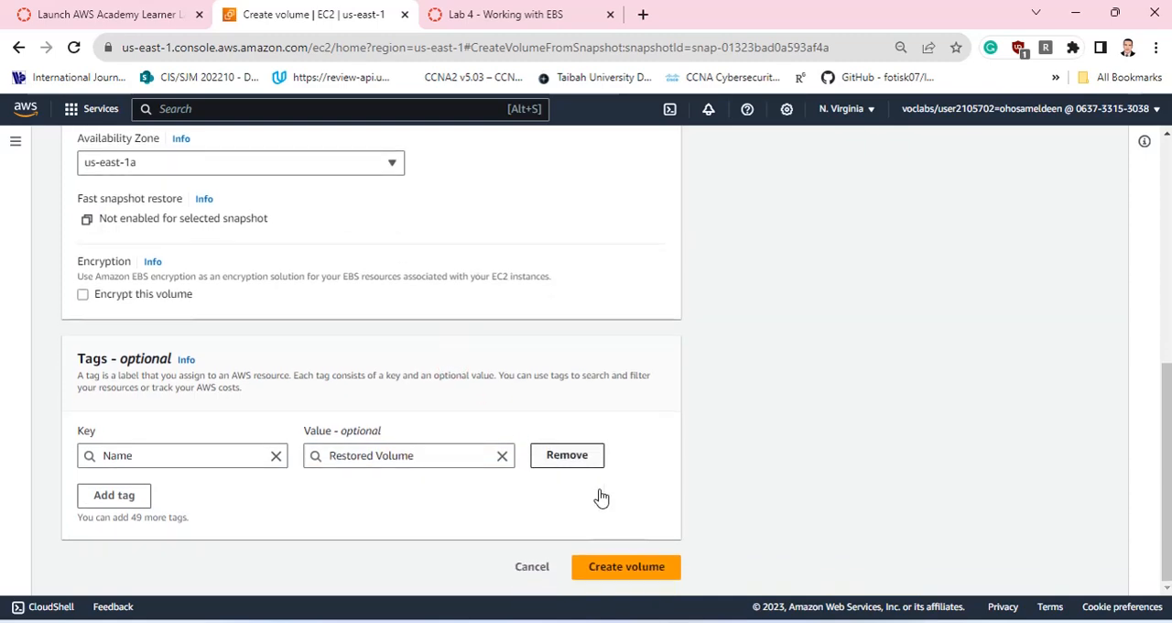
left_click(626, 567)
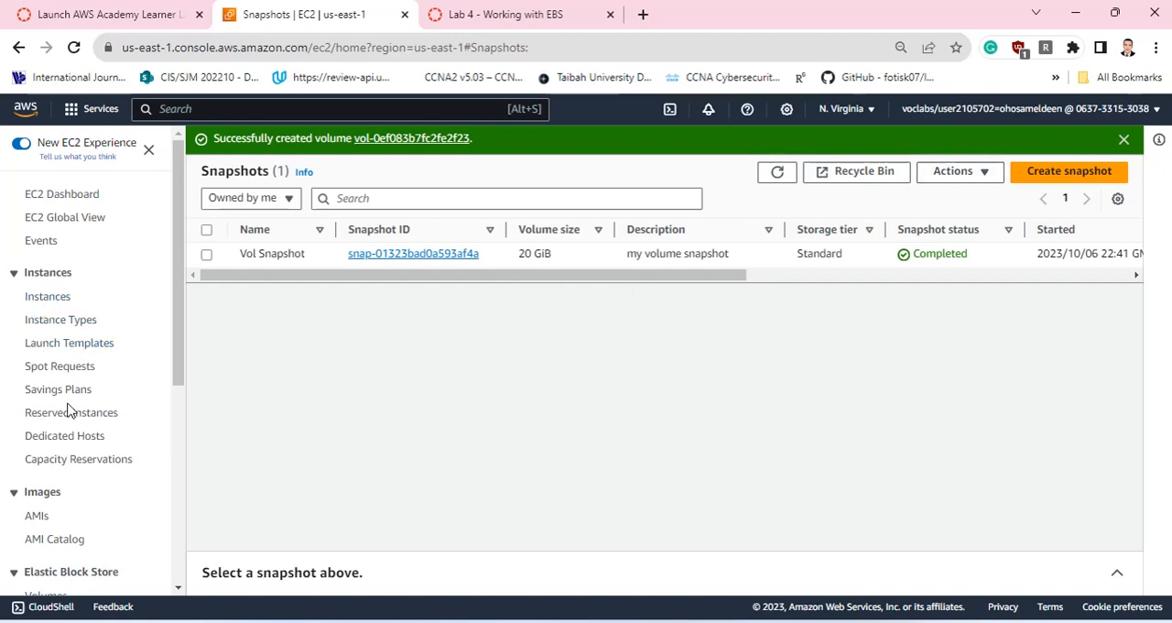
Attach Restored Volume from the EBS volumes list to the MyWebServer instance as /dev/sdg, and refresh the volumes list.
scroll(73, 382, "down", 3)
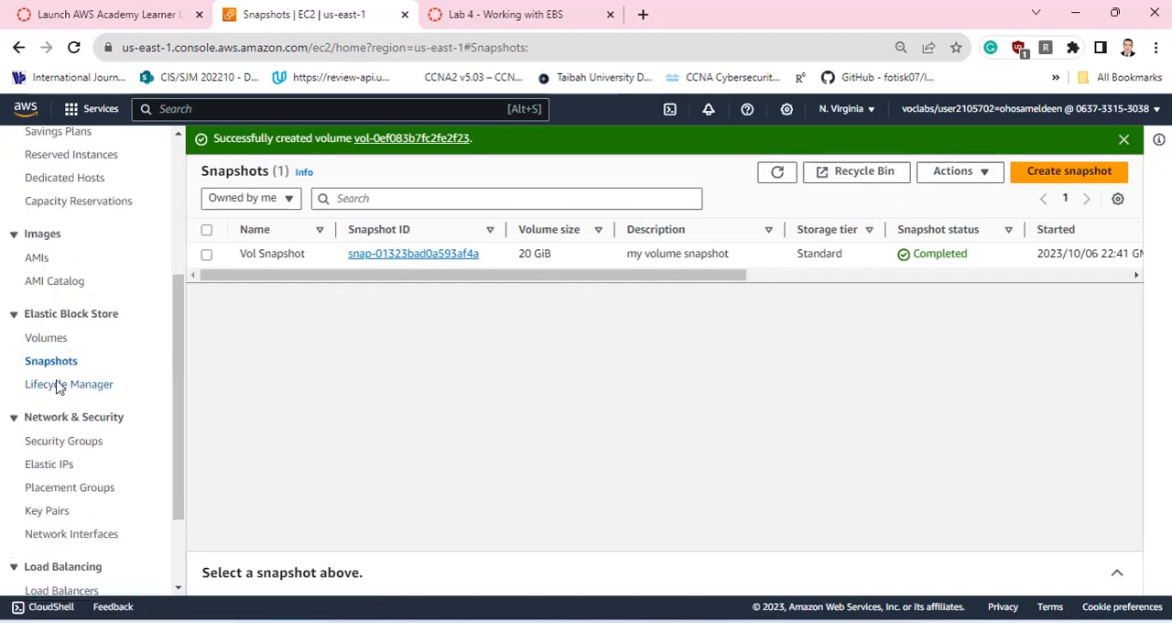
left_click(46, 338)
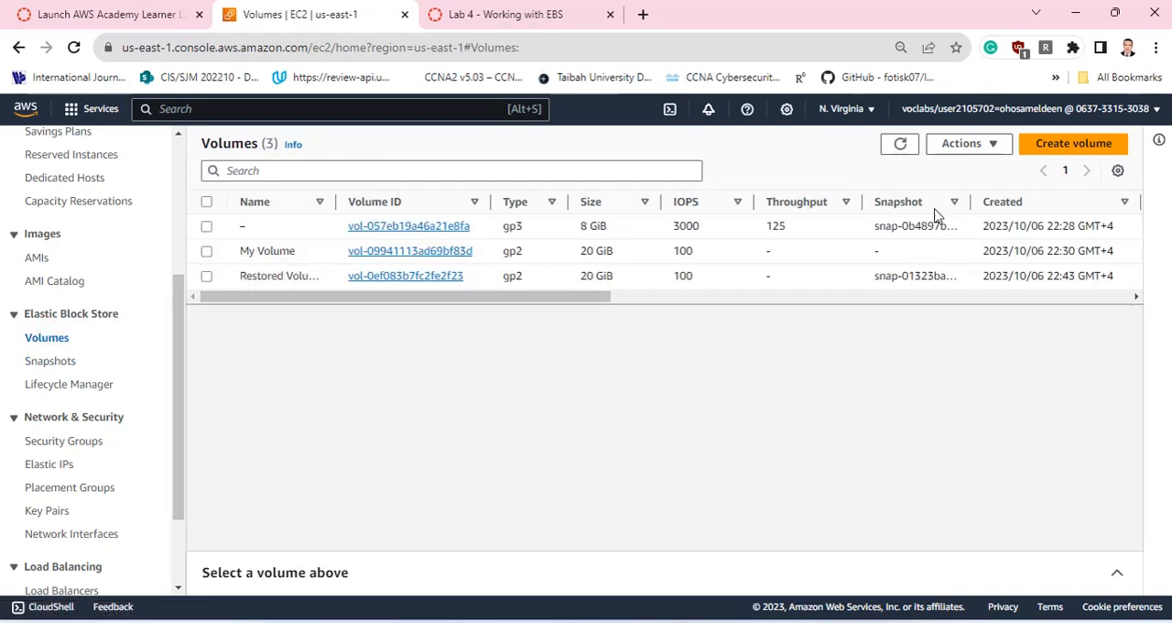
left_click(903, 144)
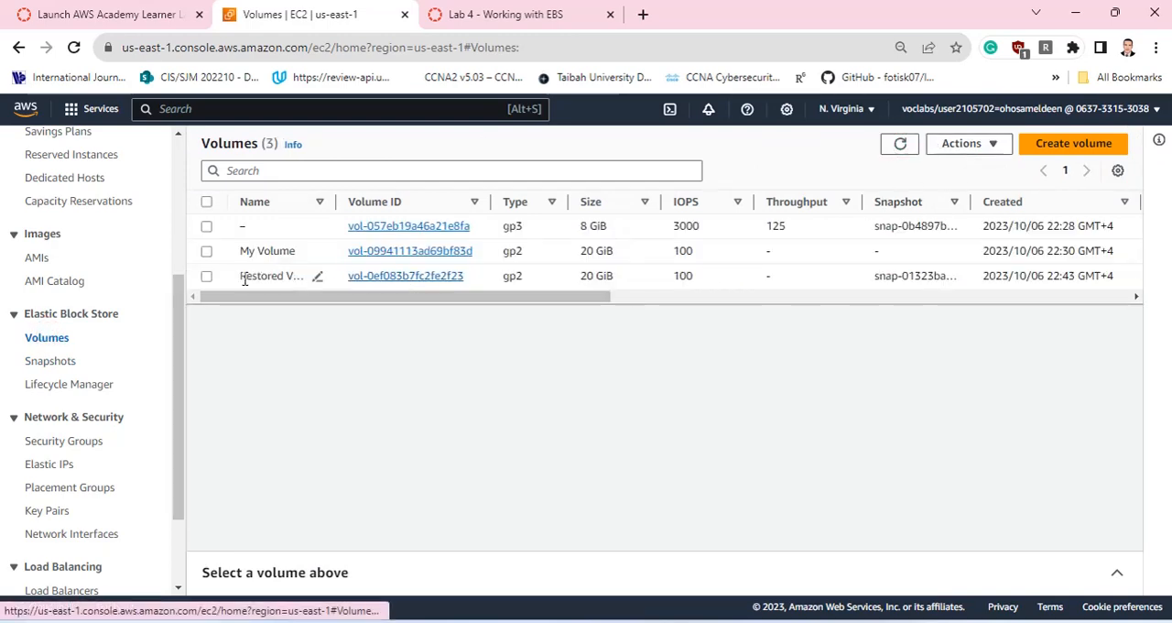
left_click(207, 277)
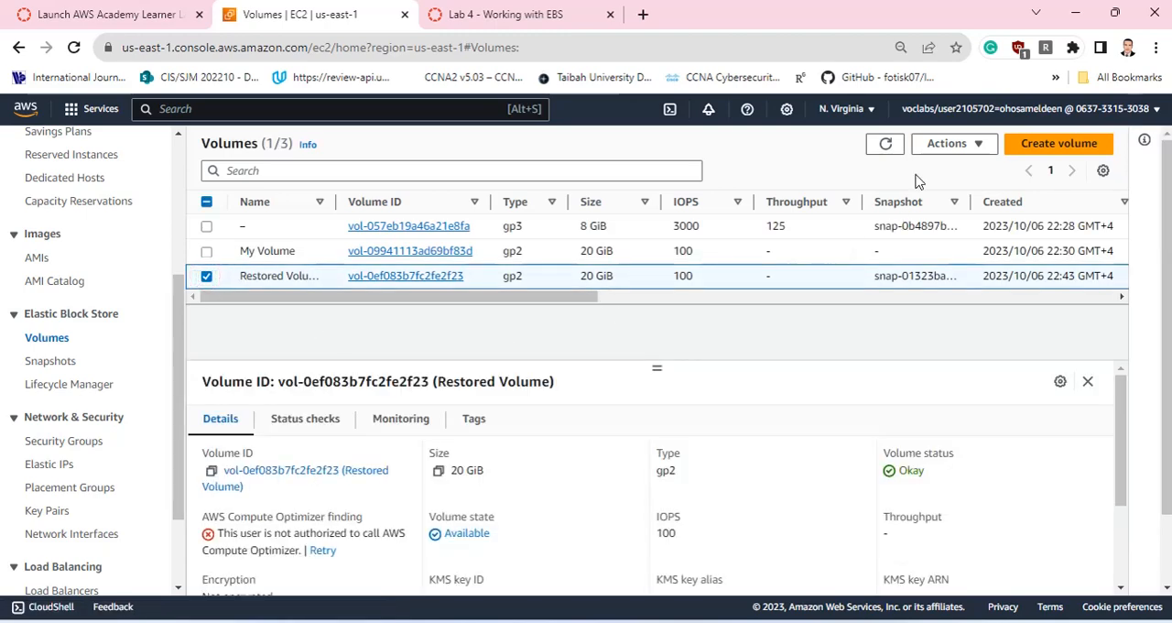
left_click(948, 145)
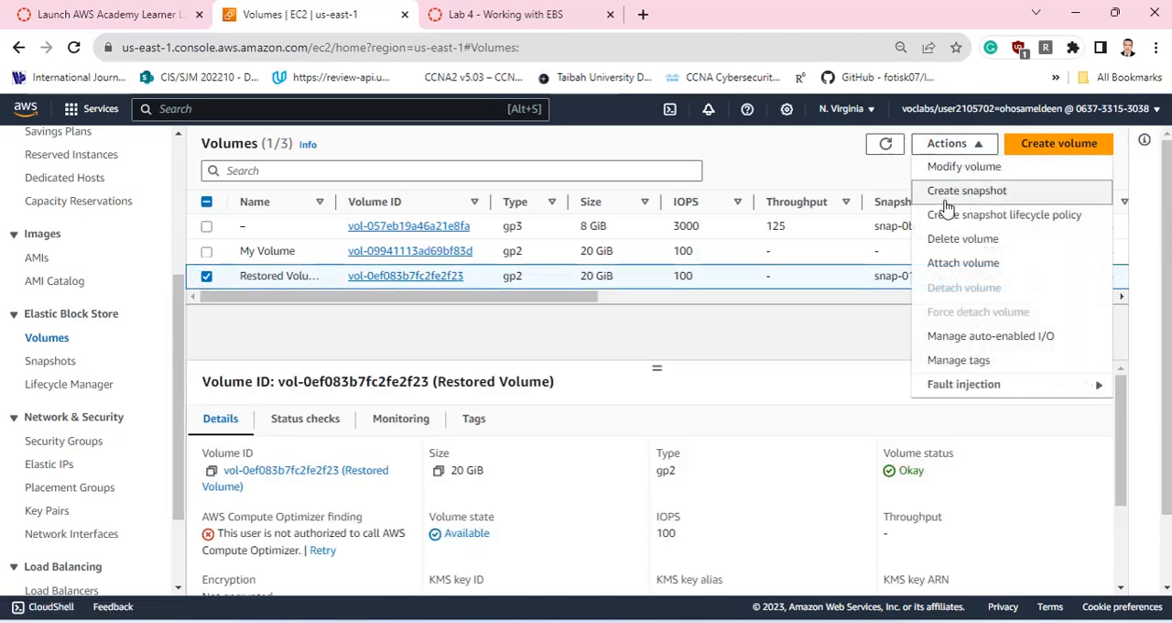
left_click(947, 263)
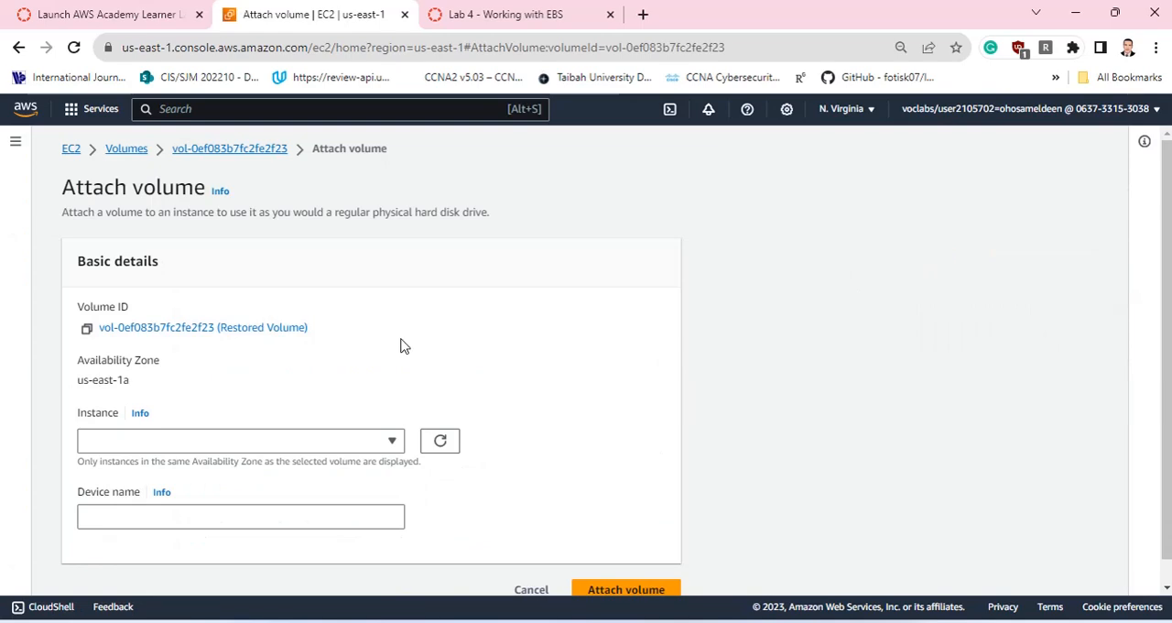
scroll(400, 342, "down", 1)
left_click(217, 415)
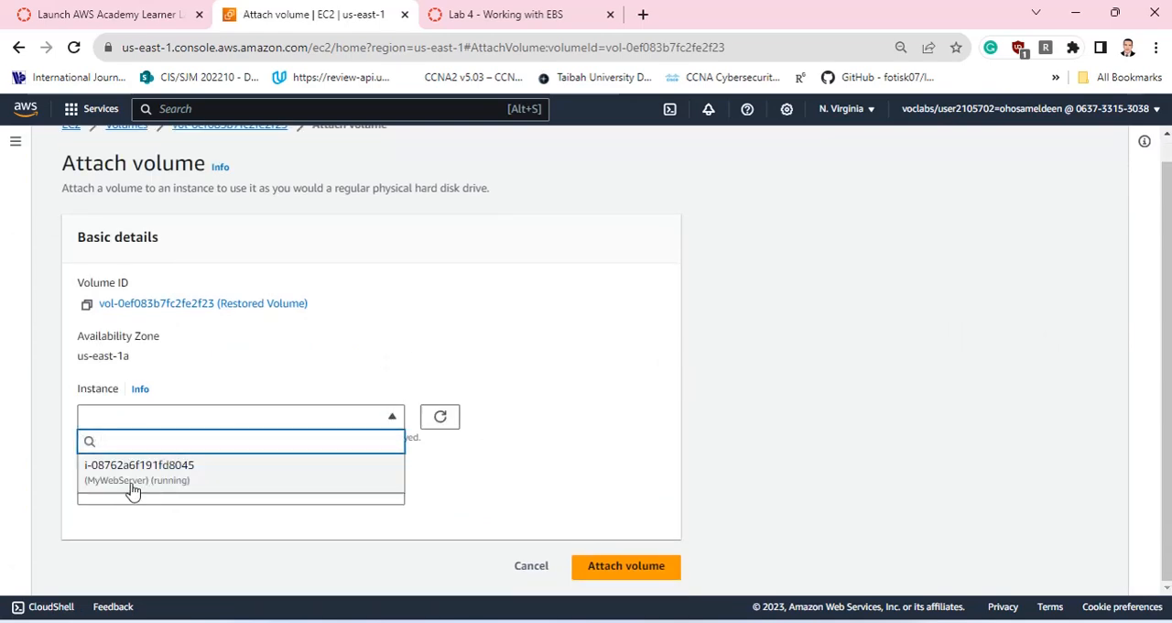
left_click(172, 471)
scroll(550, 372, "down", 1)
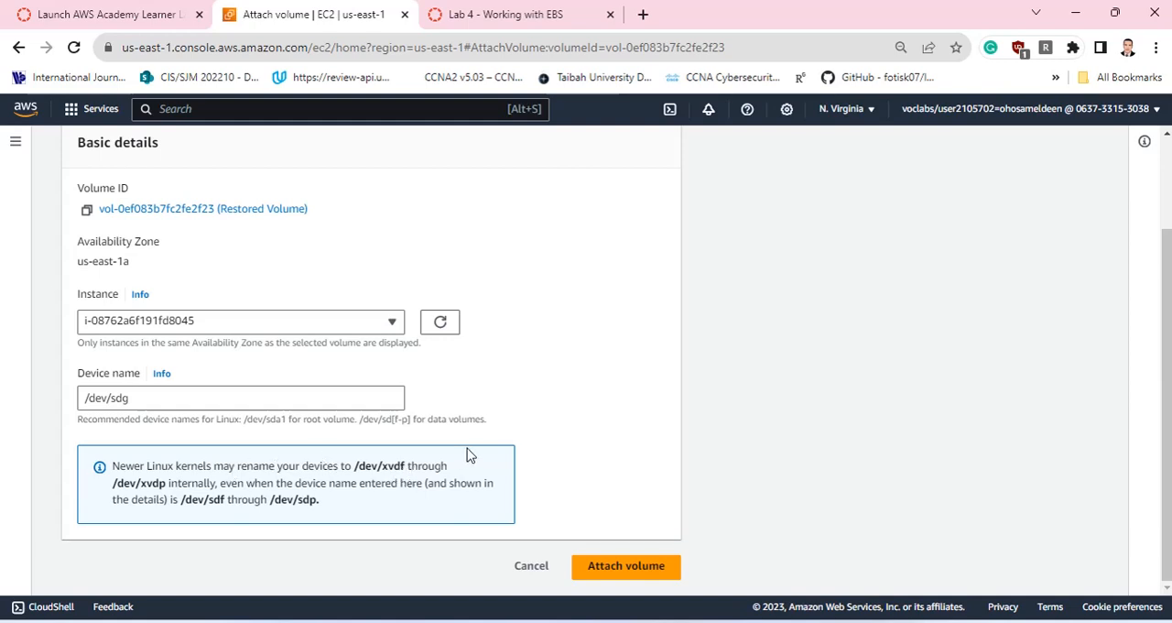
left_click(621, 567)
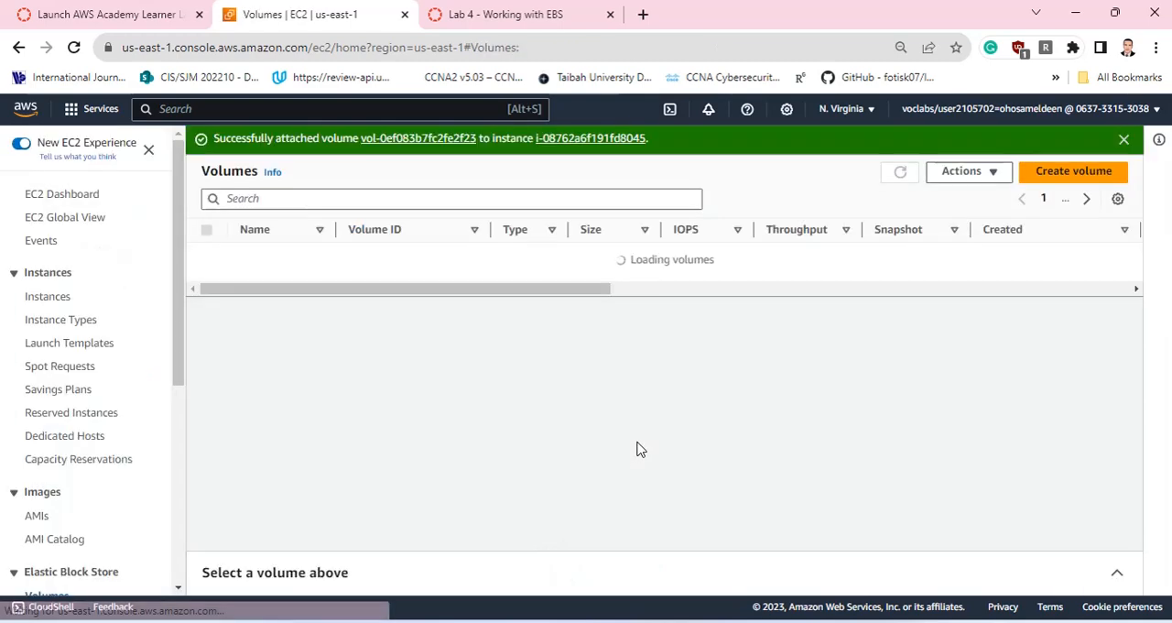
left_click(902, 173)
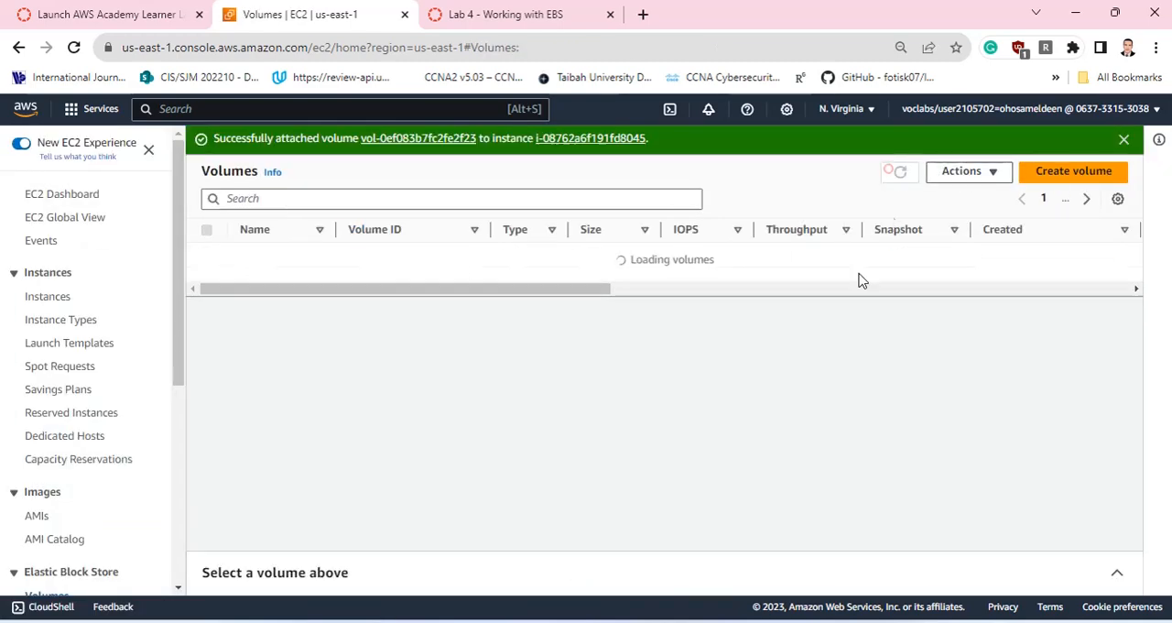
Refresh the EC2 instances list and examine the block devices in MyWebServer's storage details, including the volume size of /dev/sdg.
left_click(54, 298)
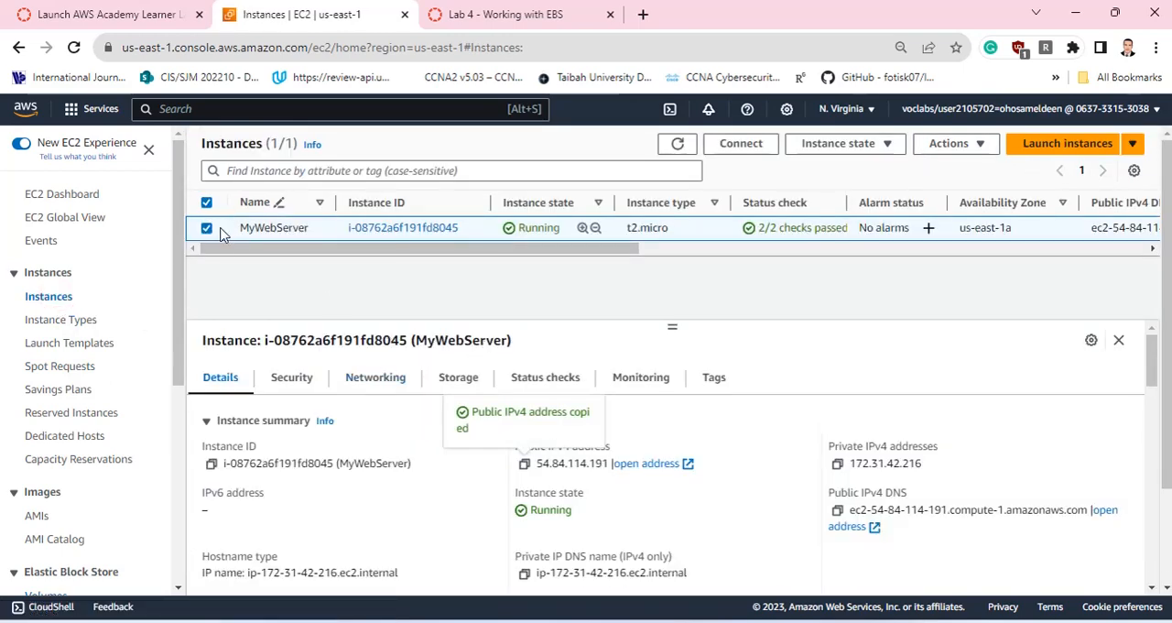
left_click(676, 143)
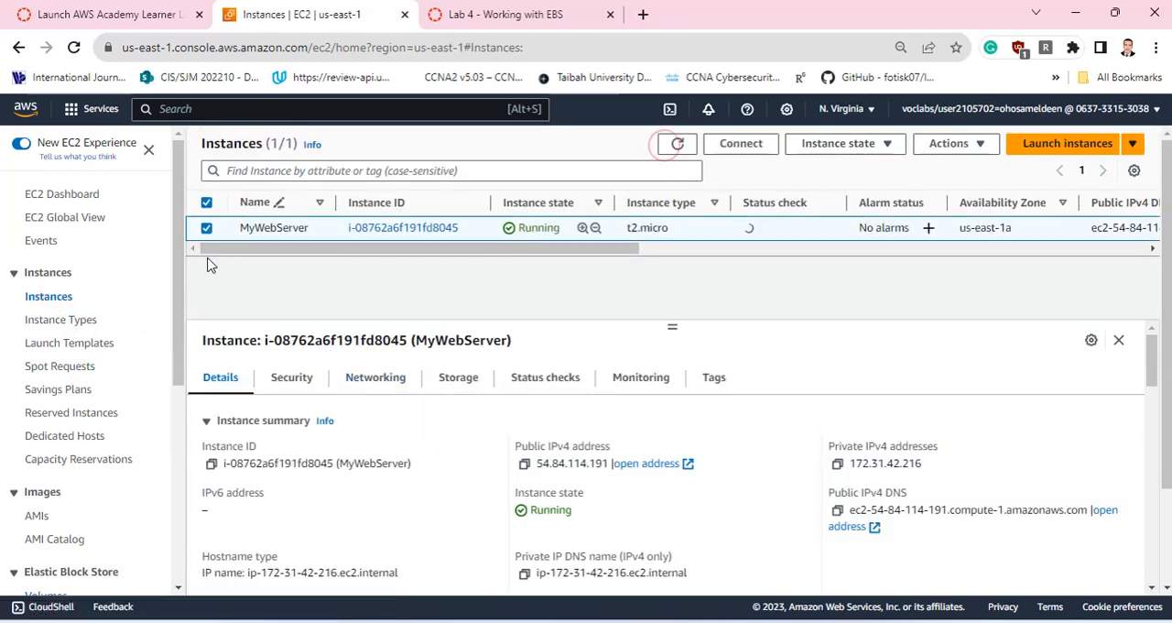
left_click(455, 379)
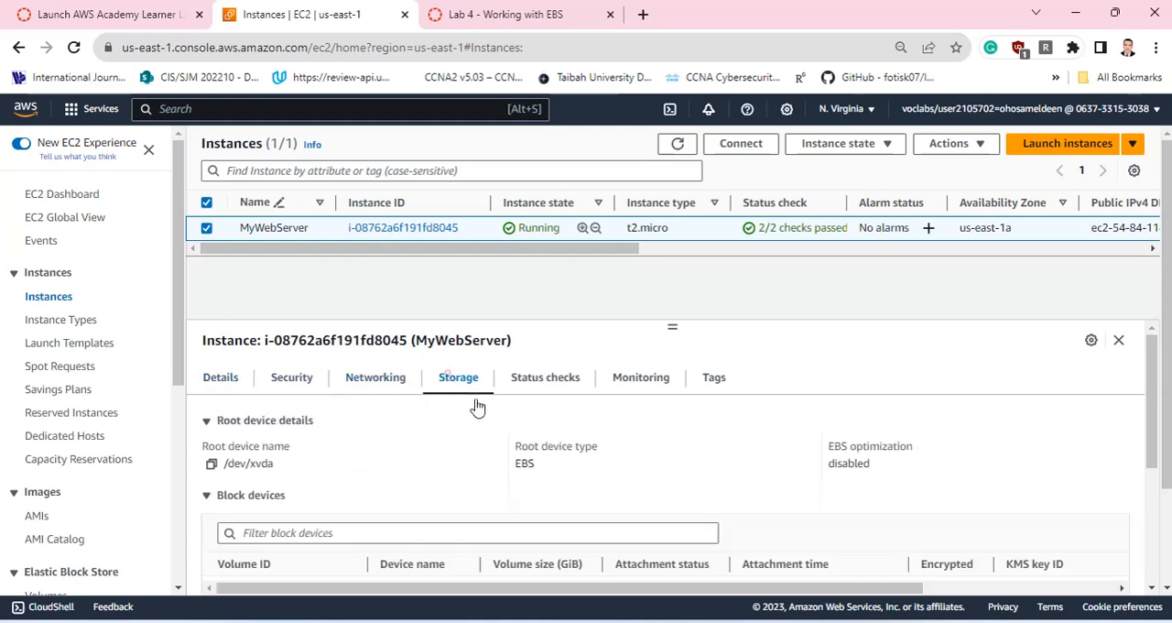
scroll(604, 453, "down", 3)
scroll(513, 475, "up", 1)
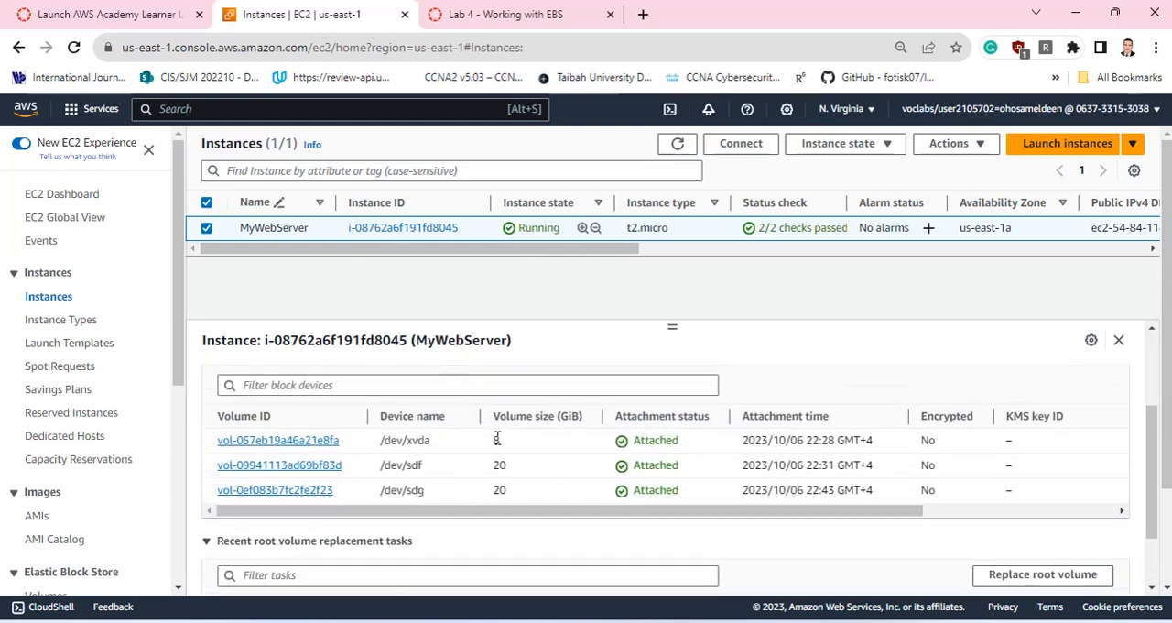
left_click_drag(500, 486, 531, 491)
left_click(504, 490)
Return to the lab terminal and place the focus on its command prompt.
left_click(137, 13)
left_click(407, 519)
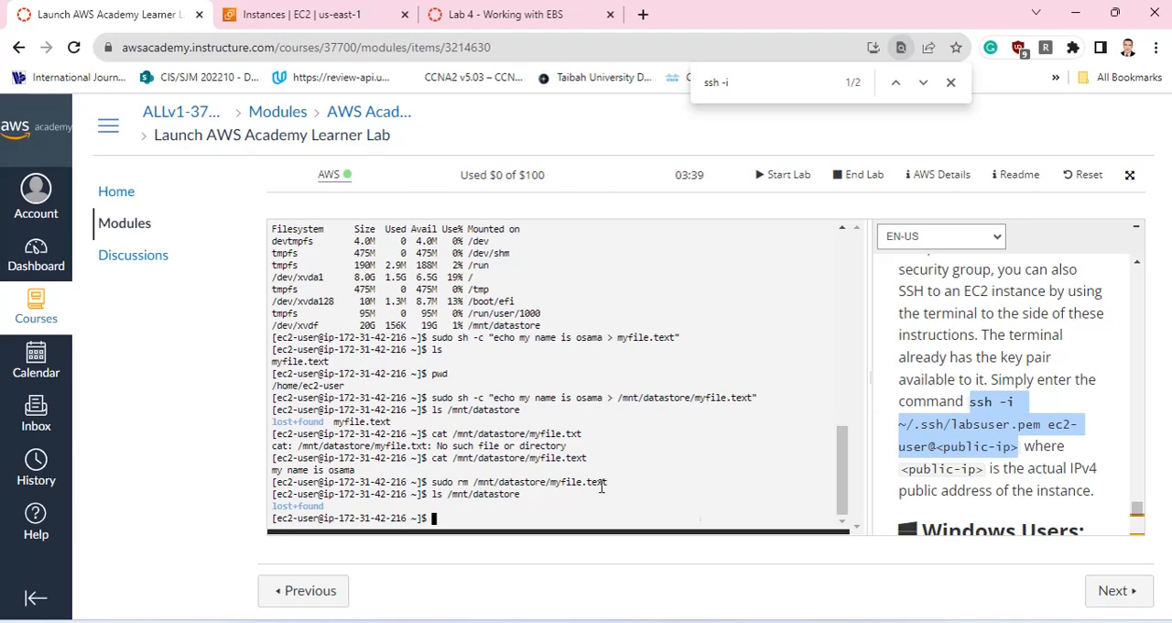
Create the directory /mnt/datastore1 with superuser rights as a second mount point.
type("sudo mkdir /mnt/datastore")
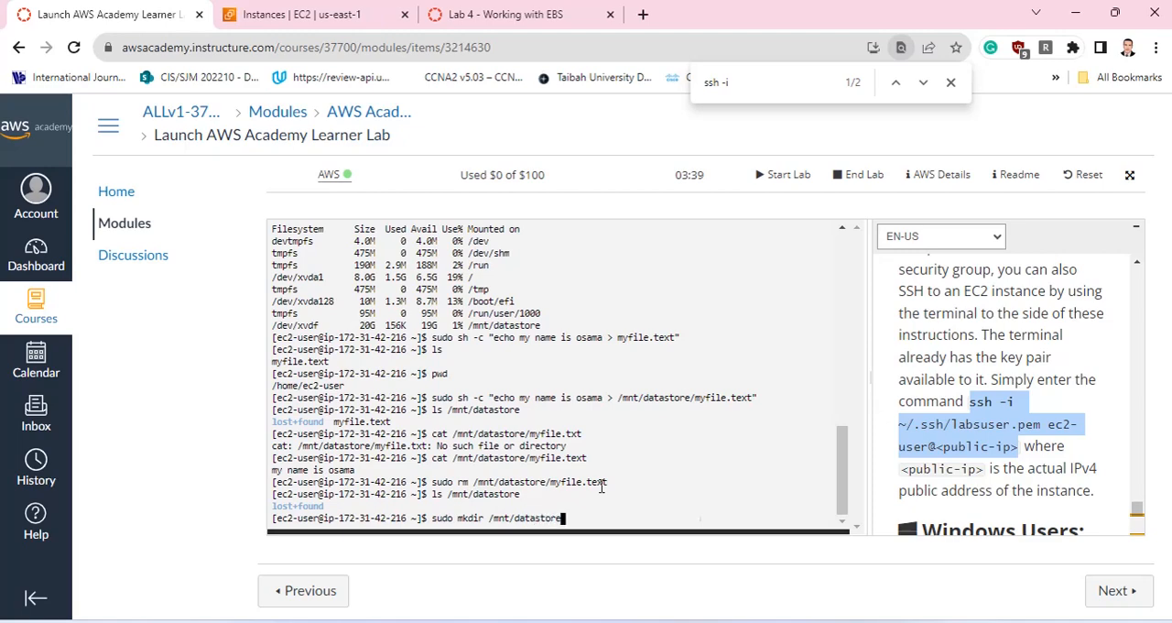
type("1")
key("Return")
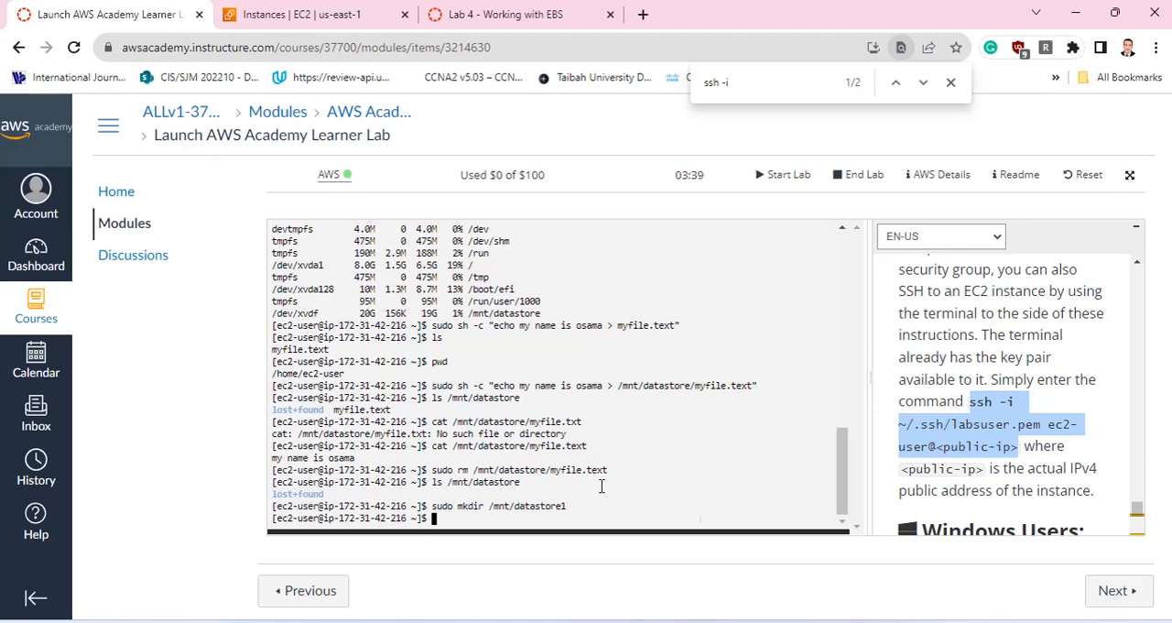
Mount the restored volume's device /dev/sdg on /mnt/datastore1 using sudo mount.
type("sudo mount /dev/sd")
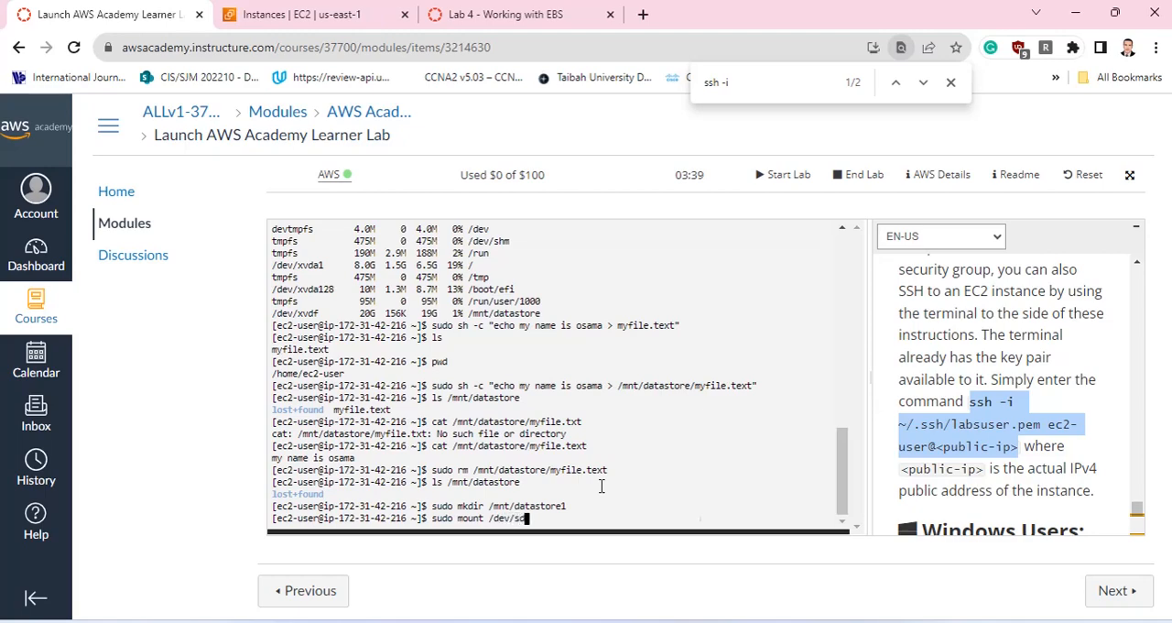
type("g /mnt/datastore1")
key("Return")
List the mounted file systems in human-readable sizes with df -h and check the /dev/xvdg entry.
type("d")
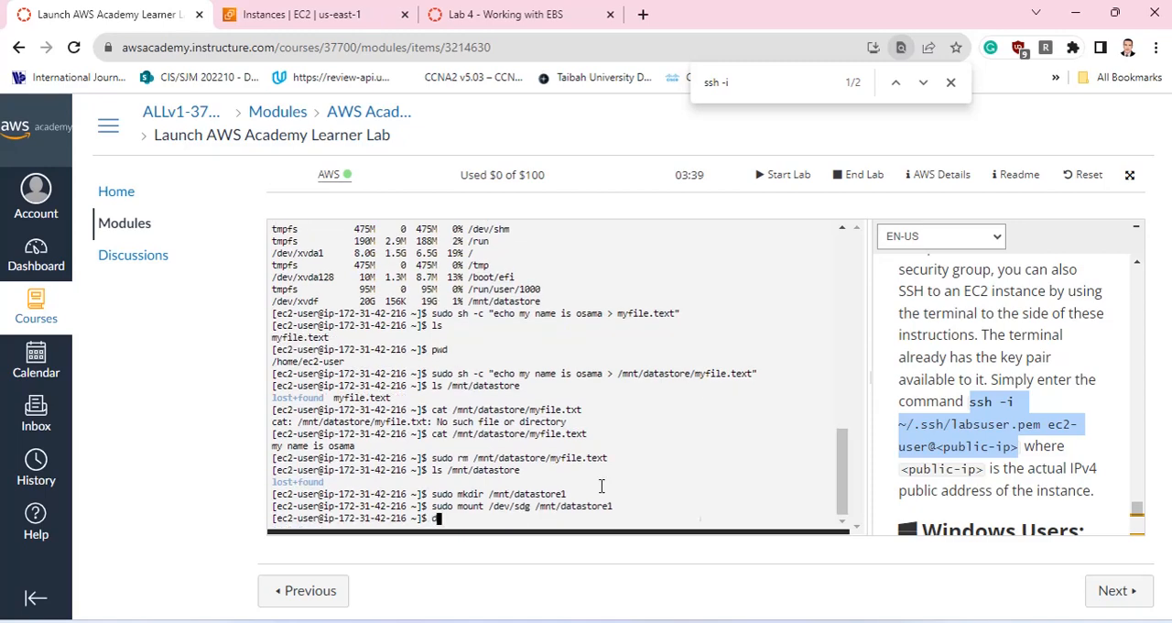
type("f -h")
key("Return")
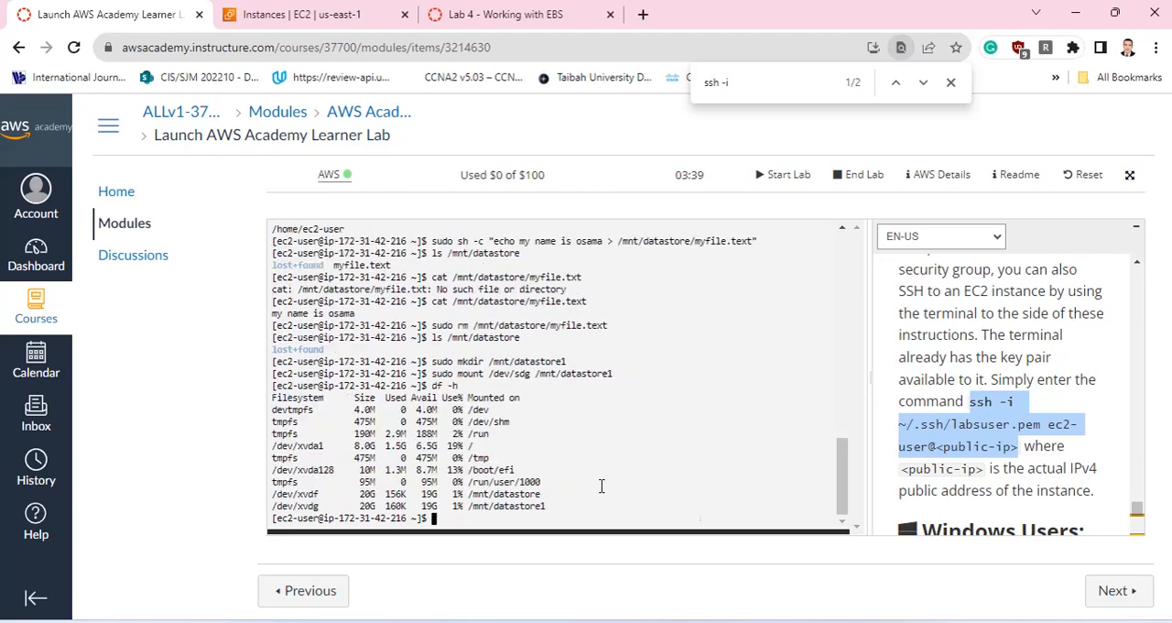
left_click_drag(355, 491, 376, 506)
List the contents of /mnt/datastore1 and check for the restored file.
left_click(455, 516)
type("ls /mnt/datastor")
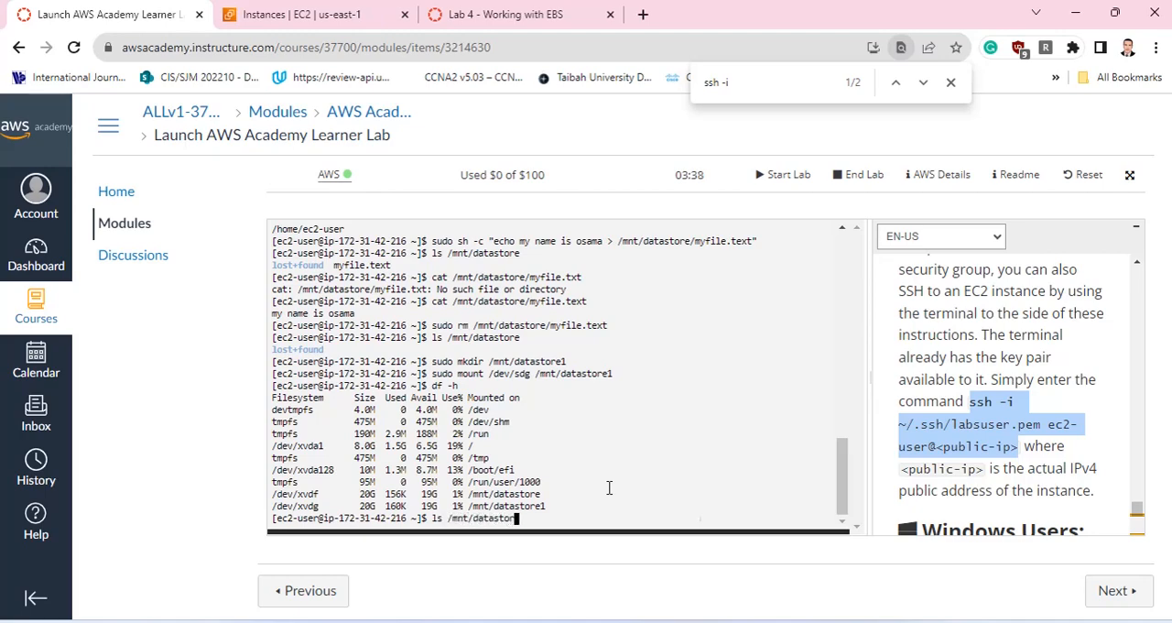
type("e1")
key("Return")
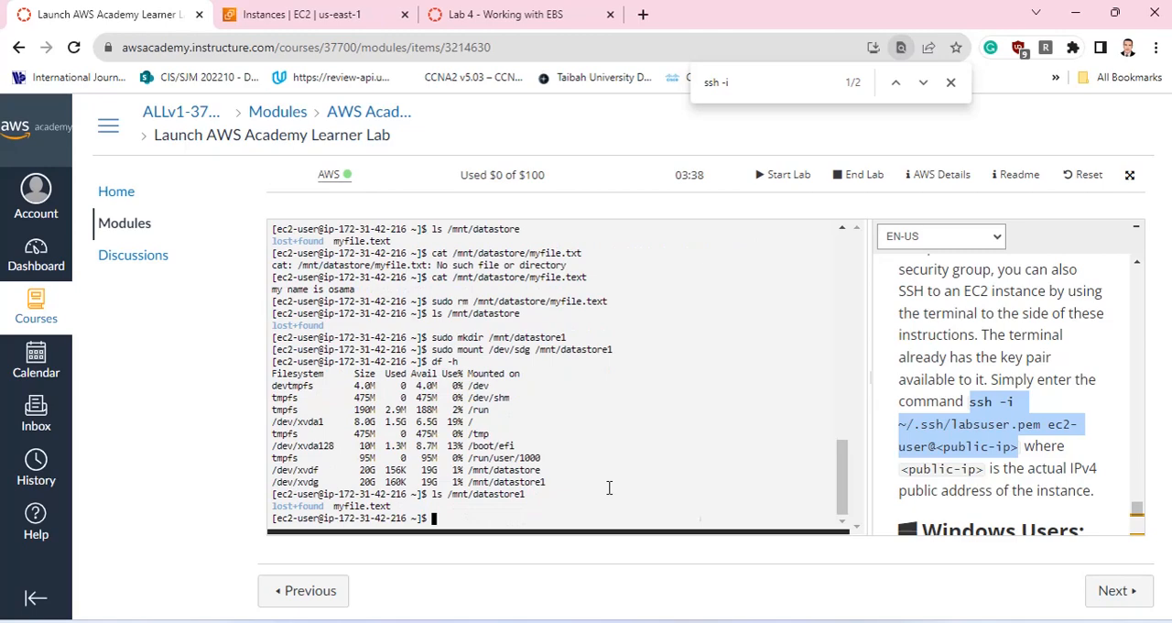
left_click_drag(395, 505, 350, 505)
Print the contents of /mnt/datastore1/myfile.text with cat and check the restored text.
left_click(448, 518)
type("cat /mnt/datastore1/f")
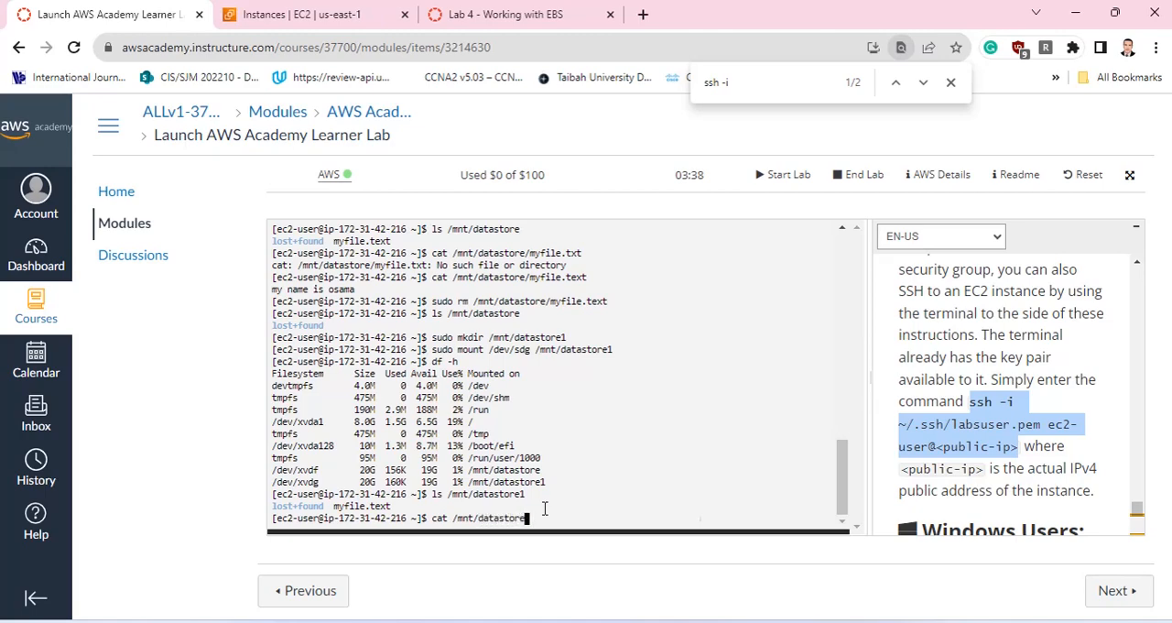
key("BackSpace")
type("myfile")
type("text")
key("BackSpace")
key("BackSpace")
key("BackSpace")
key("BackSpace")
type(".txt")
key("BackSpace")
key("BackSpace")
type("ext")
key("Return")
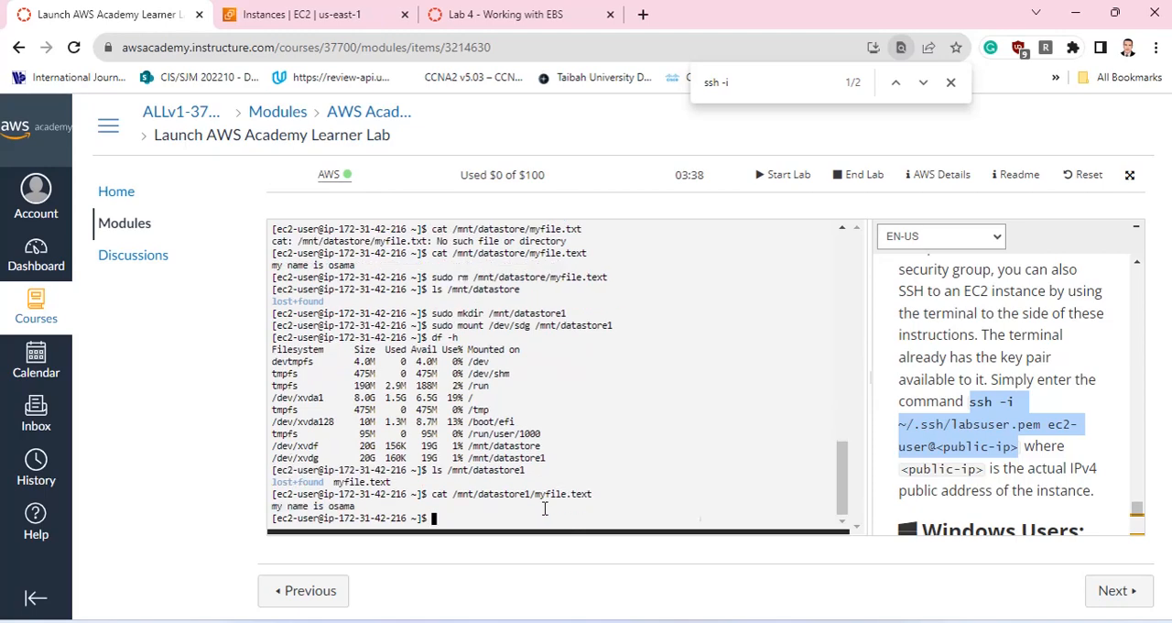
left_click_drag(359, 507, 264, 510)
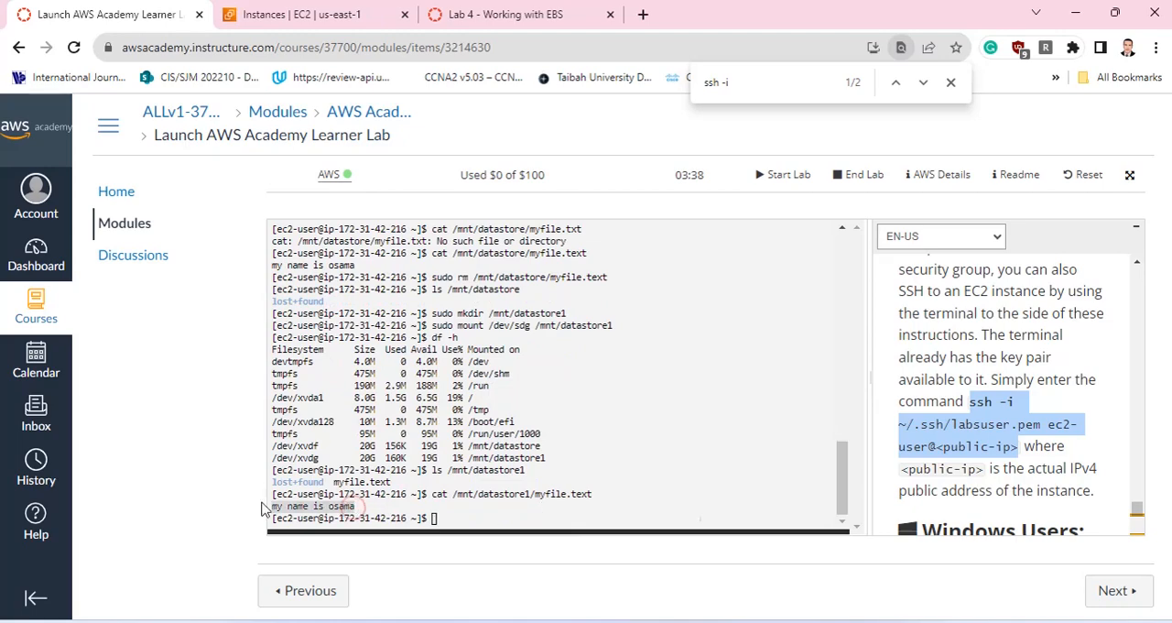
left_click(517, 476)
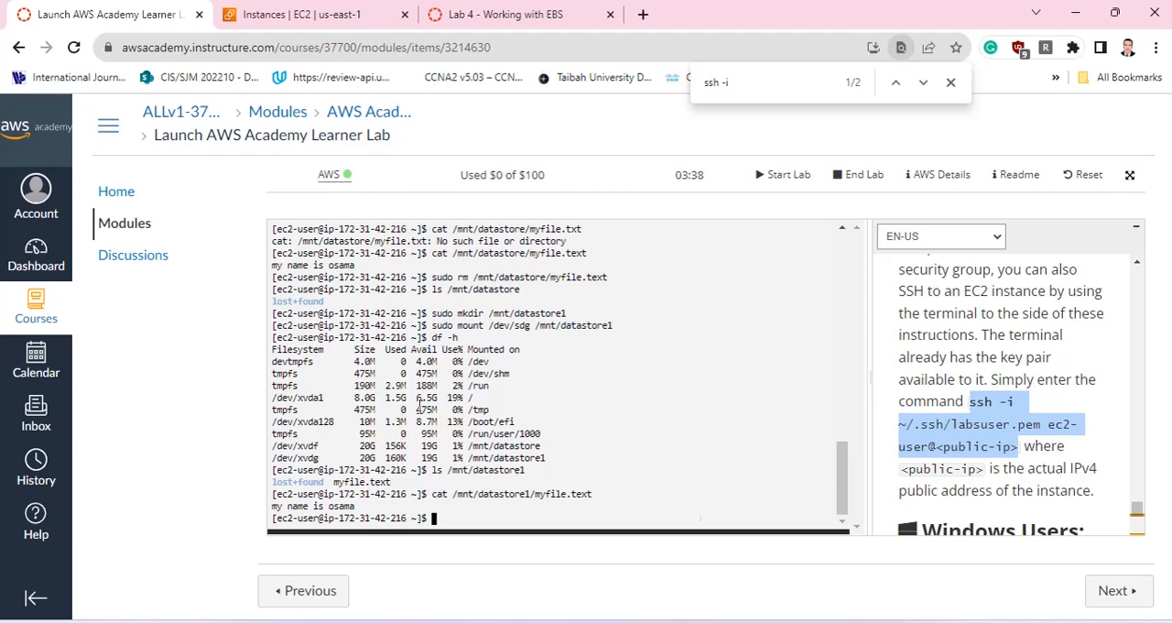
Return to the Lab 4 - Working with EBS instructions and review the overview and architecture diagram at their beginning.
left_click(333, 14)
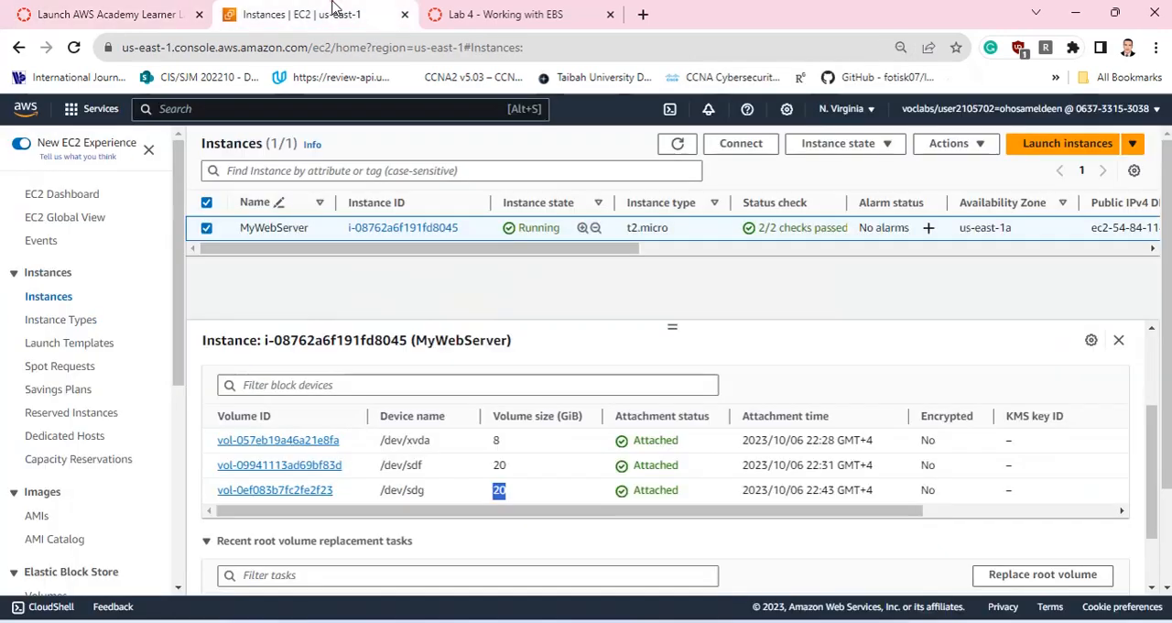
left_click(482, 12)
scroll(467, 380, "up", 15)
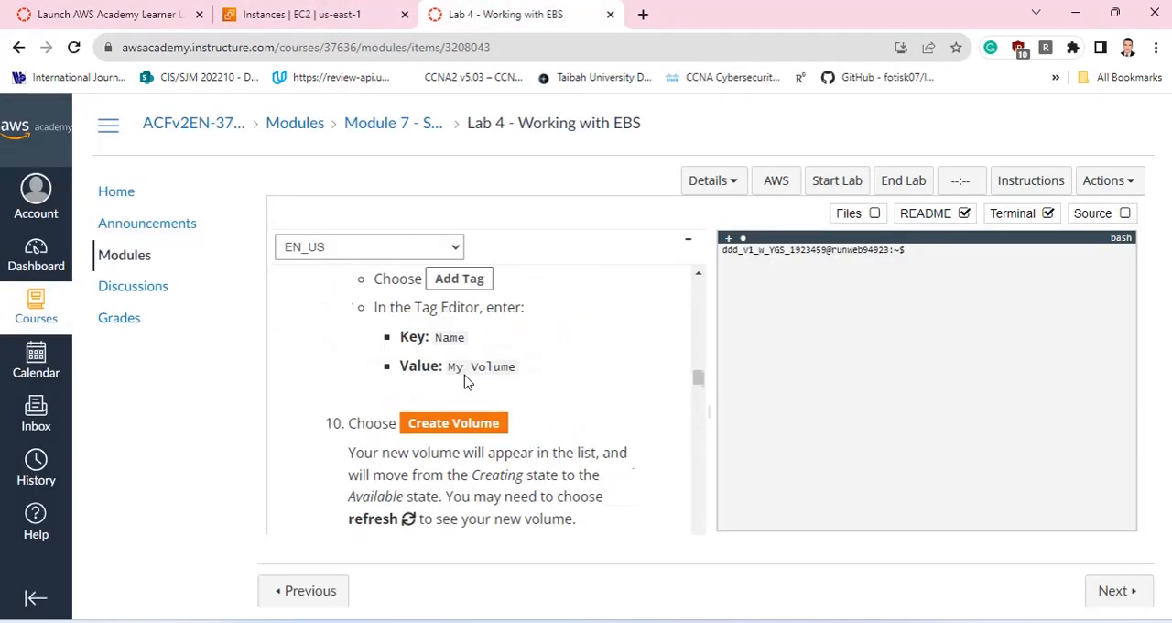
scroll(467, 380, "up", 2)
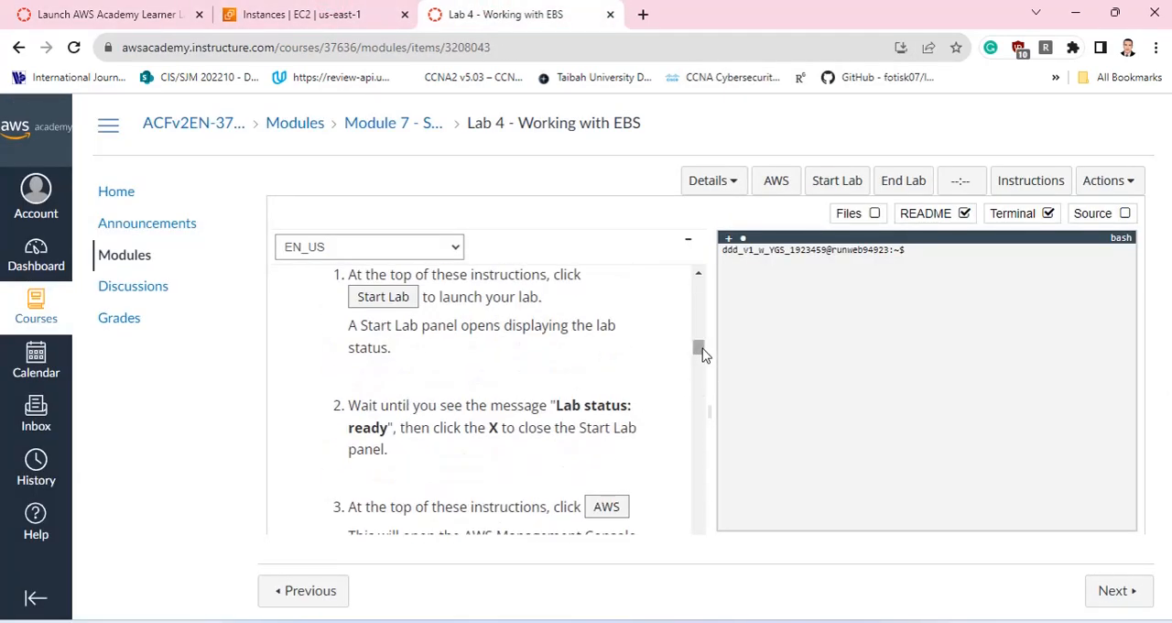
left_click_drag(700, 349, 697, 273)
scroll(549, 367, "down", 4)
scroll(549, 367, "up", 2)
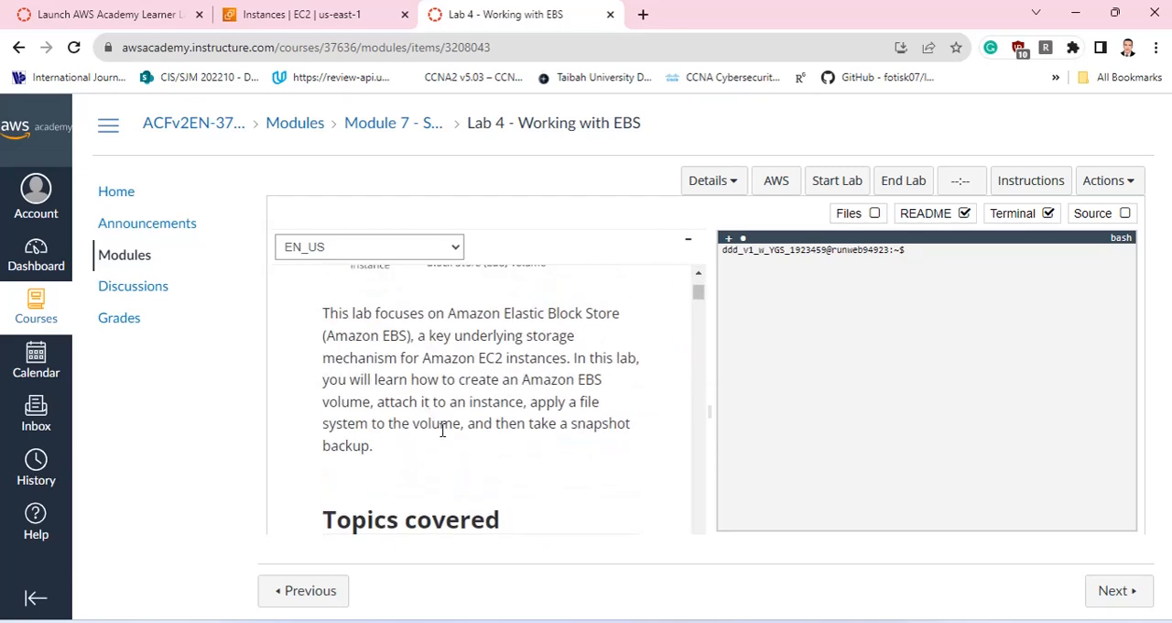
scroll(439, 426, "up", 3)
scroll(396, 465, "down", 2)
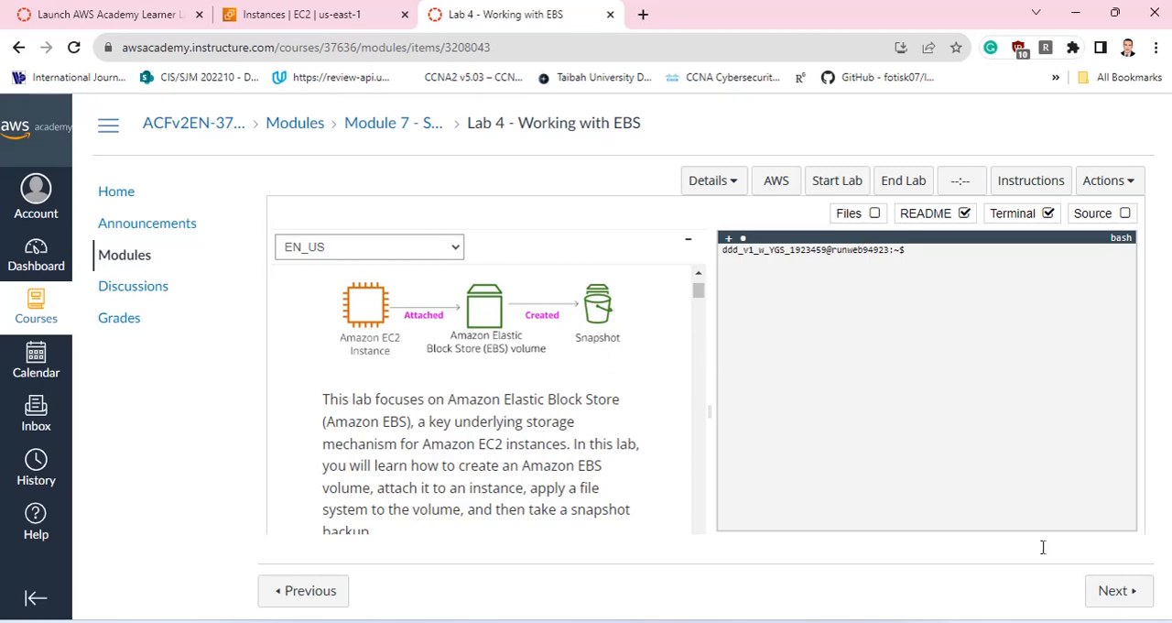
left_click(922, 622)
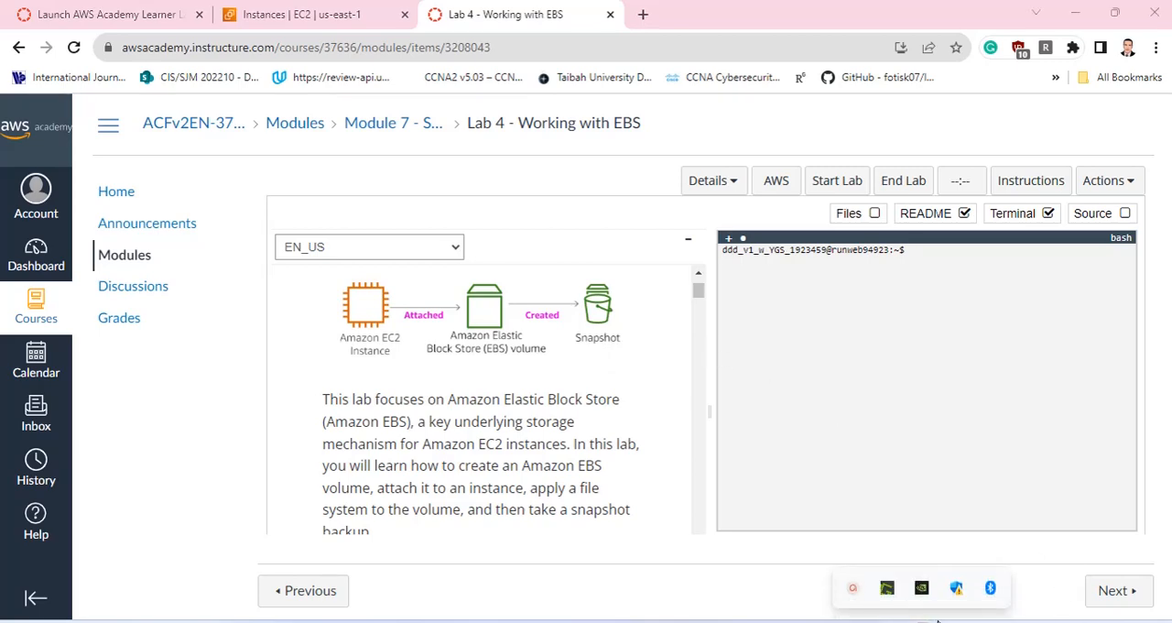
left_click(854, 588)
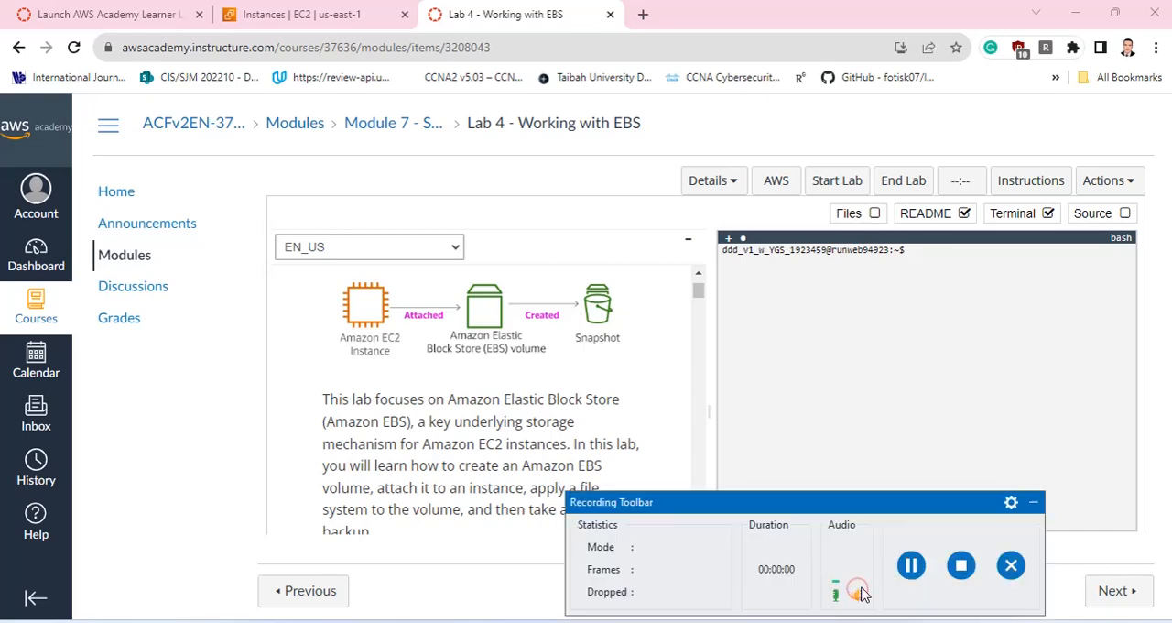
left_click_drag(958, 507, 909, 504)
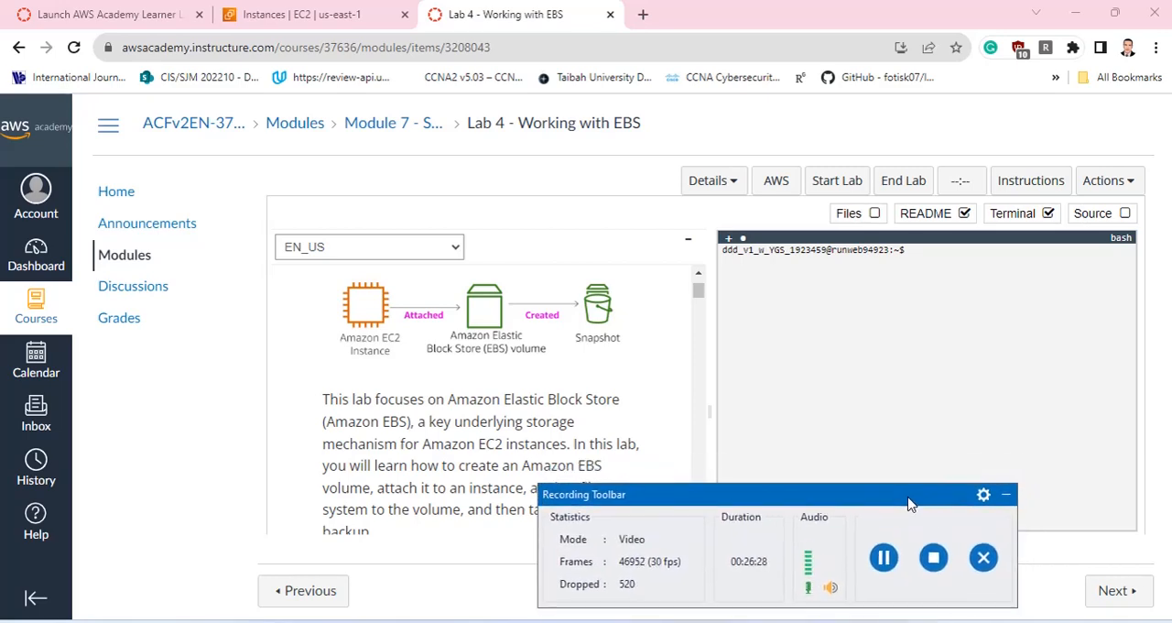